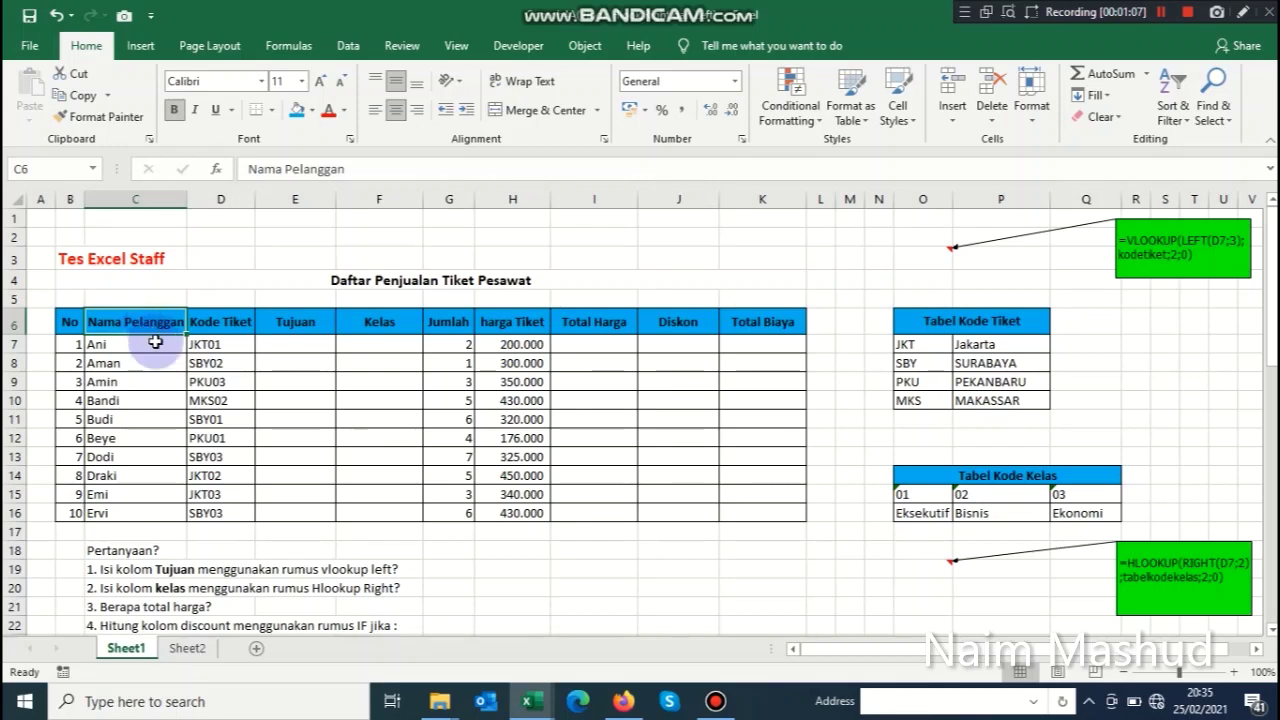
Review the ticket sales table's columns and the Tabel Kode Tiket and Tabel Kode Kelas lookup tables
scroll(160, 340, down, 1)
scroll(159, 348, up, 1)
scroll(159, 348, down, 1)
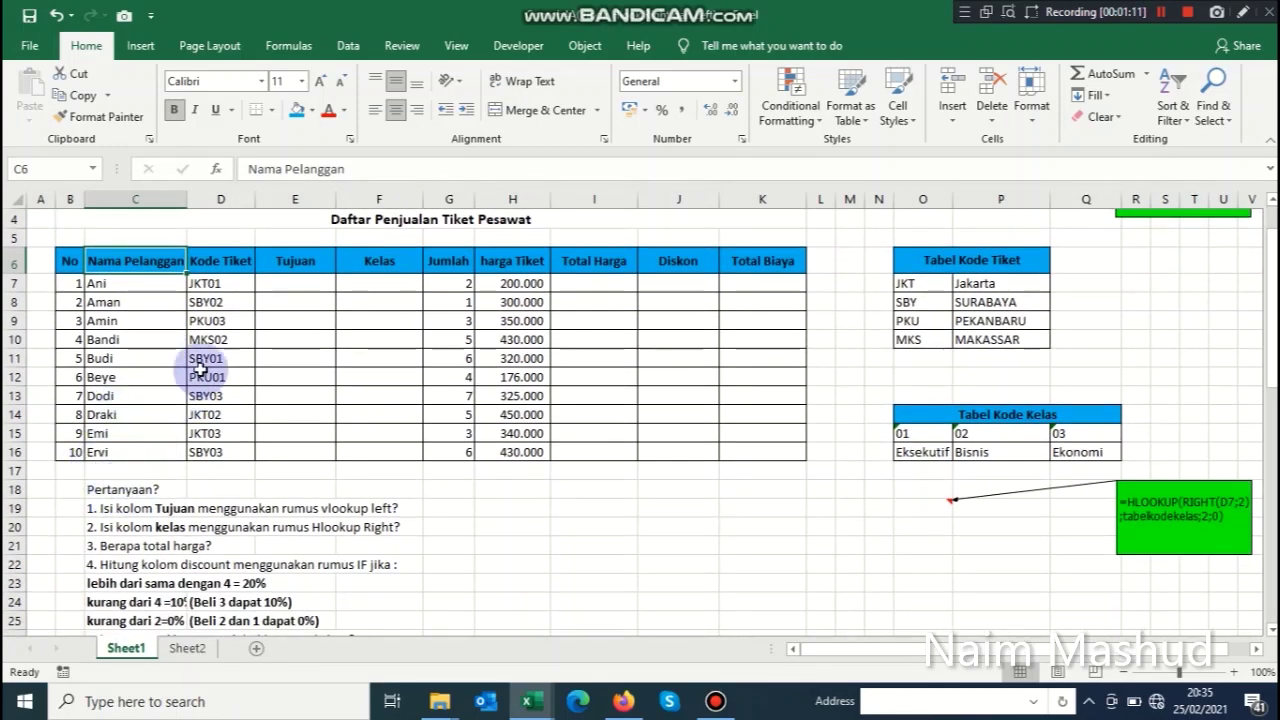
click(299, 289)
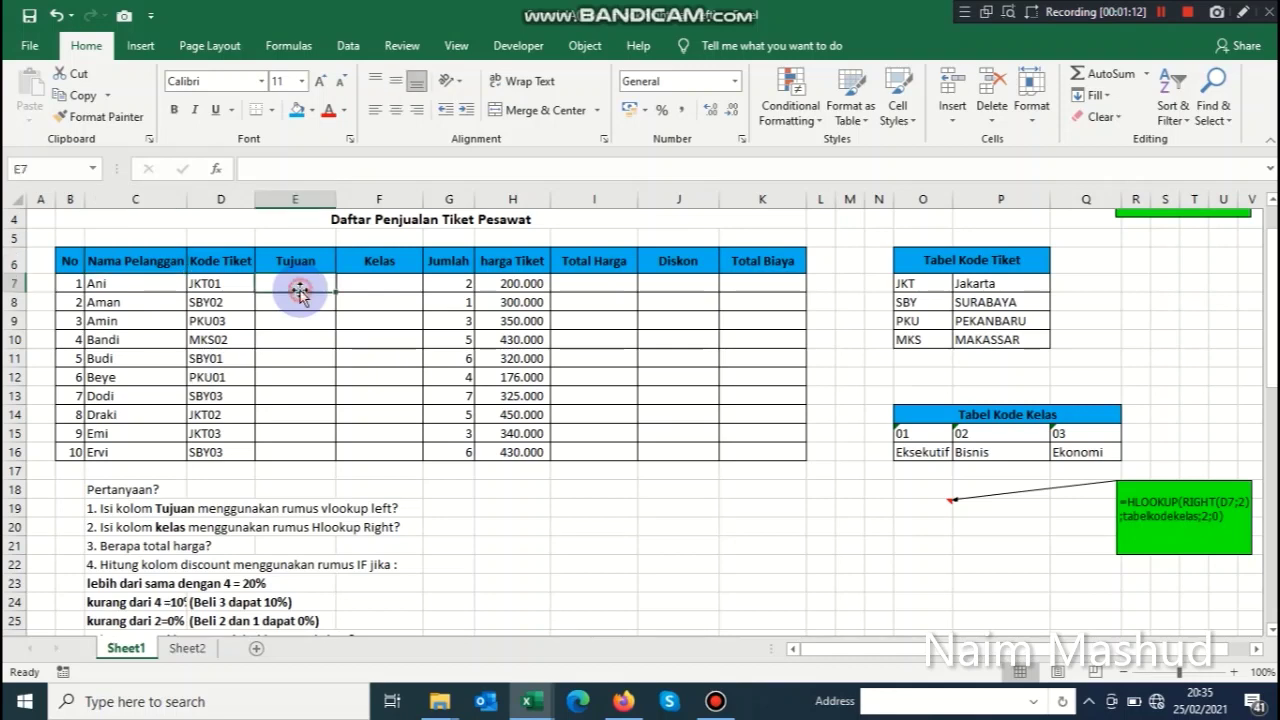
click(376, 283)
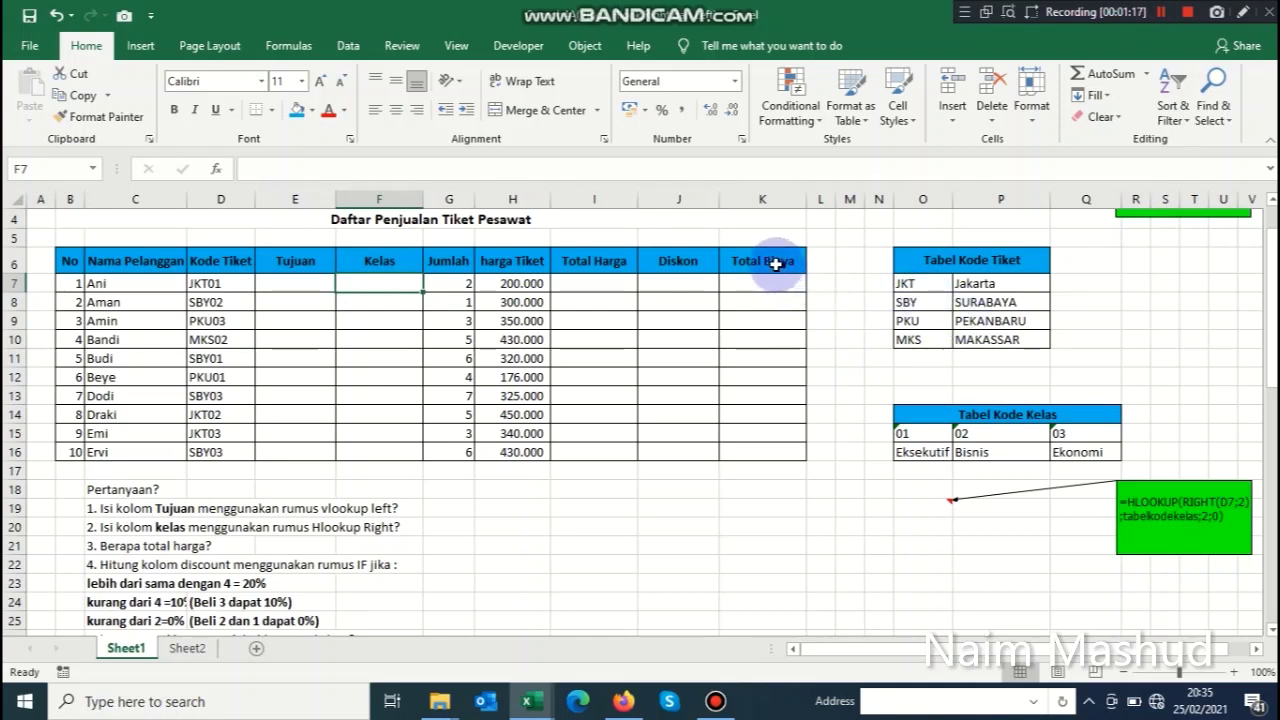
drag(776, 264, 118, 440)
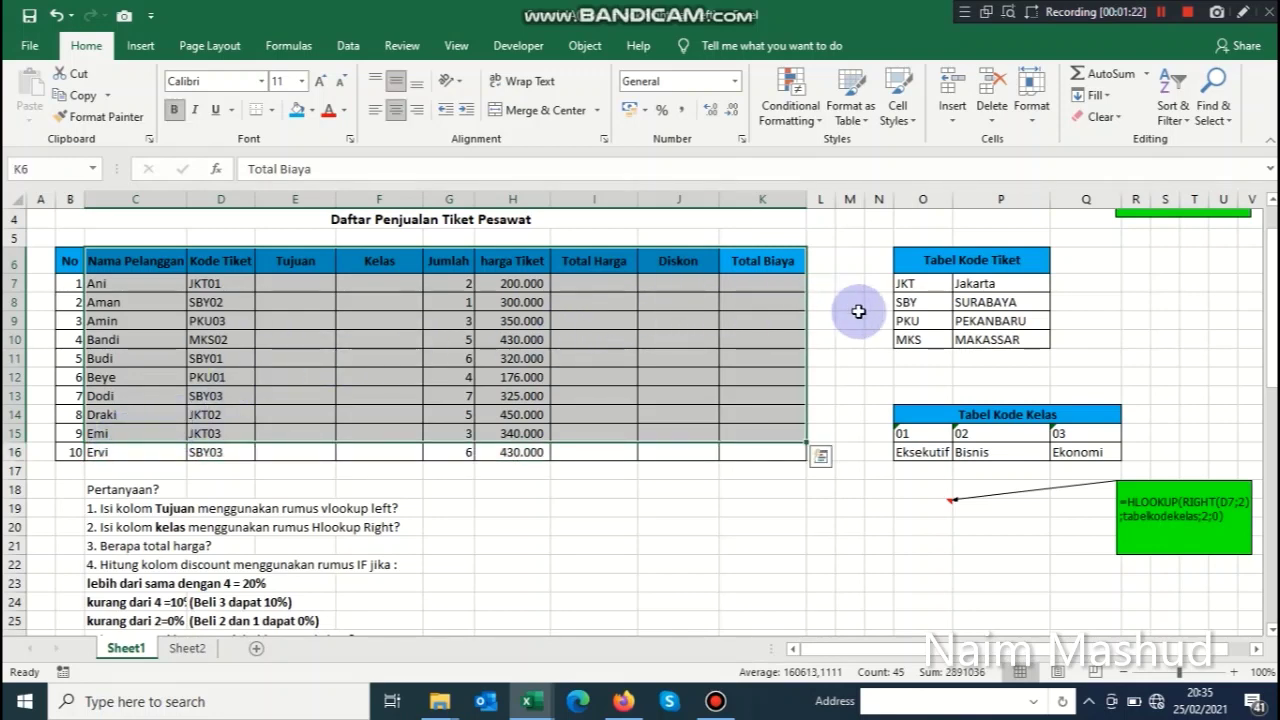
click(907, 285)
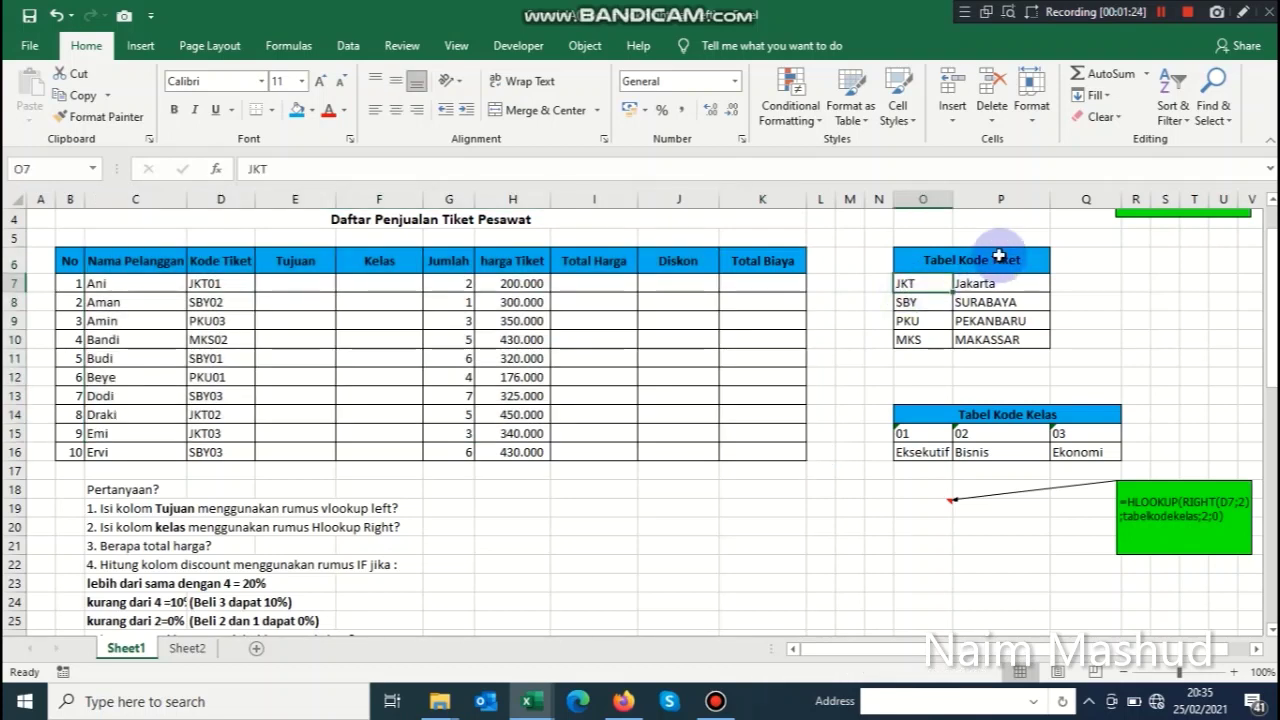
drag(997, 257, 911, 340)
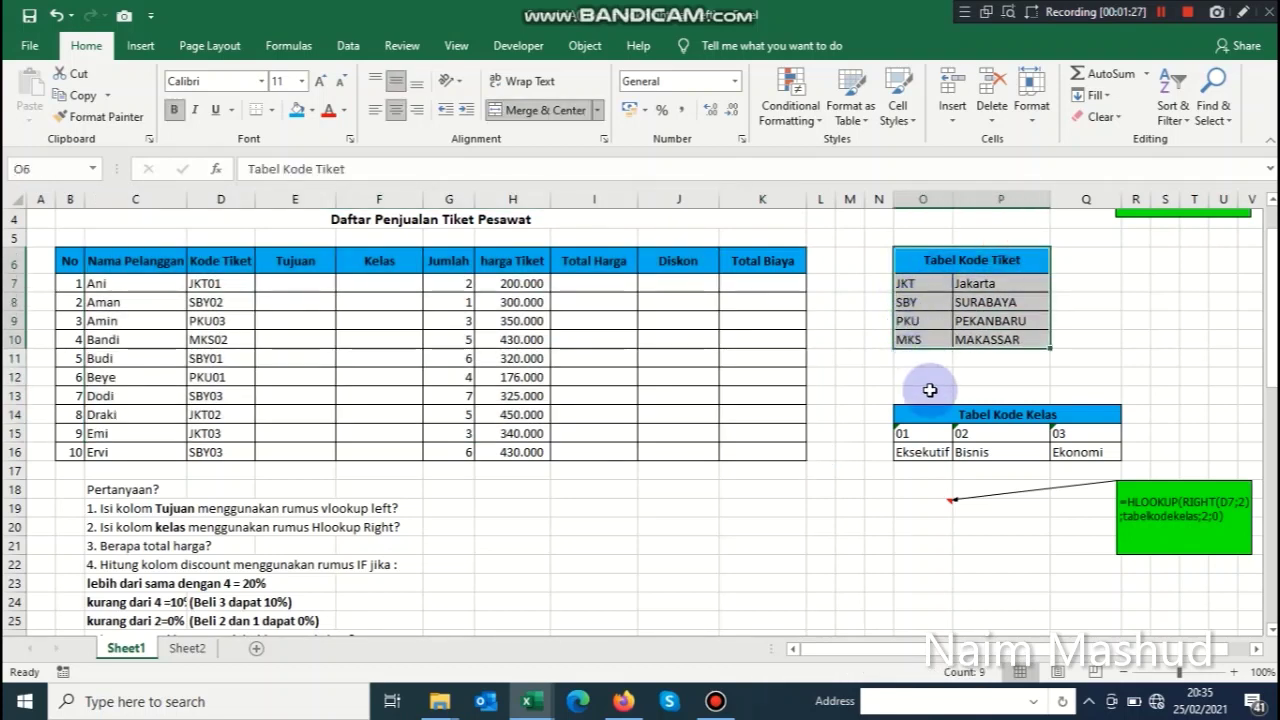
drag(933, 425, 1084, 454)
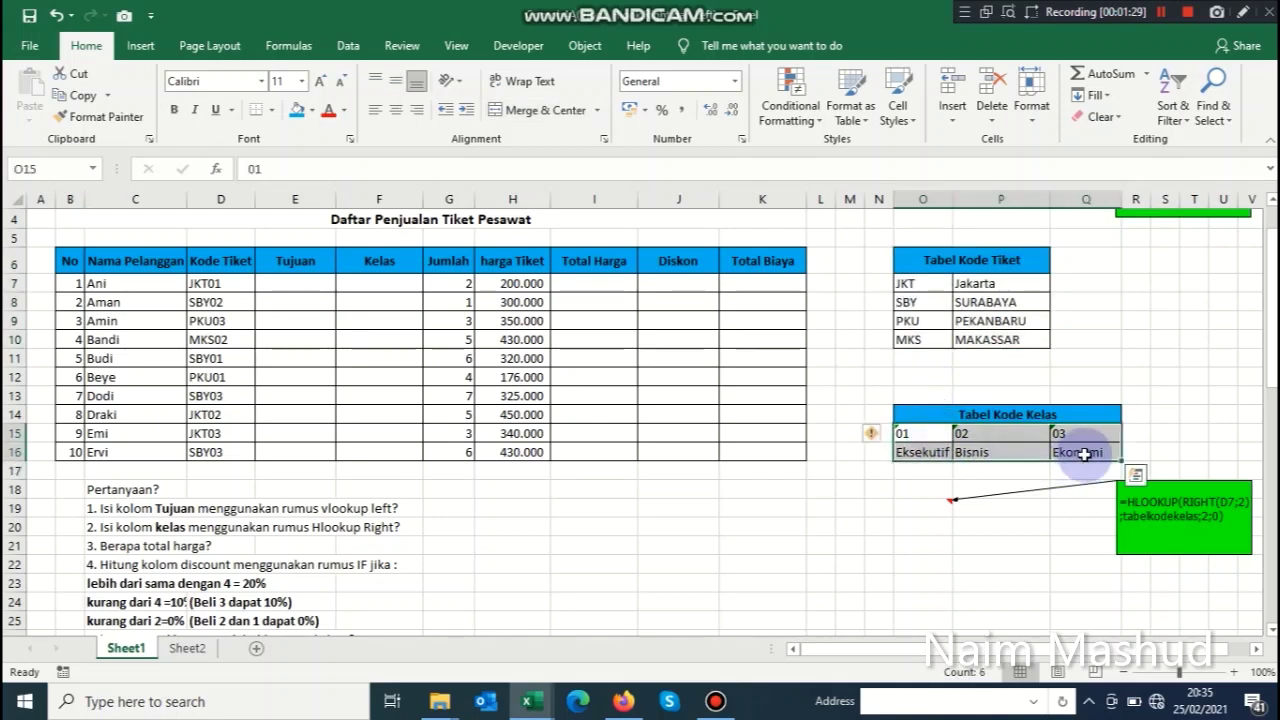
click(771, 377)
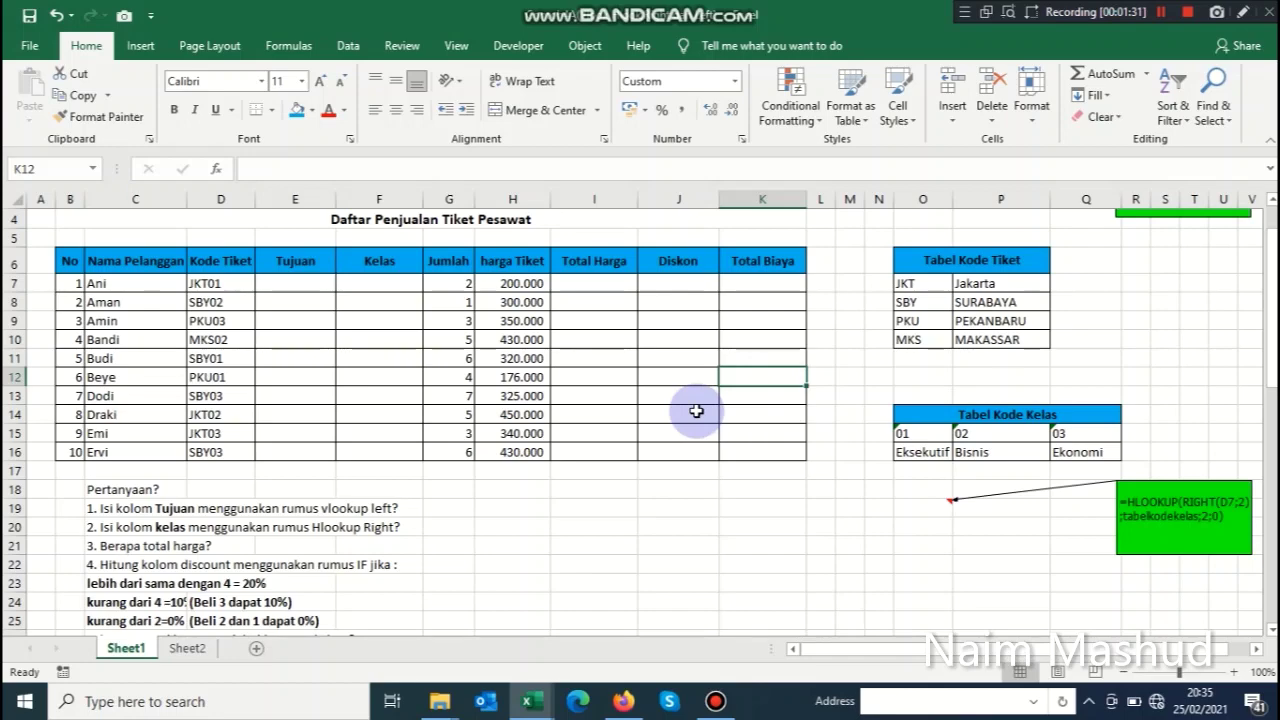
Read the questions below the sales table and check the Tujuan, Kelas and Total Harga columns they refer to
scroll(696, 411, down, 1)
scroll(694, 414, up, 1)
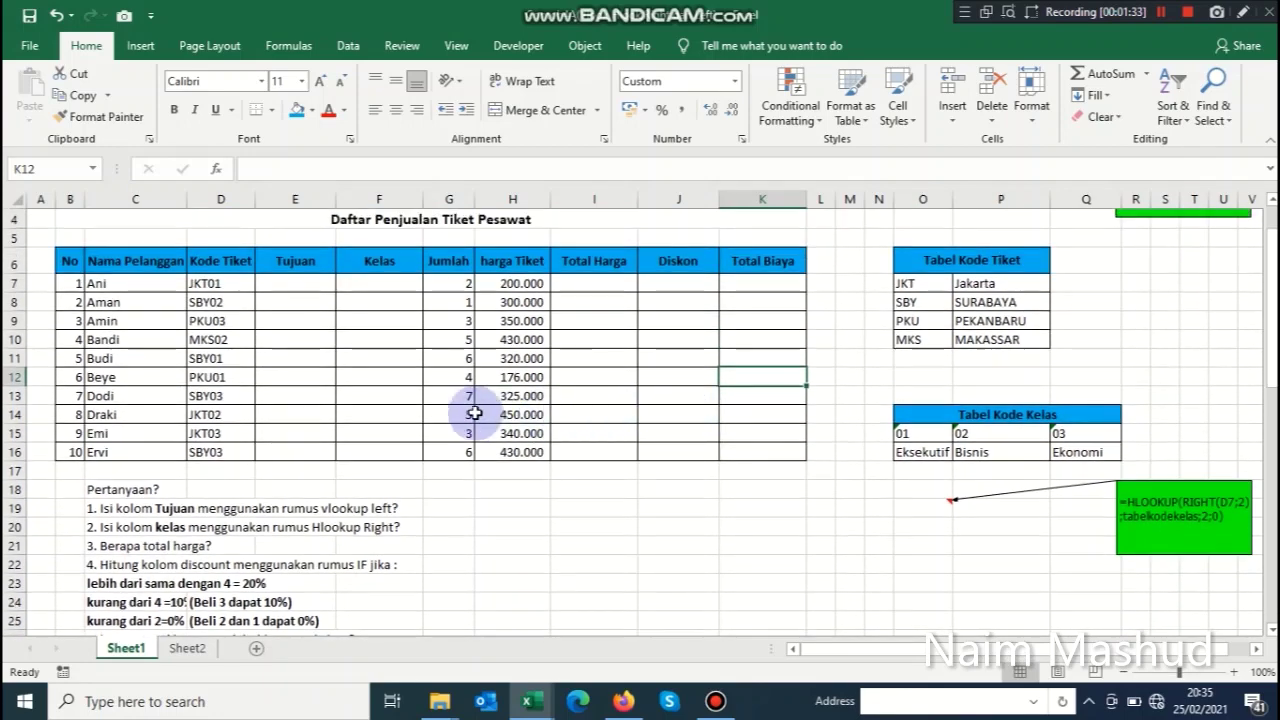
scroll(162, 492, down, 1)
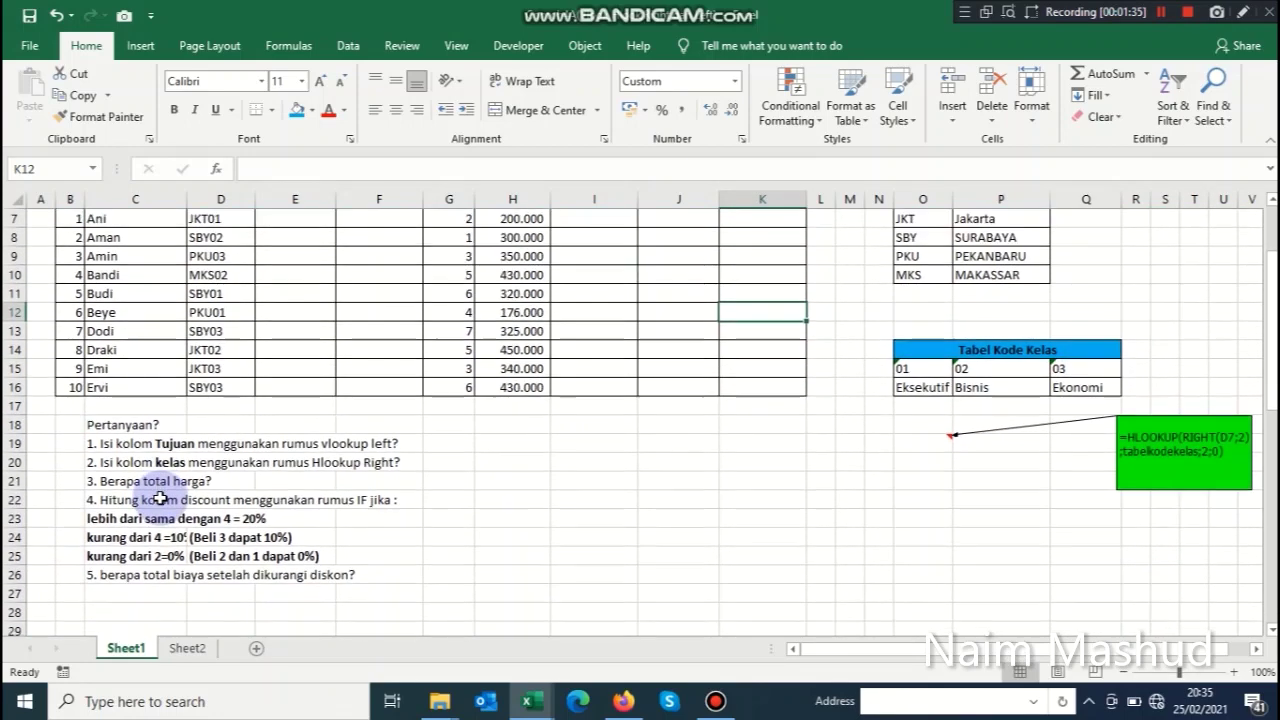
scroll(160, 498, up, 1)
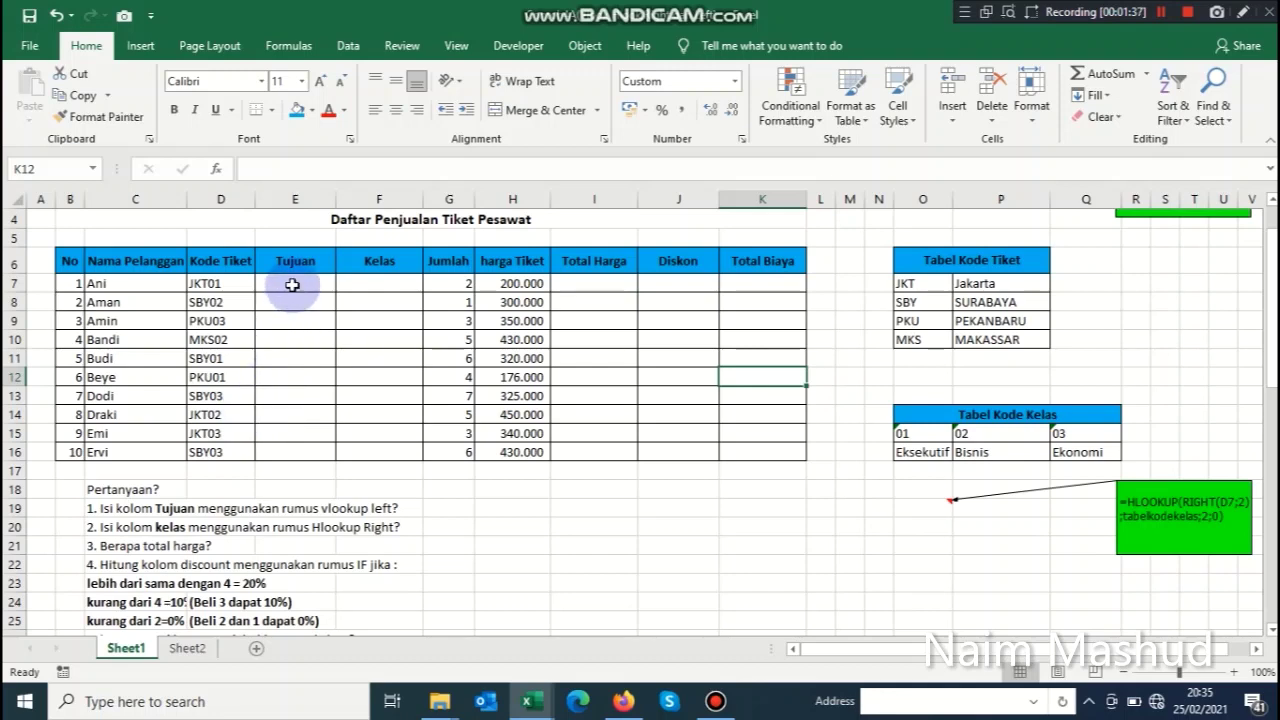
click(292, 285)
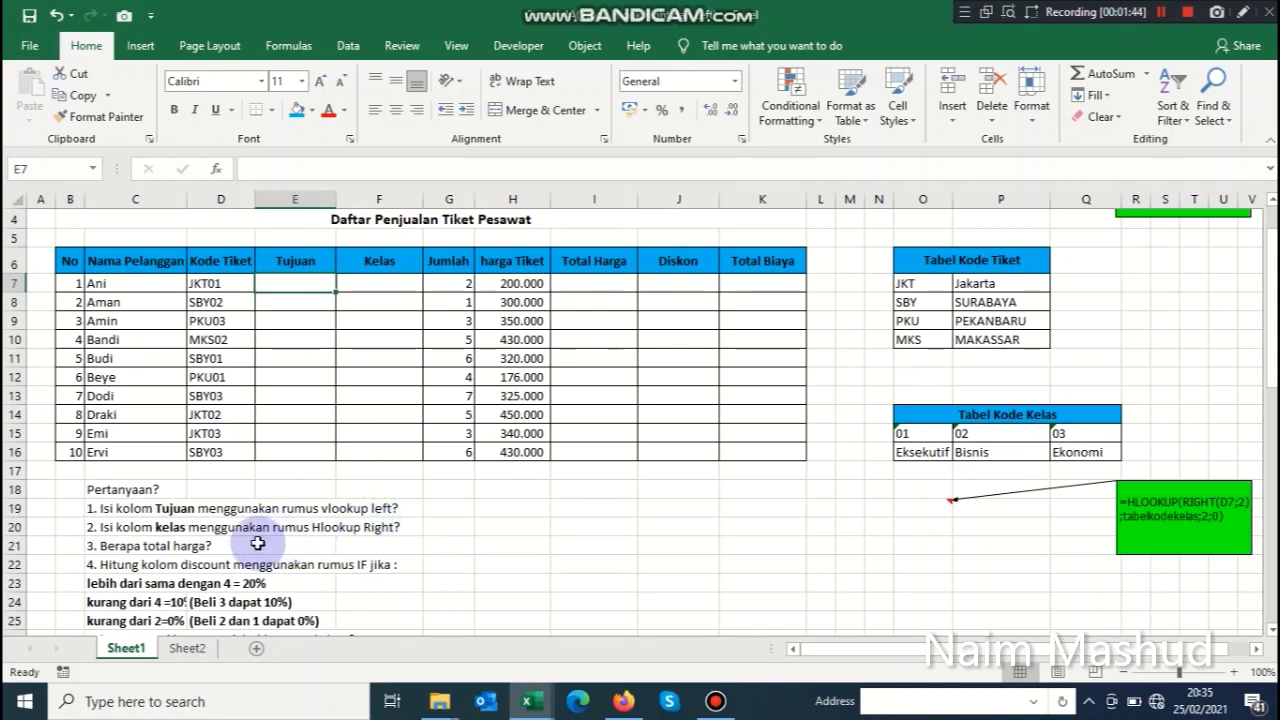
click(339, 510)
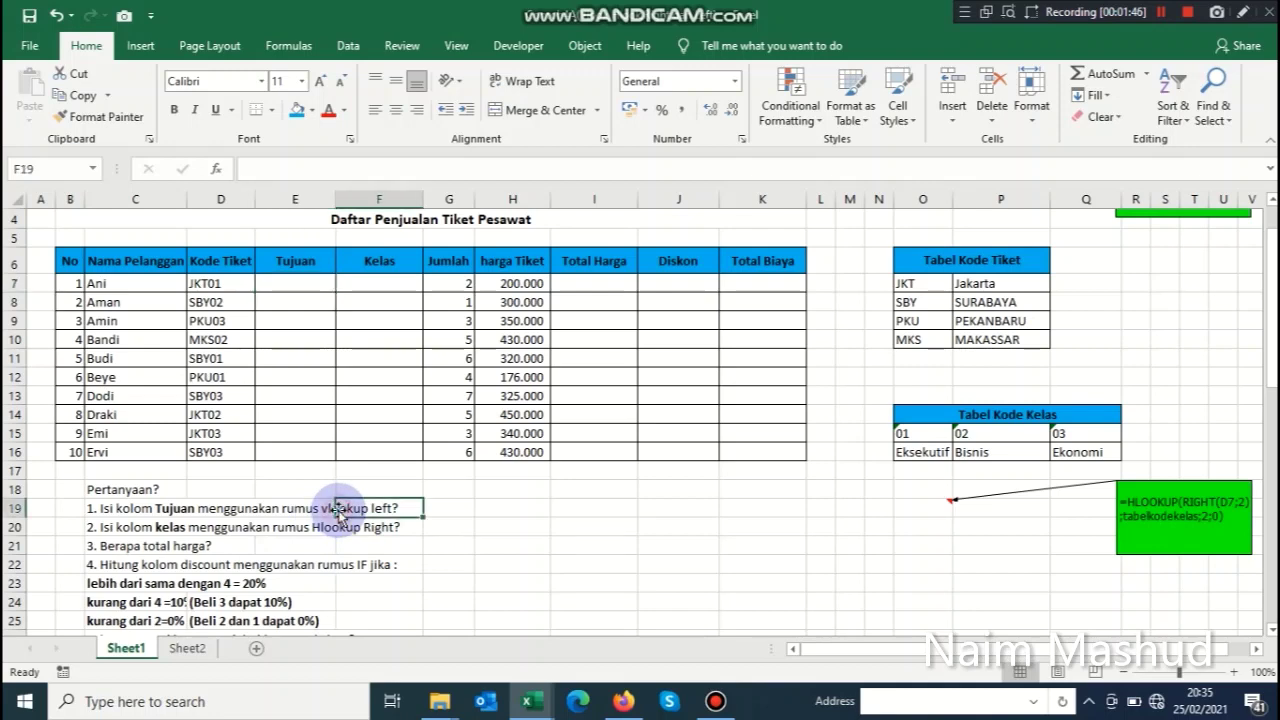
click(146, 530)
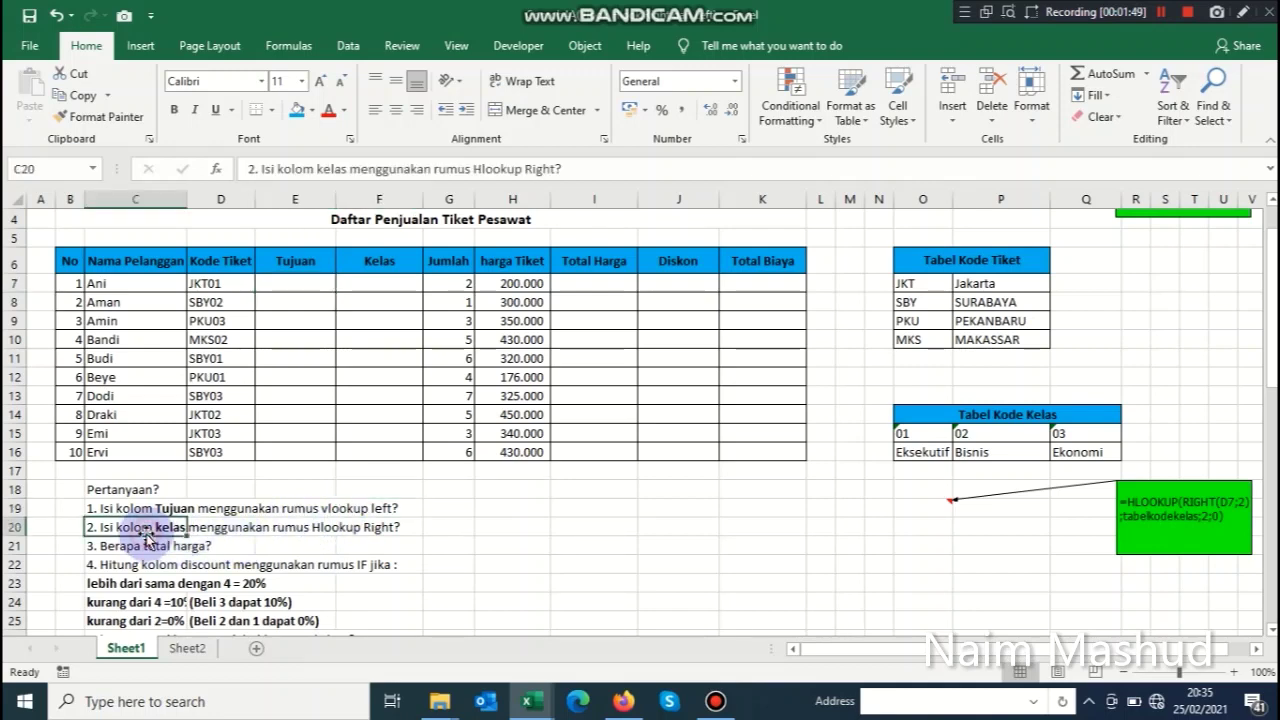
click(392, 318)
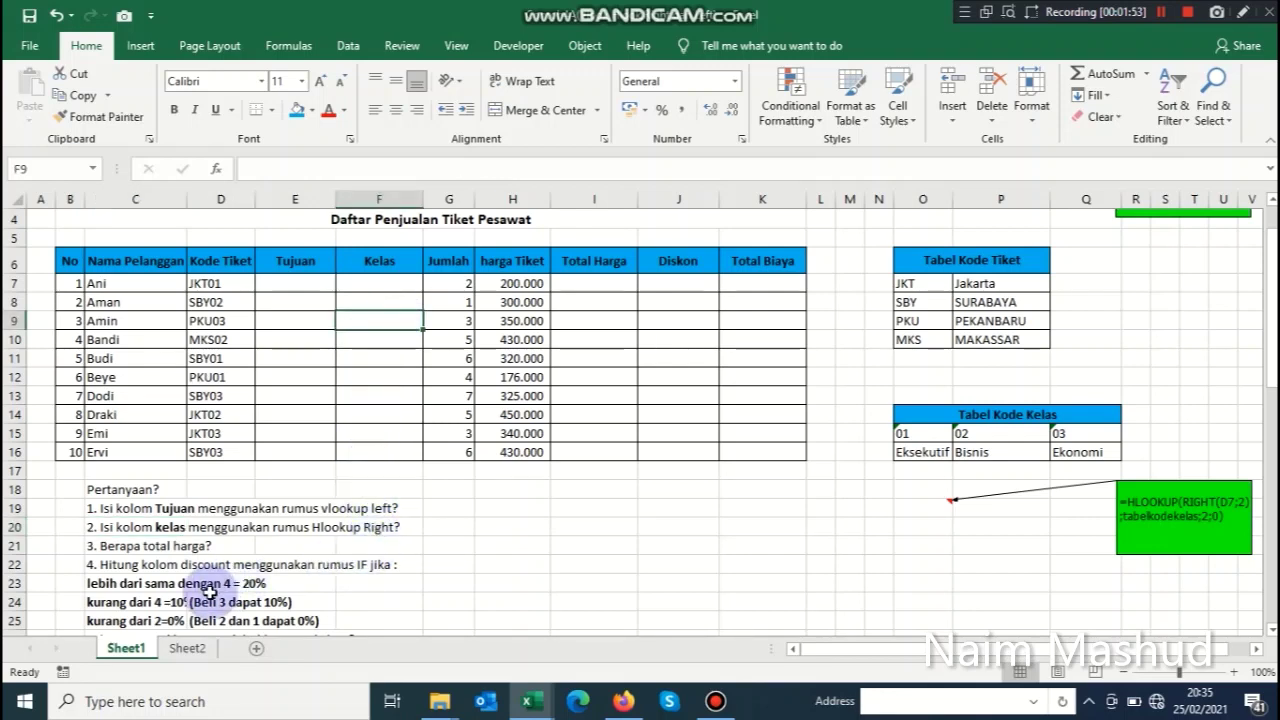
click(615, 285)
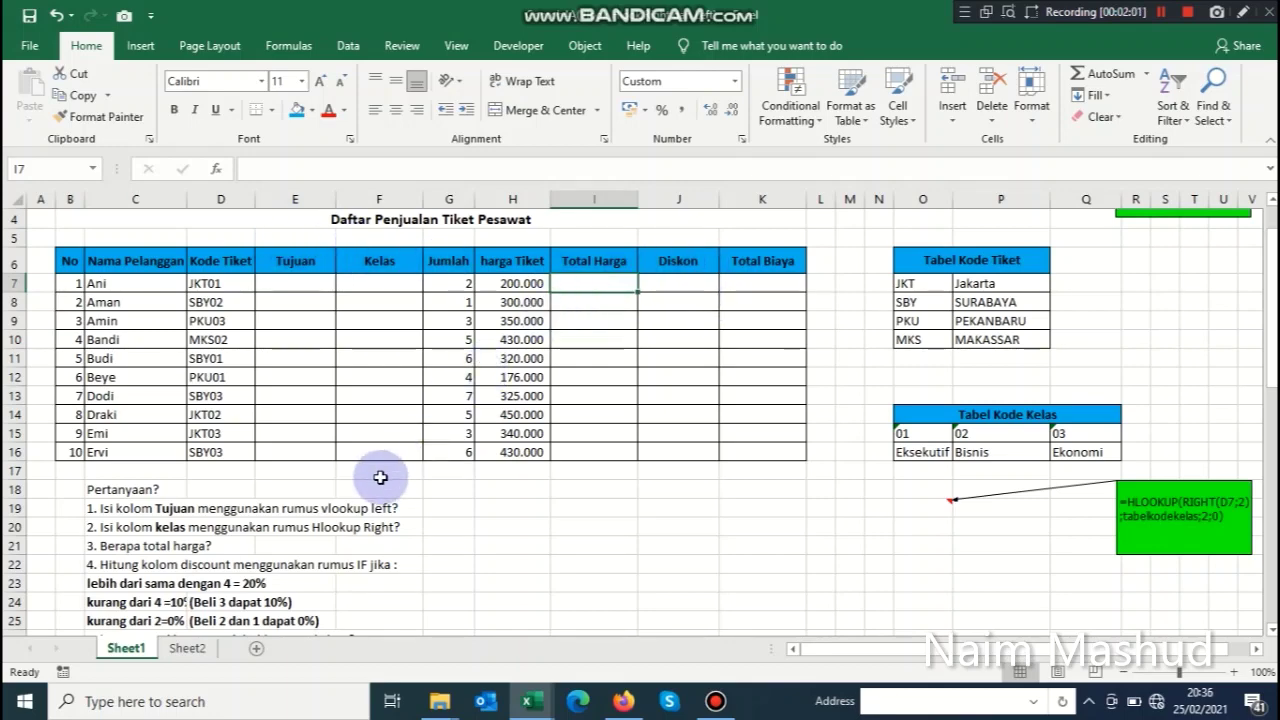
scroll(380, 478, down, 1)
scroll(371, 480, up, 1)
scroll(380, 480, down, 1)
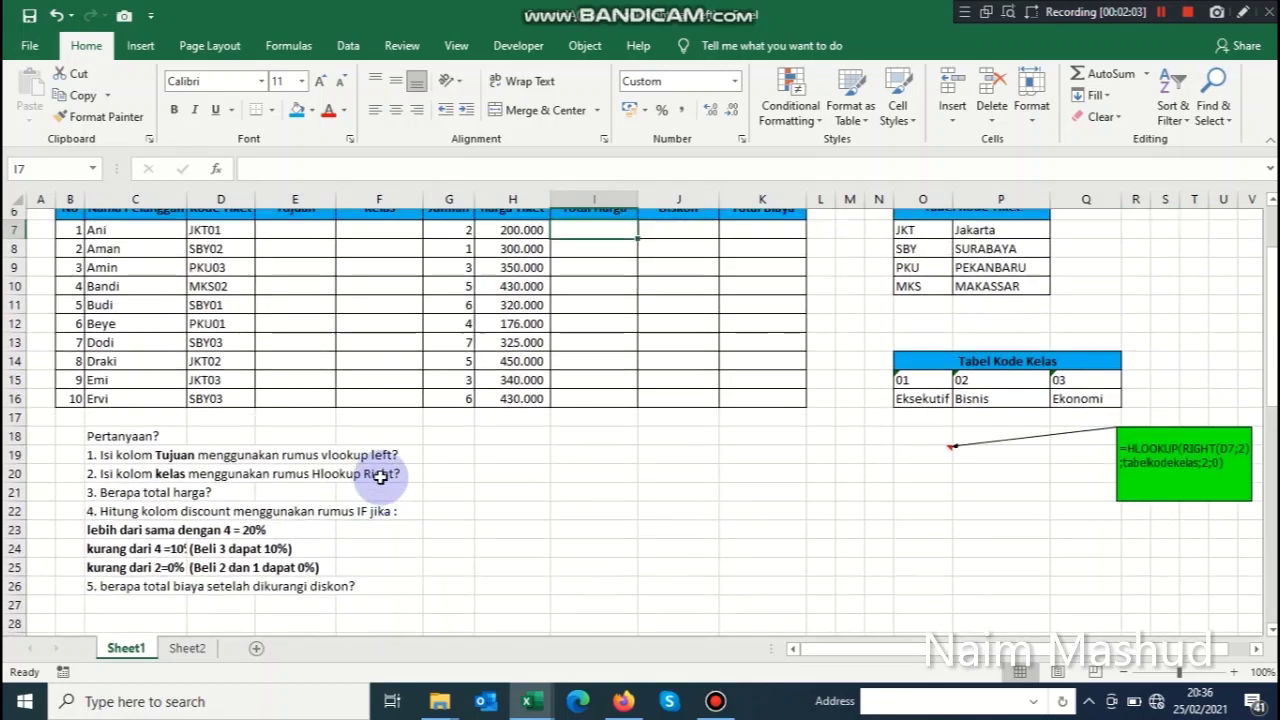
scroll(380, 478, up, 1)
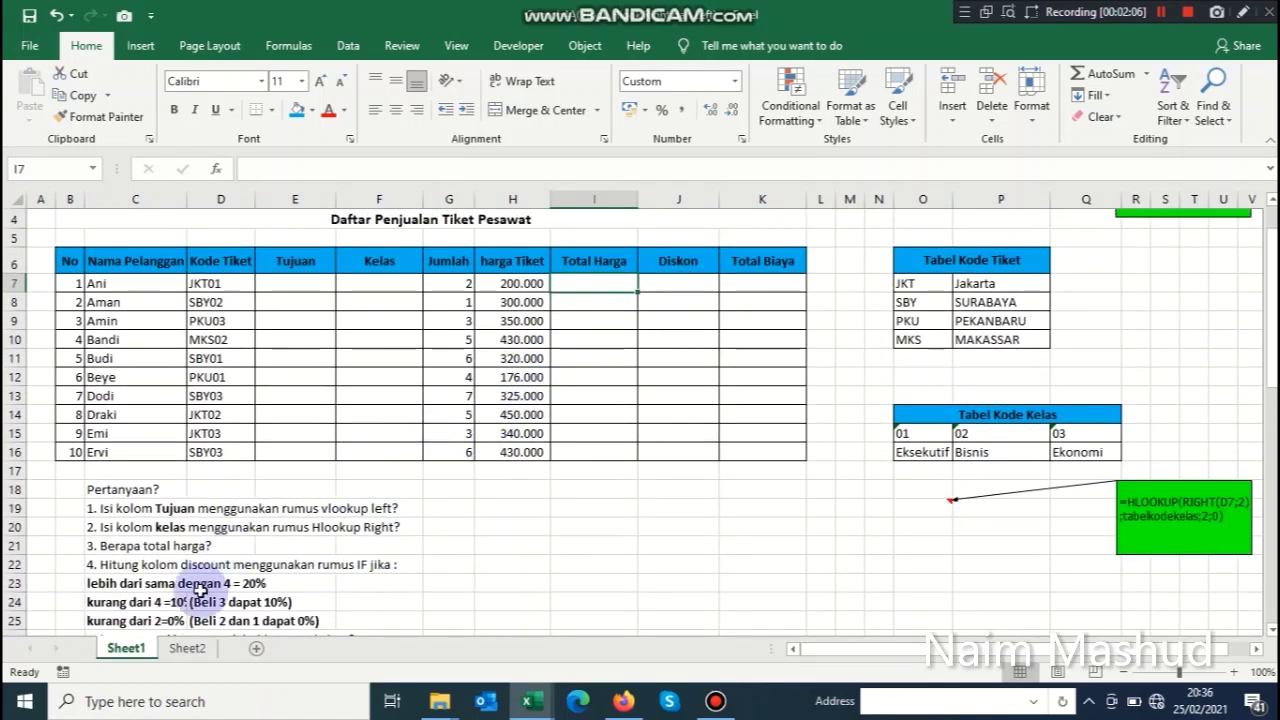
scroll(200, 590, down, 1)
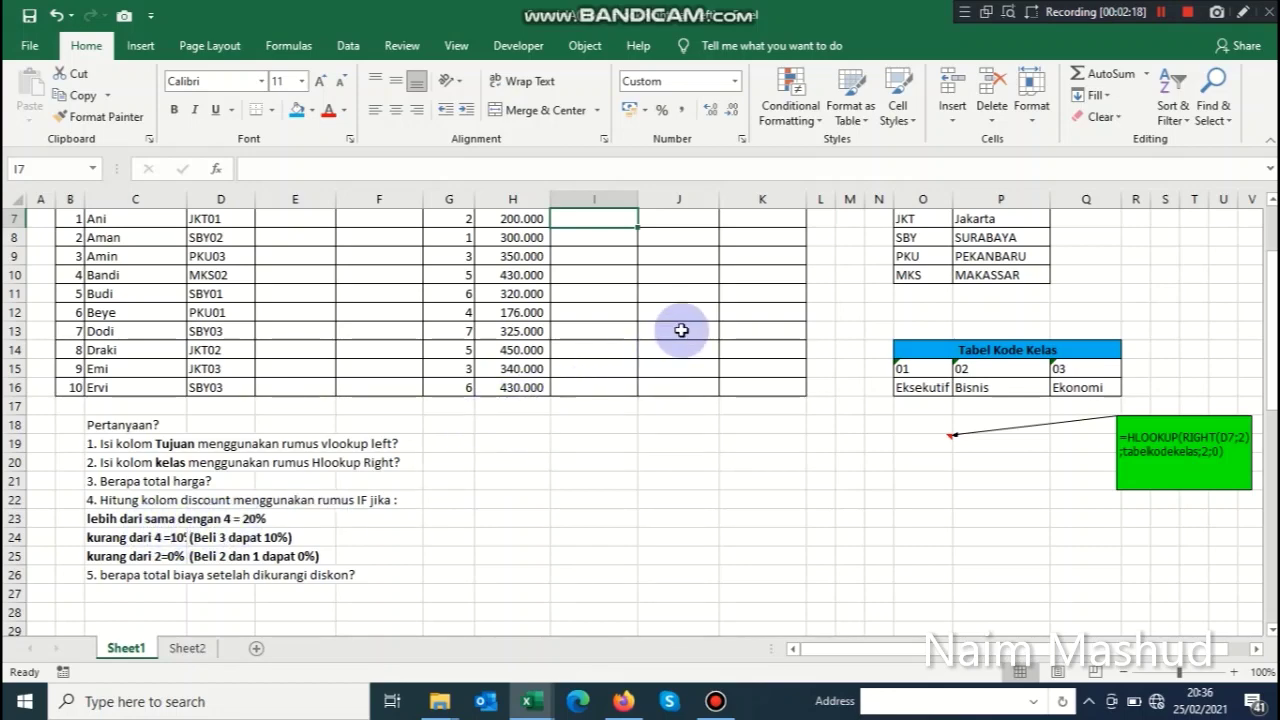
scroll(681, 330, up, 1)
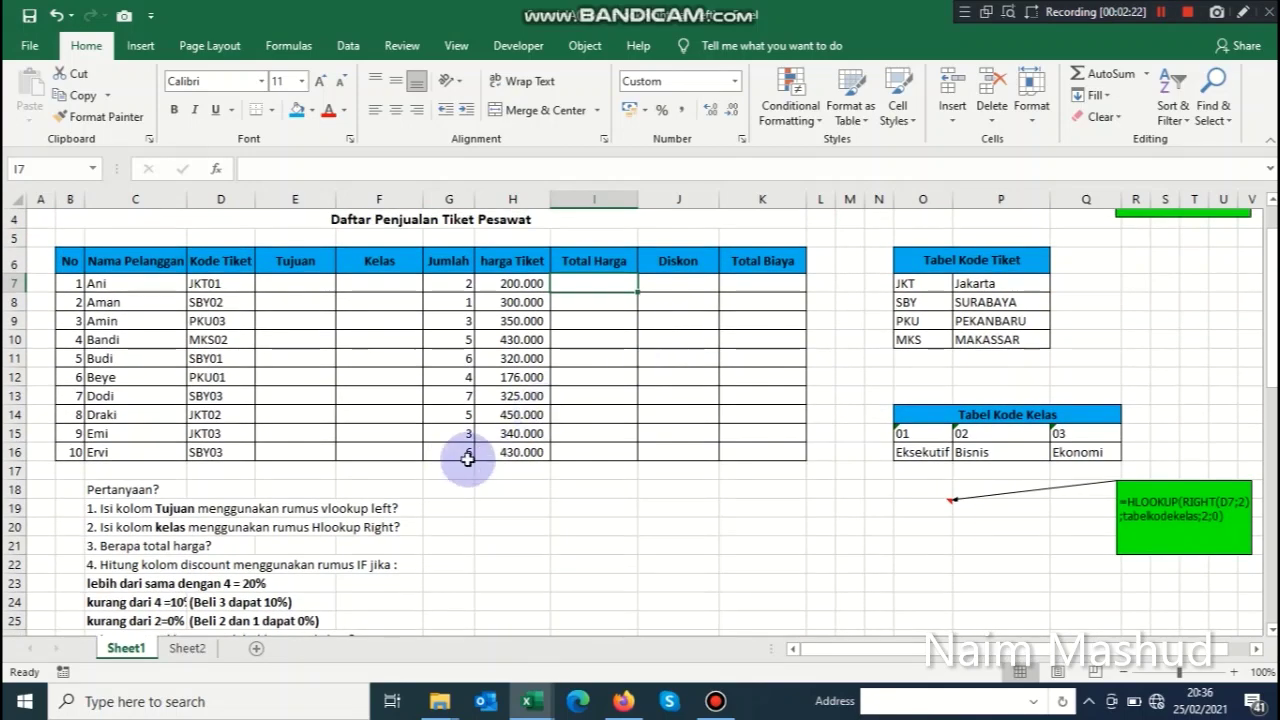
Widen column C so the discount rule in C24 fits in full
click(173, 601)
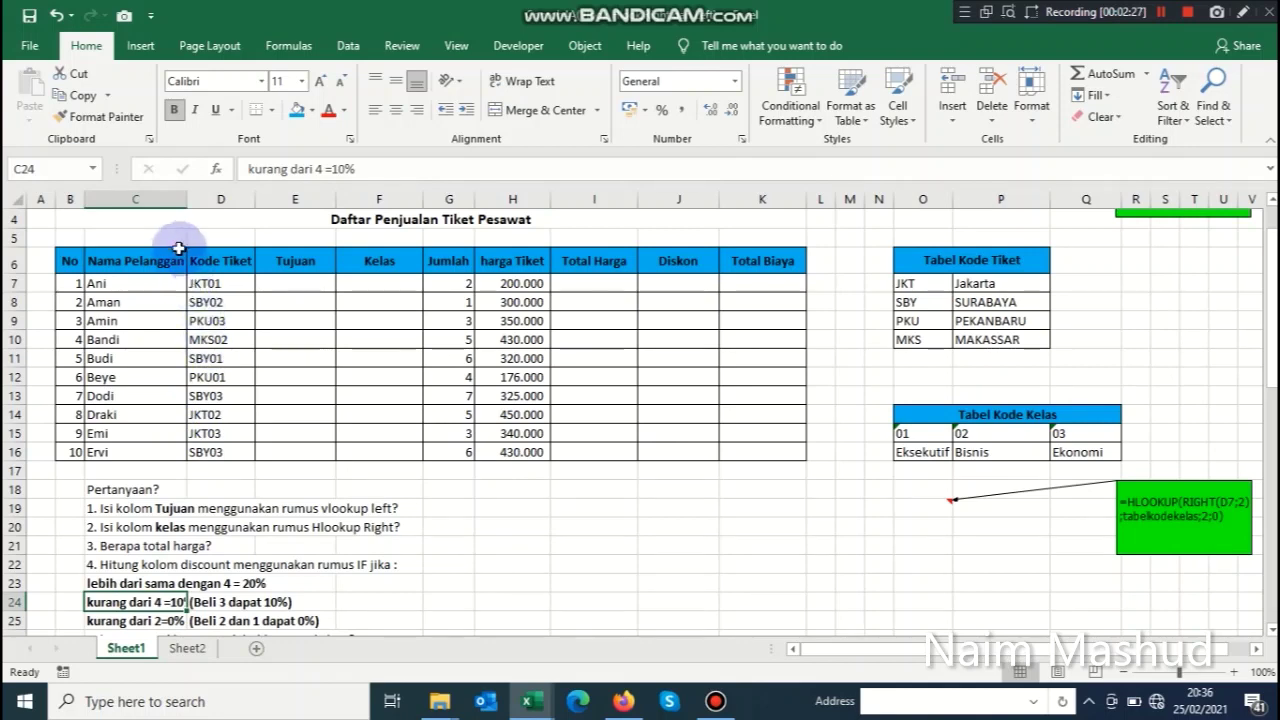
drag(185, 200, 204, 203)
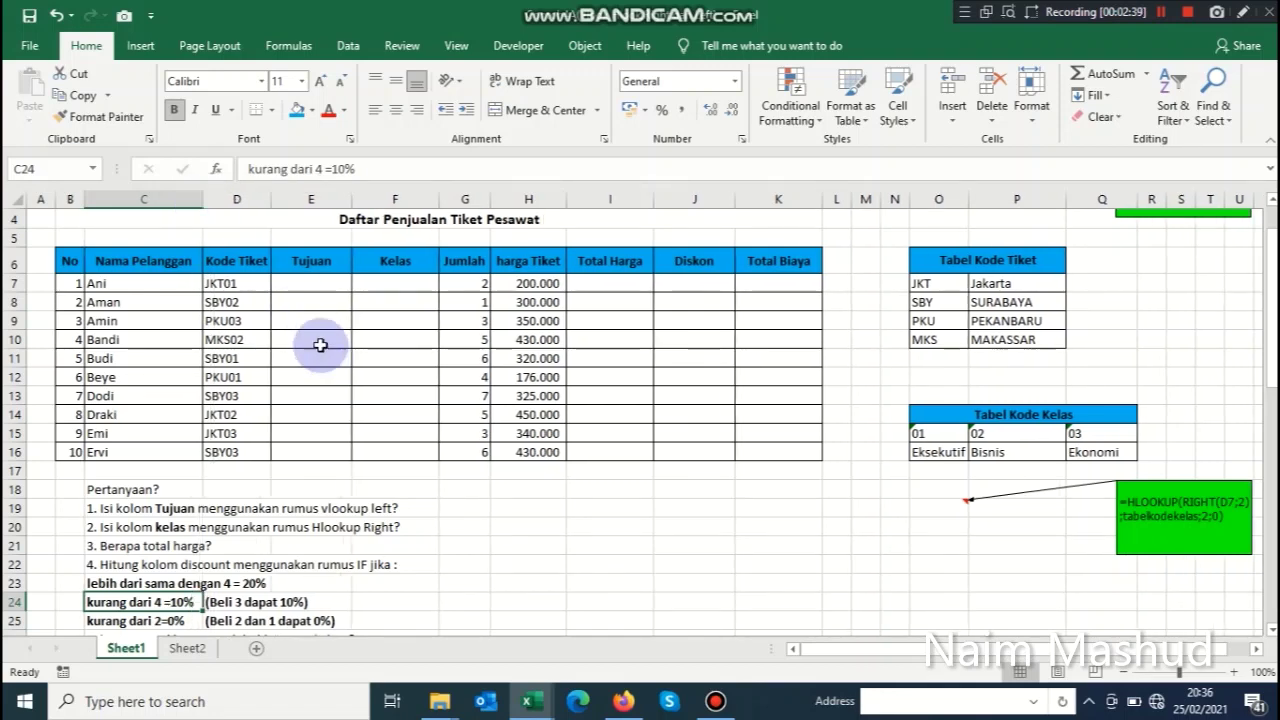
Examine the empty Tujuan and Kelas columns and compare the Kode Tiket entries with the destinations in Tabel Kode Tiket
click(314, 289)
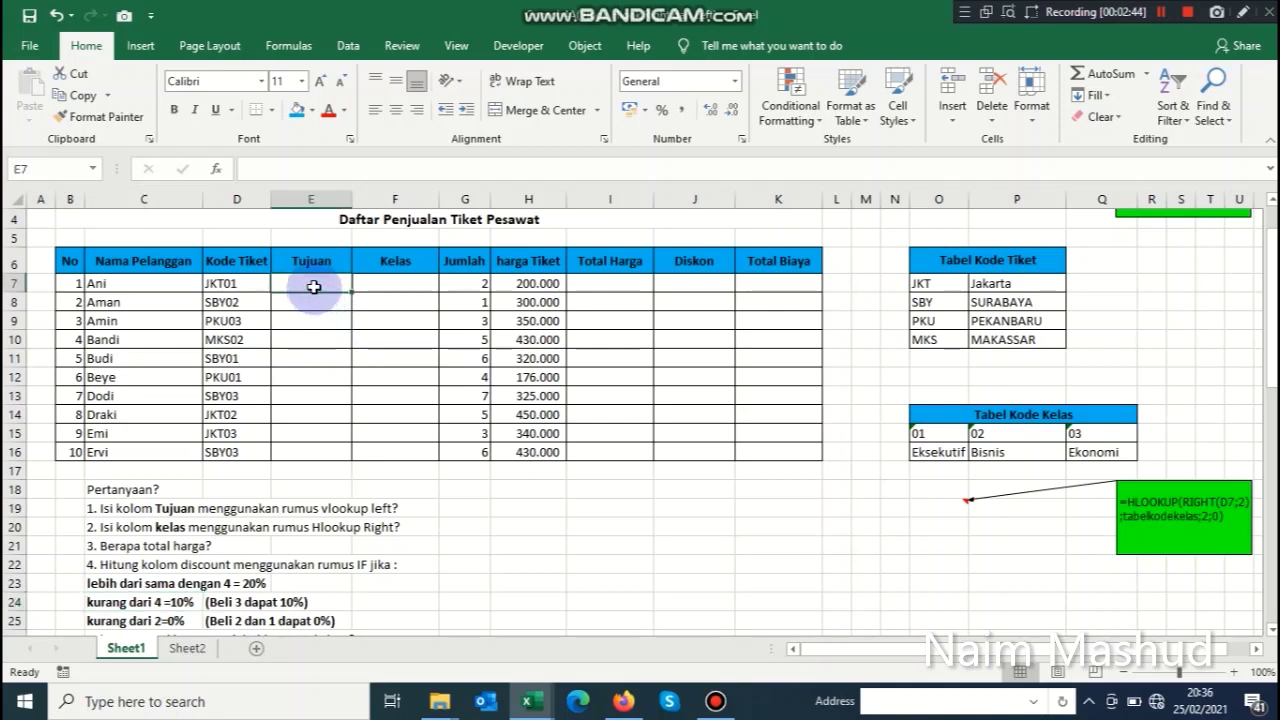
drag(323, 284, 401, 450)
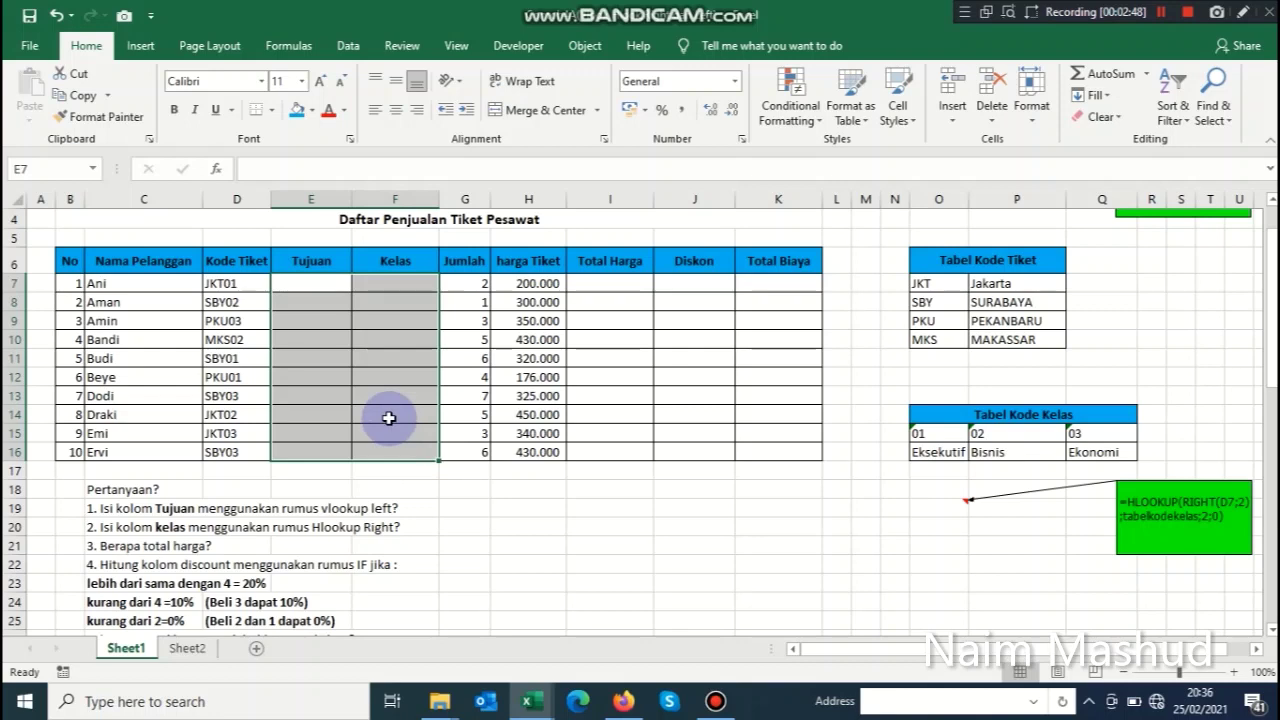
click(290, 284)
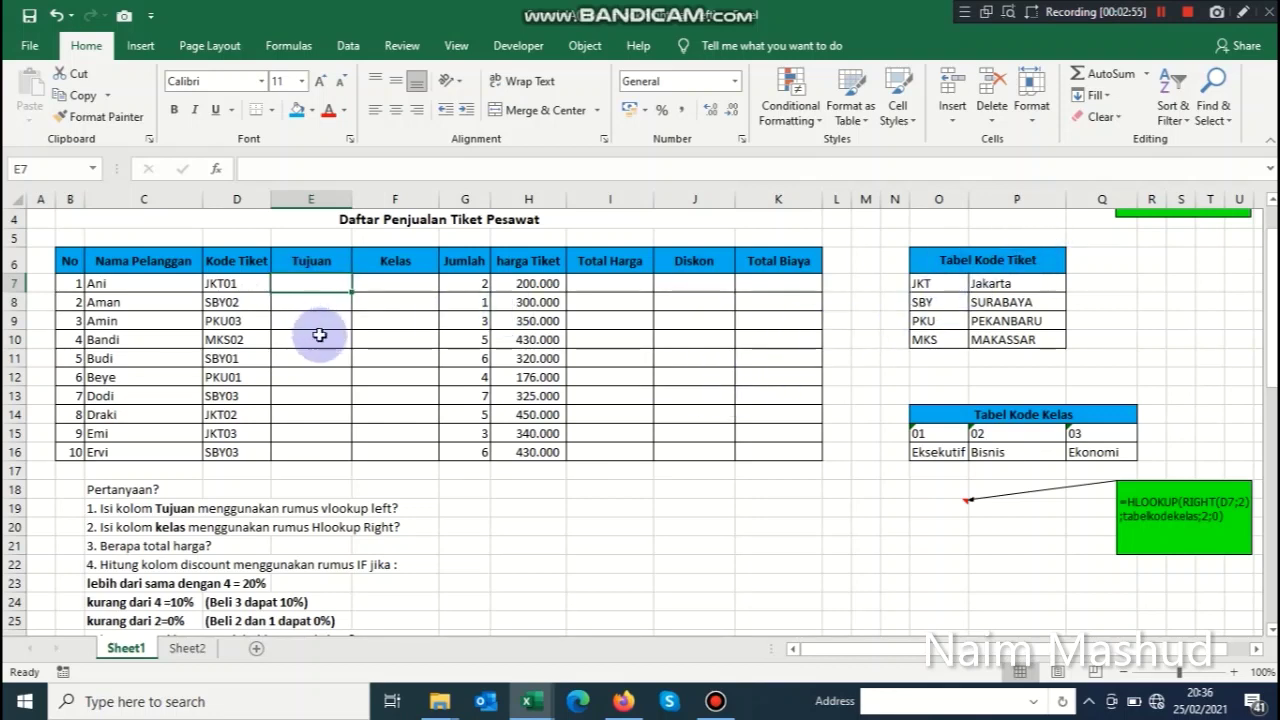
click(226, 285)
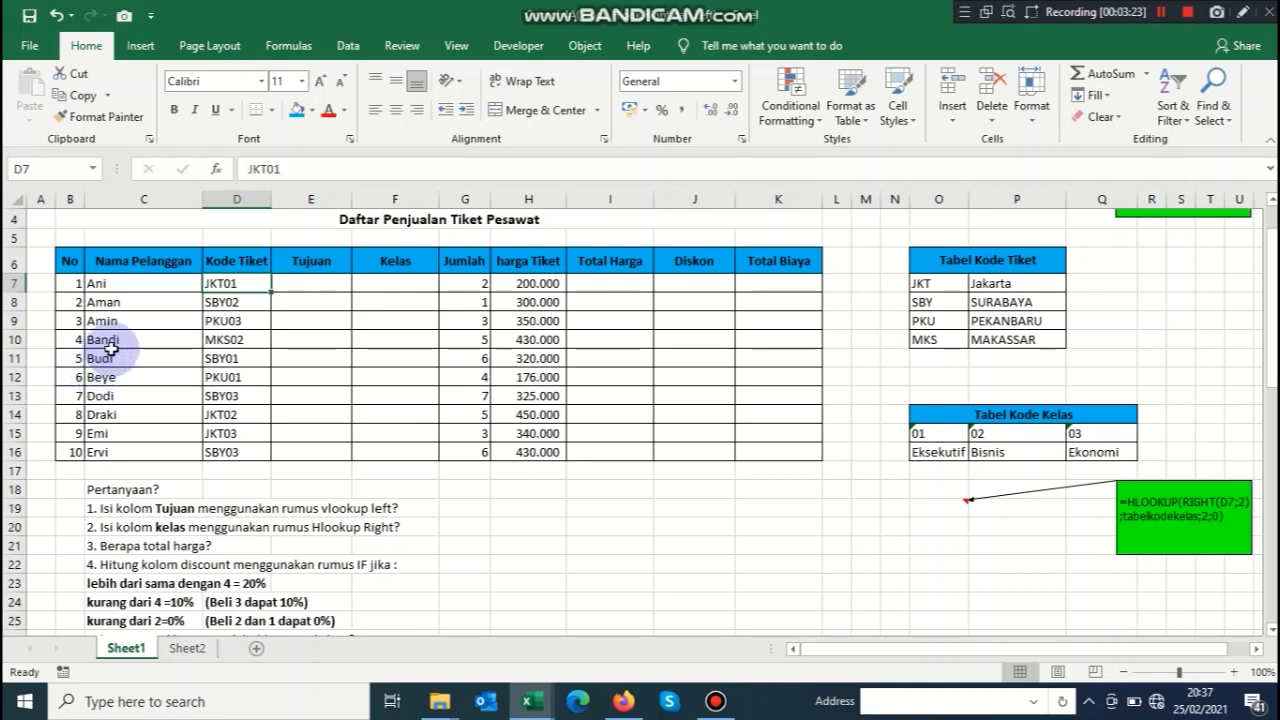
click(215, 305)
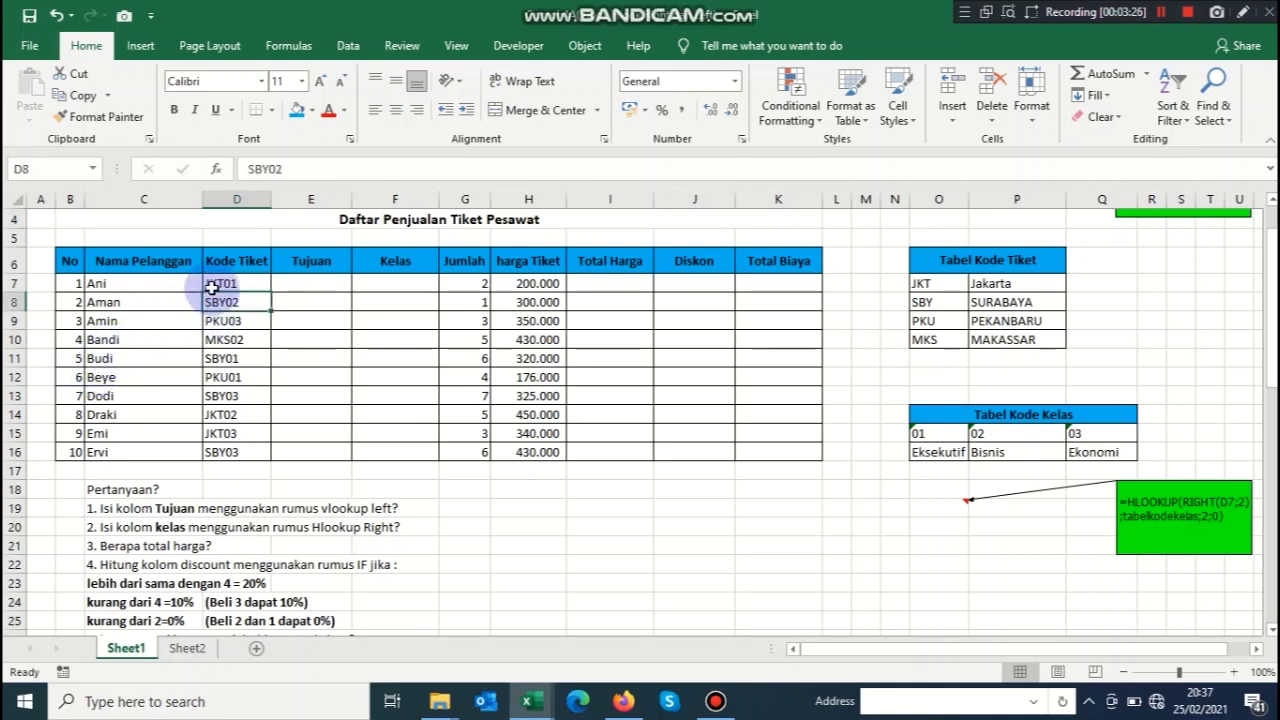
click(212, 284)
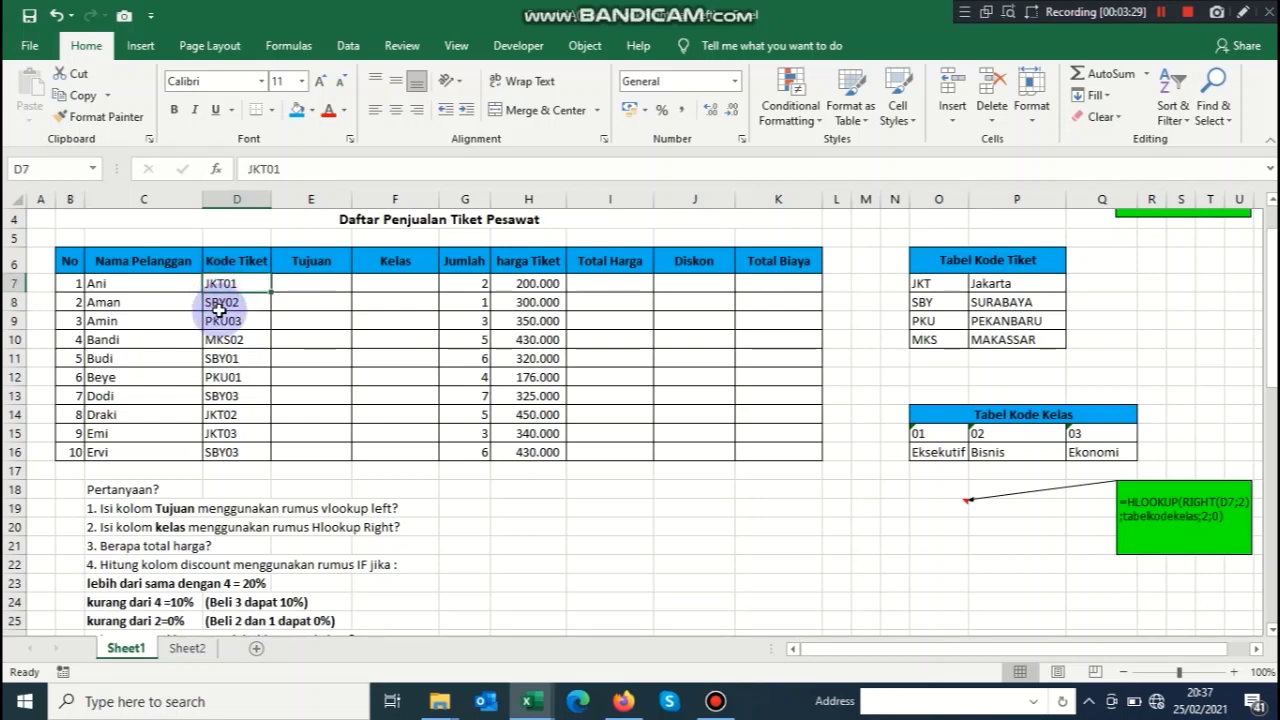
click(222, 314)
click(225, 305)
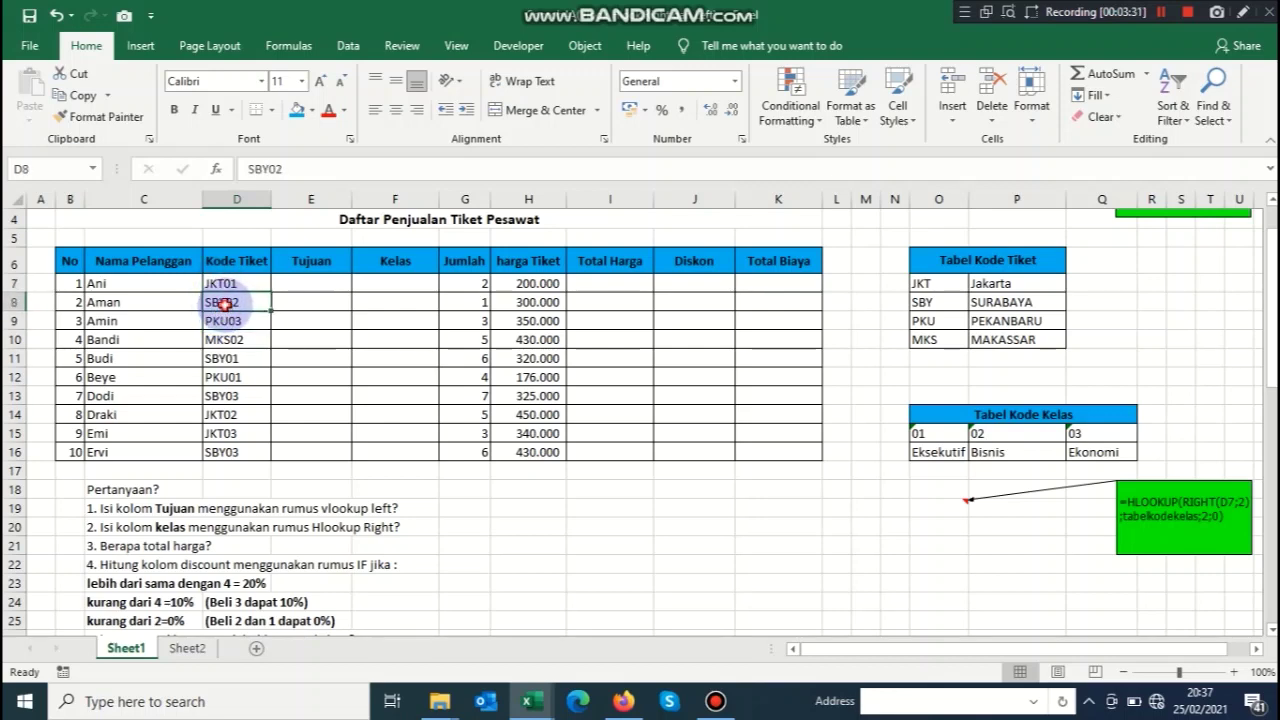
click(222, 284)
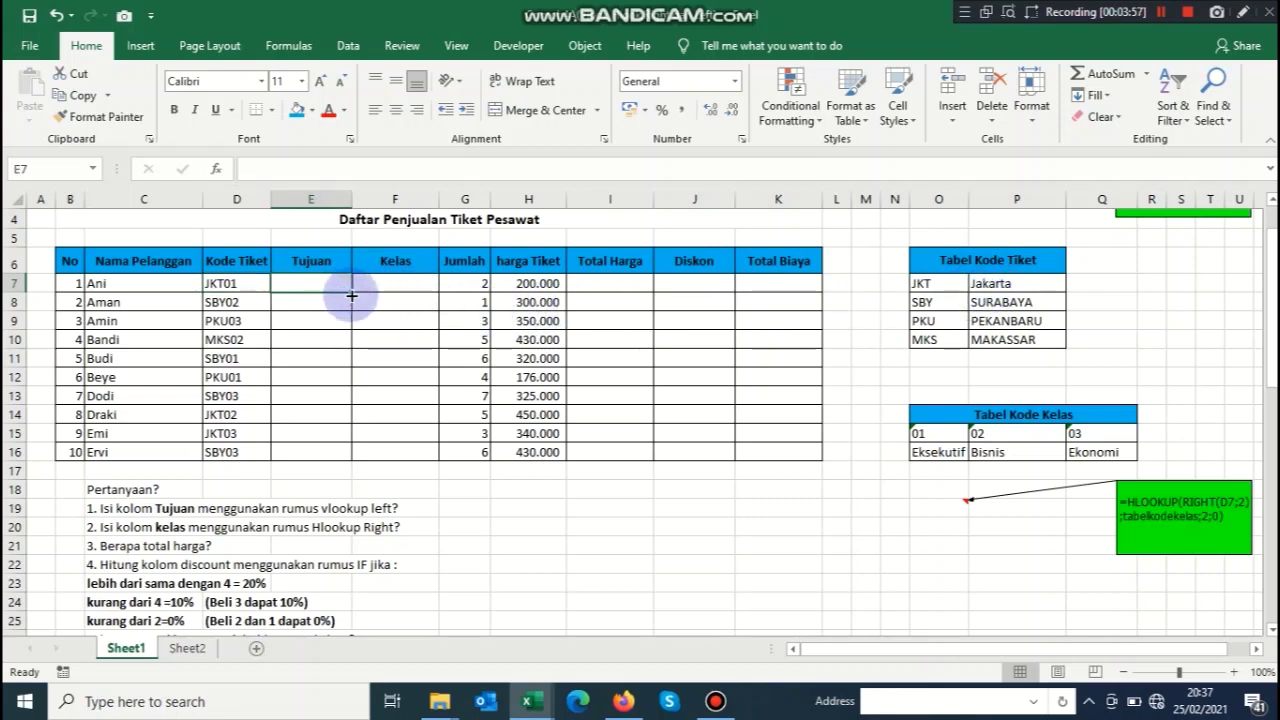
click(1003, 287)
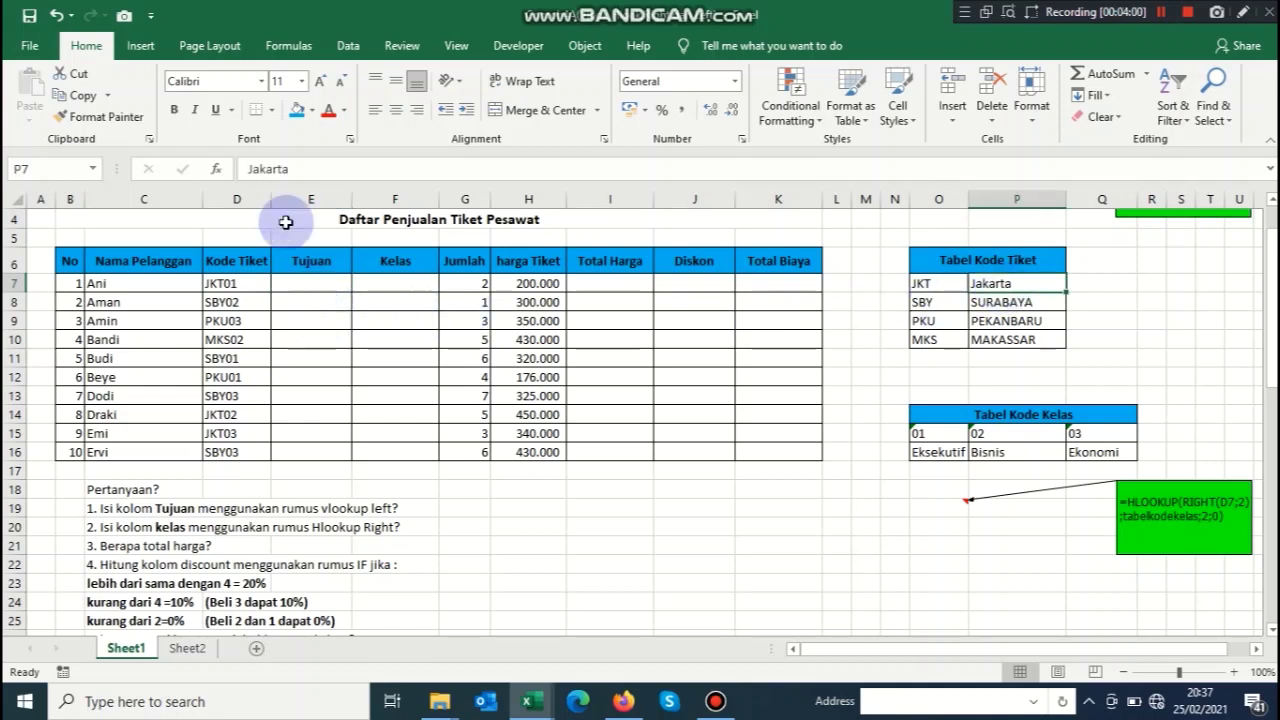
click(218, 300)
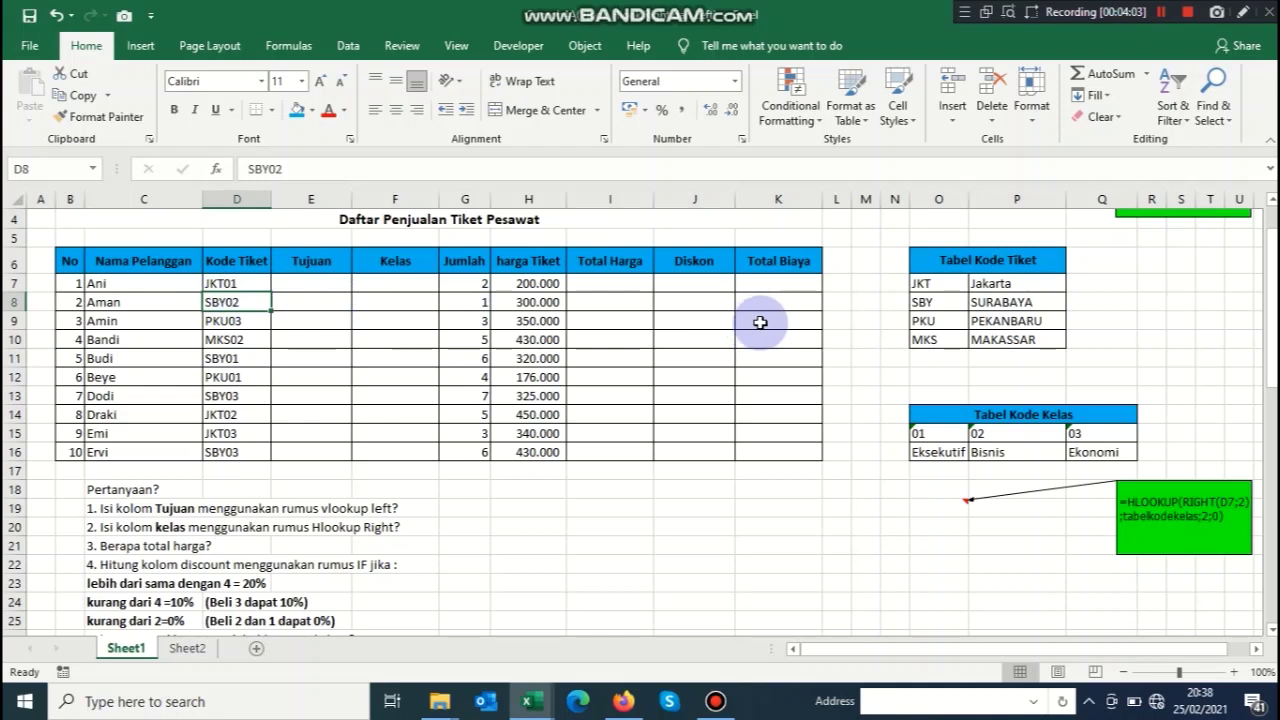
click(978, 308)
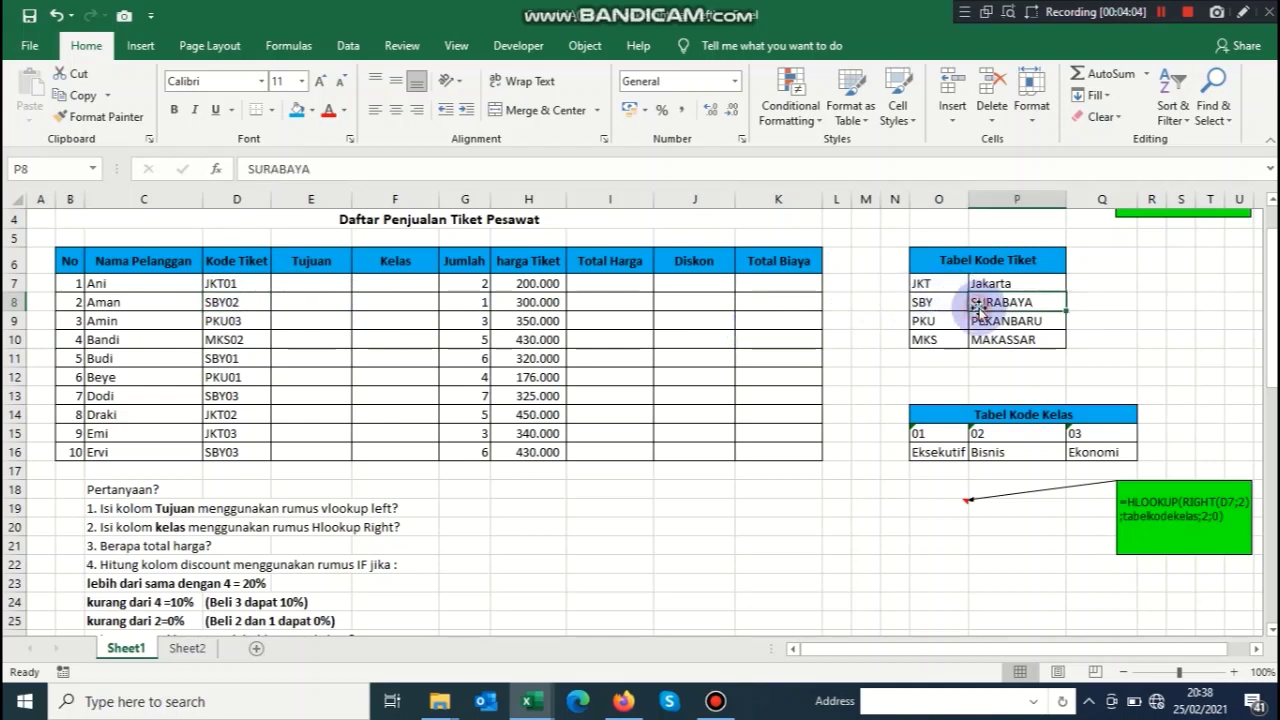
click(222, 322)
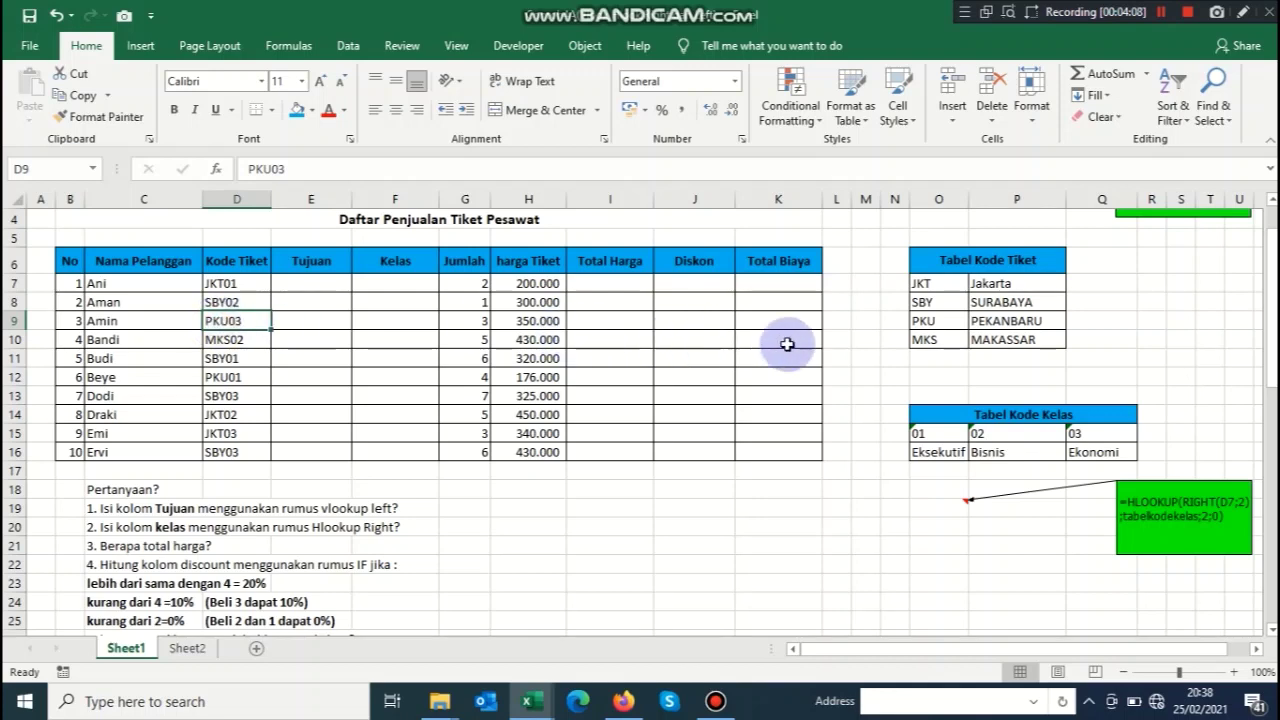
click(1008, 338)
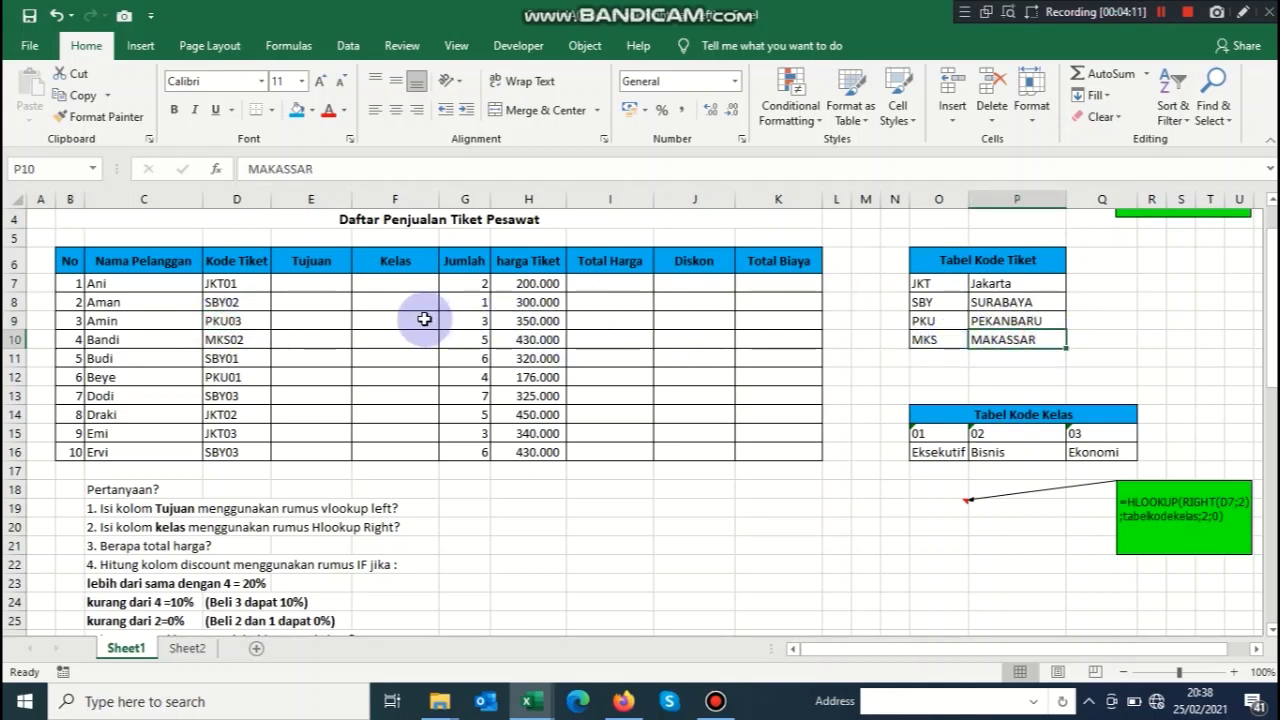
Match the MKS02 and JKT01 ticket codes to both lookup tables and reread question 1 on filling Tujuan with VLOOKUP and LEFT
click(240, 338)
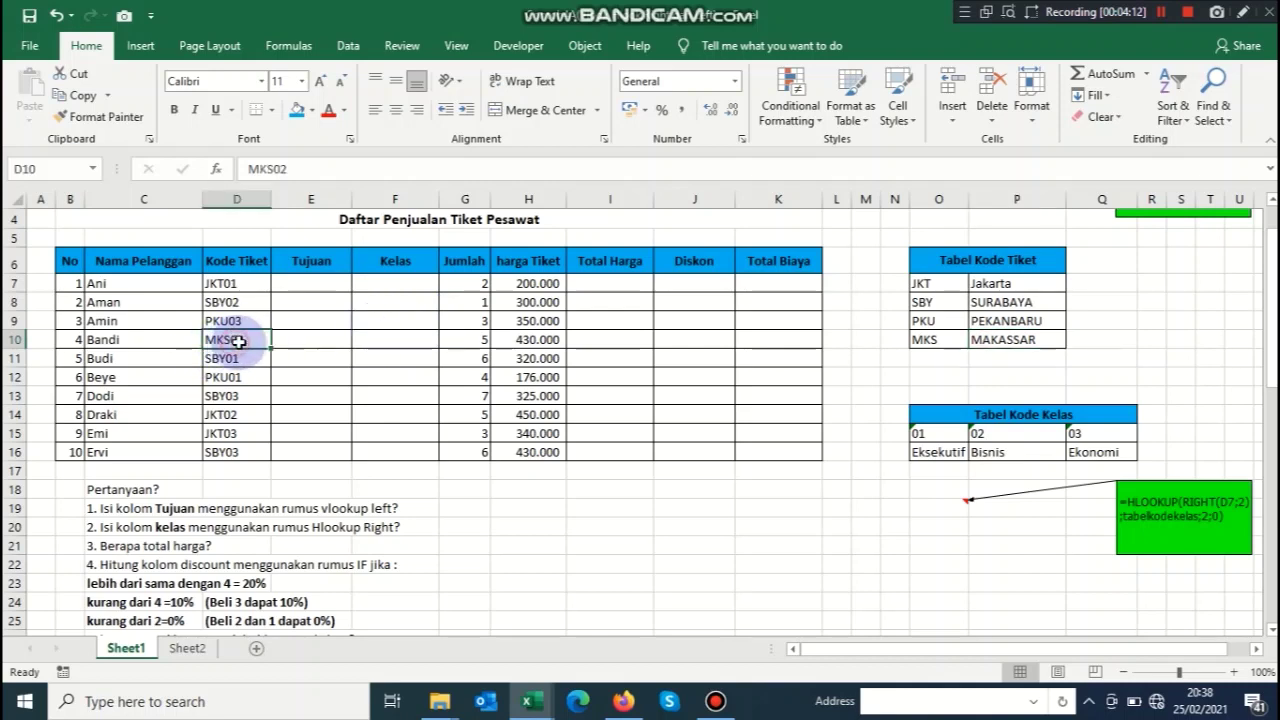
click(1003, 345)
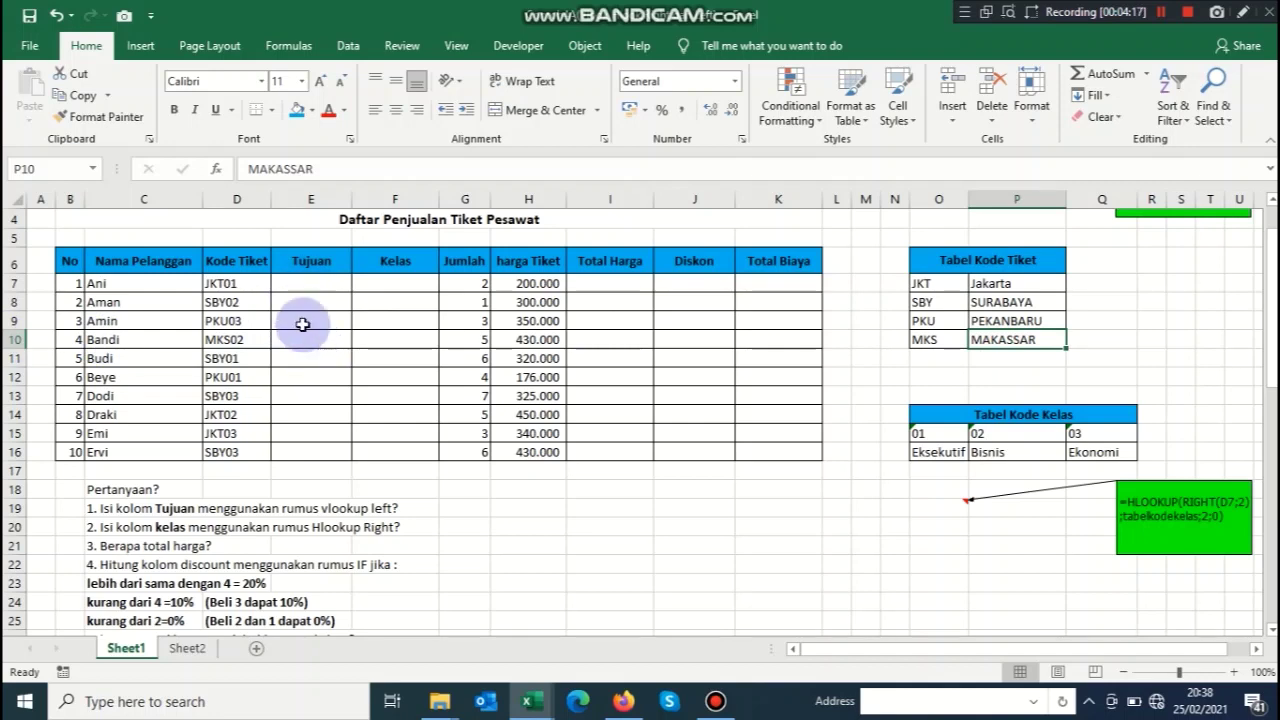
click(245, 285)
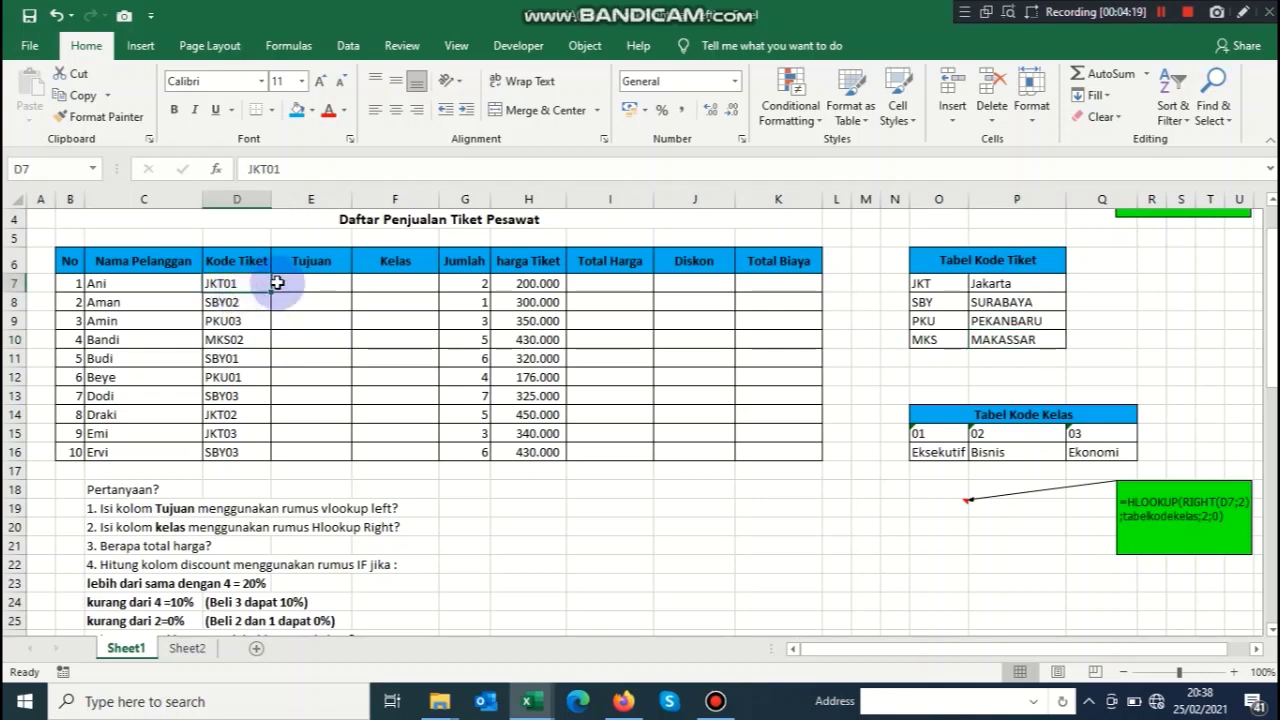
click(296, 283)
click(402, 280)
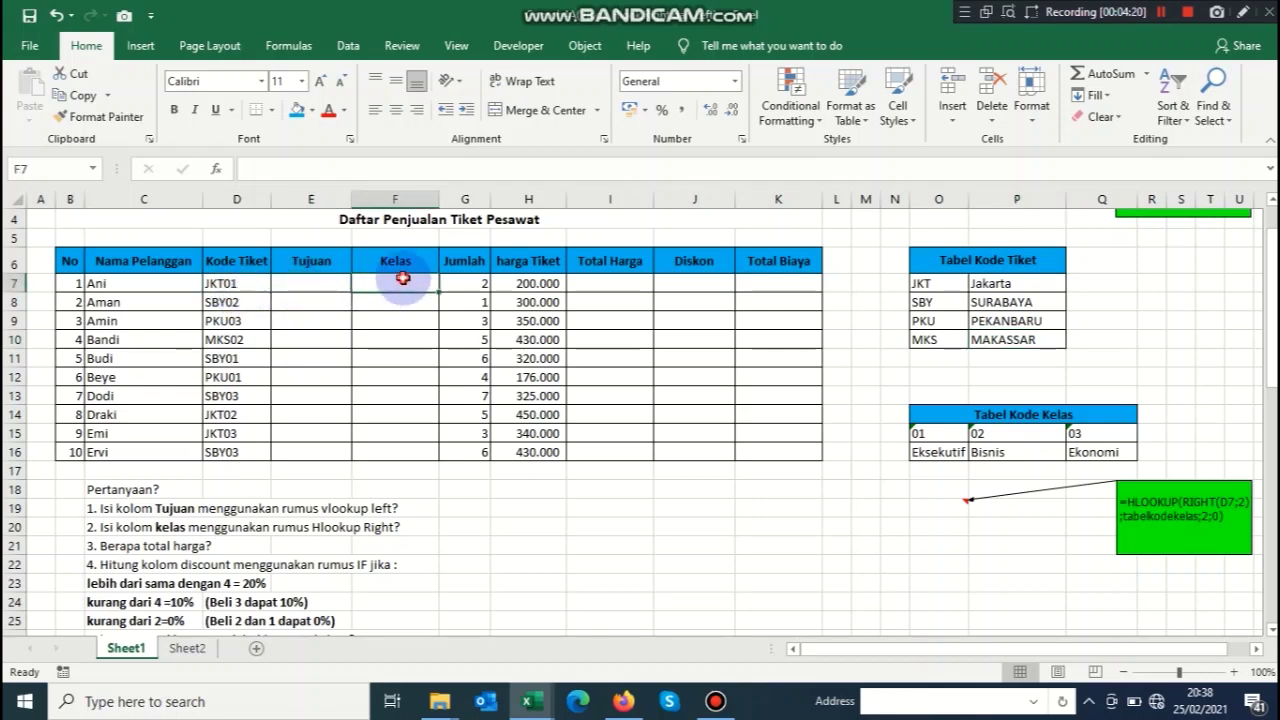
click(232, 281)
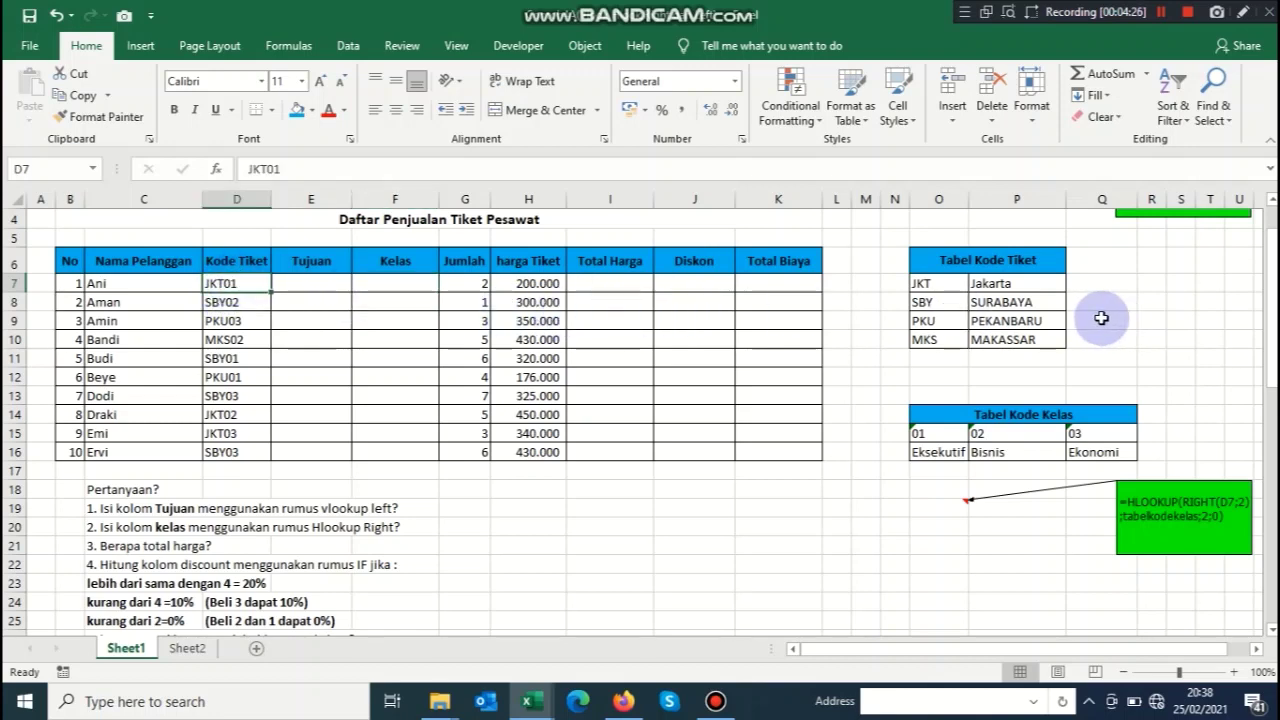
click(990, 283)
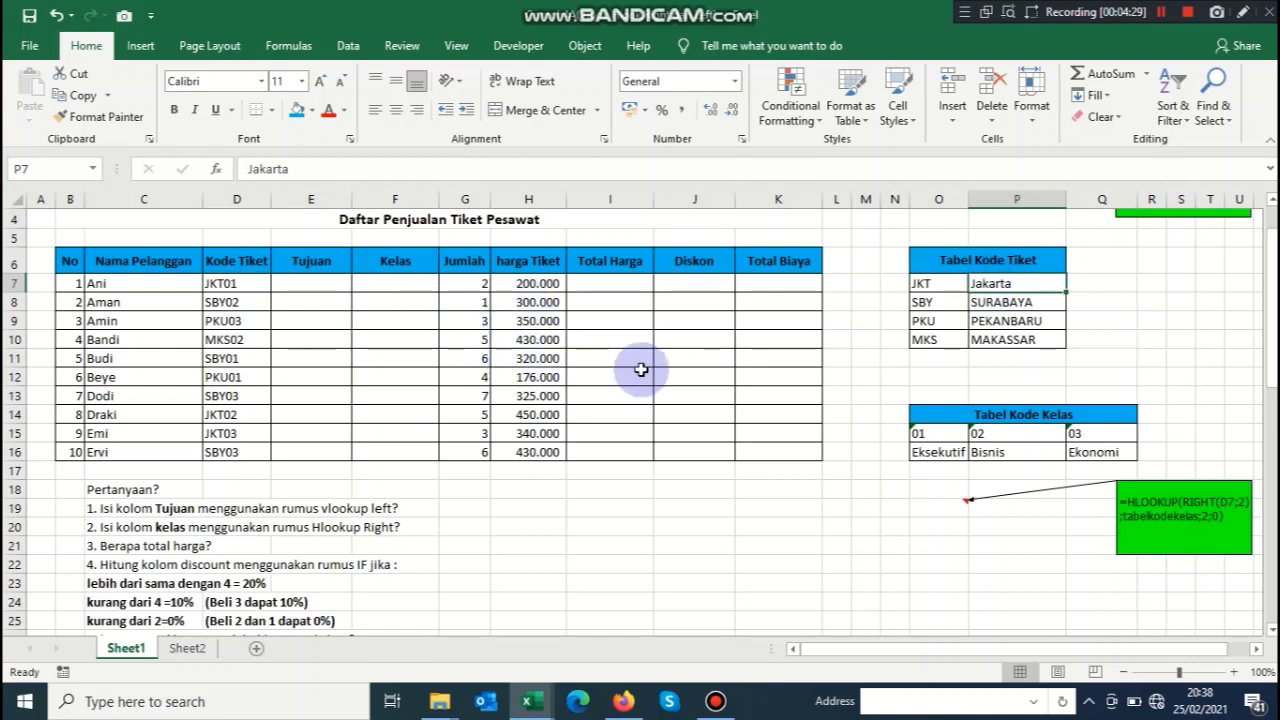
click(952, 453)
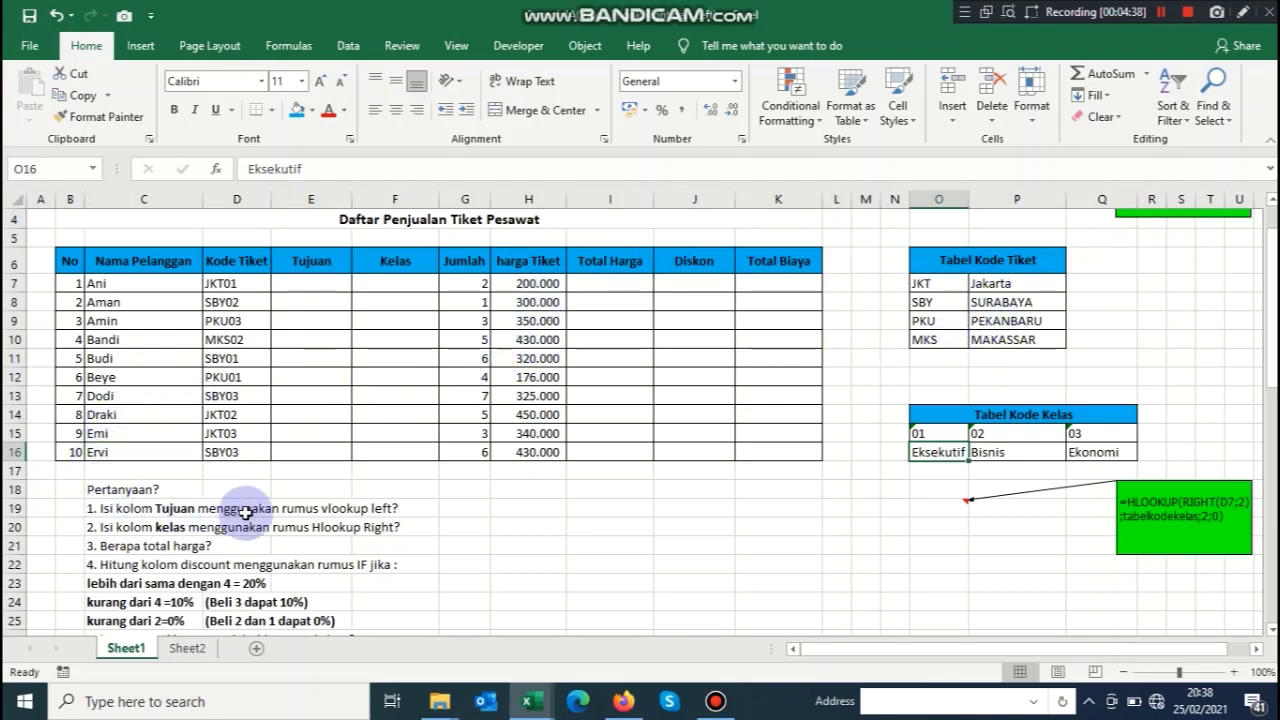
click(305, 505)
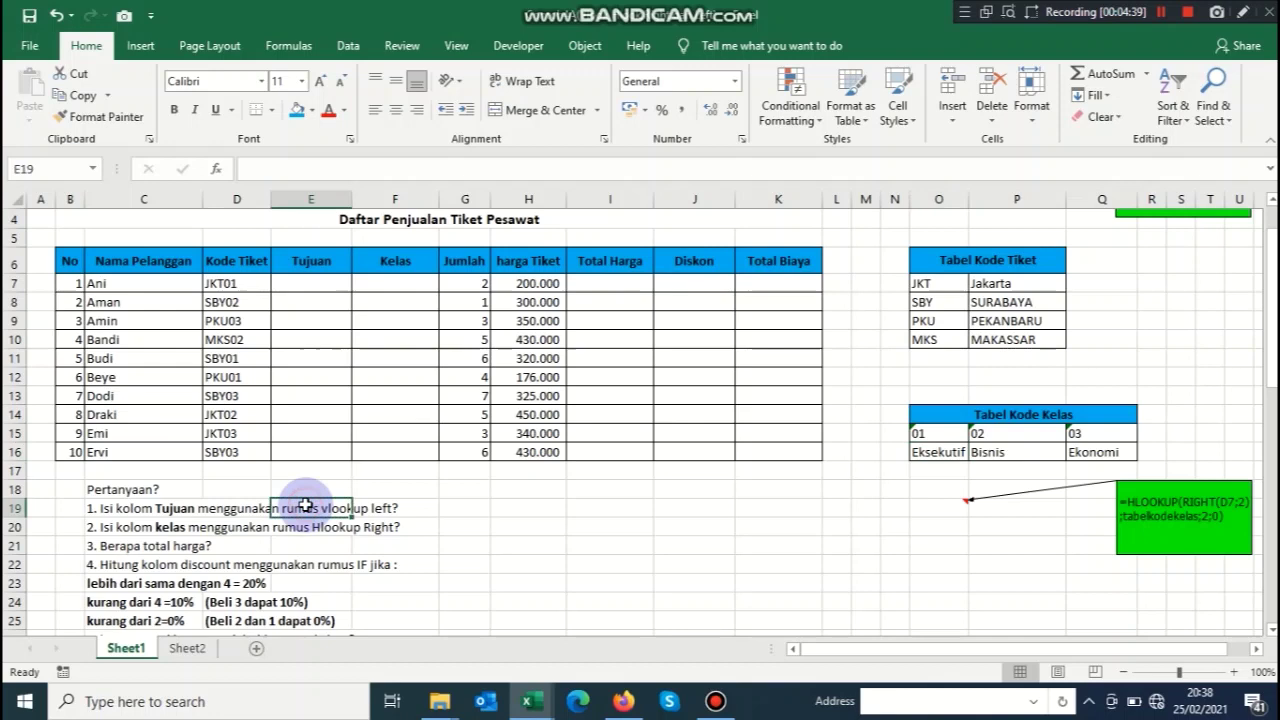
click(375, 508)
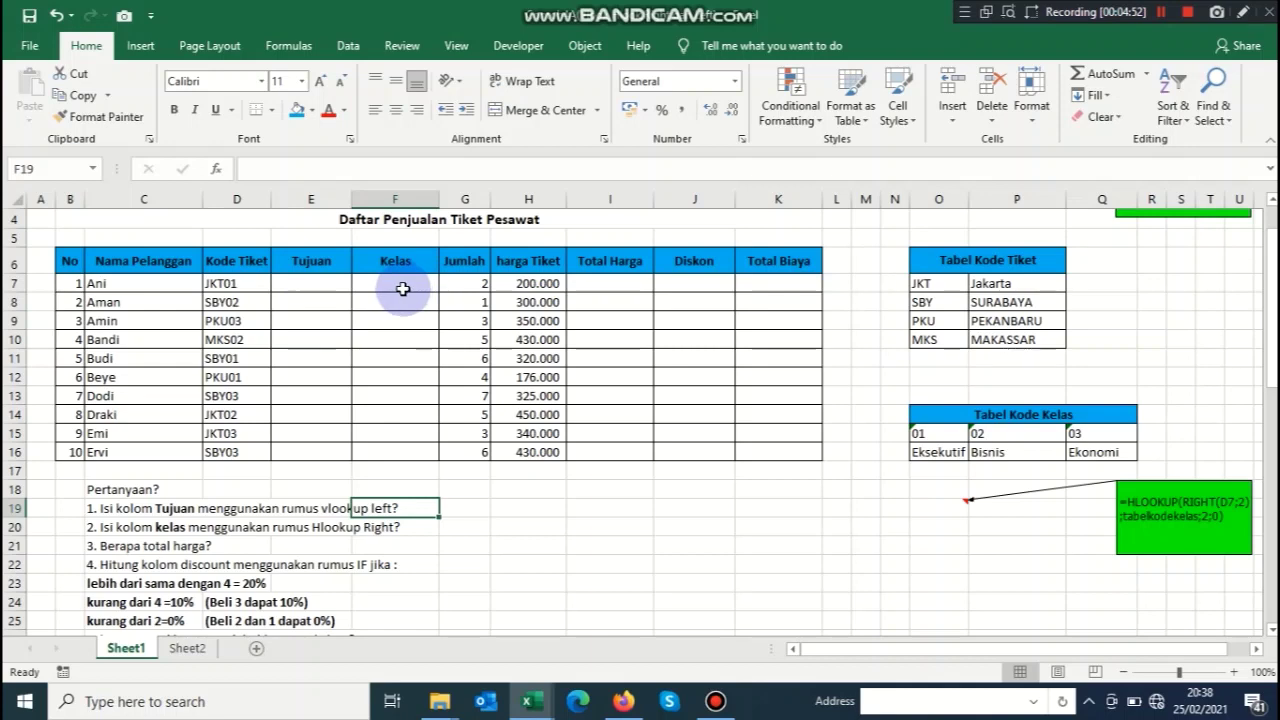
Begin a VLOOKUP formula in the first Tujuan cell, E7, with LEFT(D7;3) as the lookup value
click(312, 285)
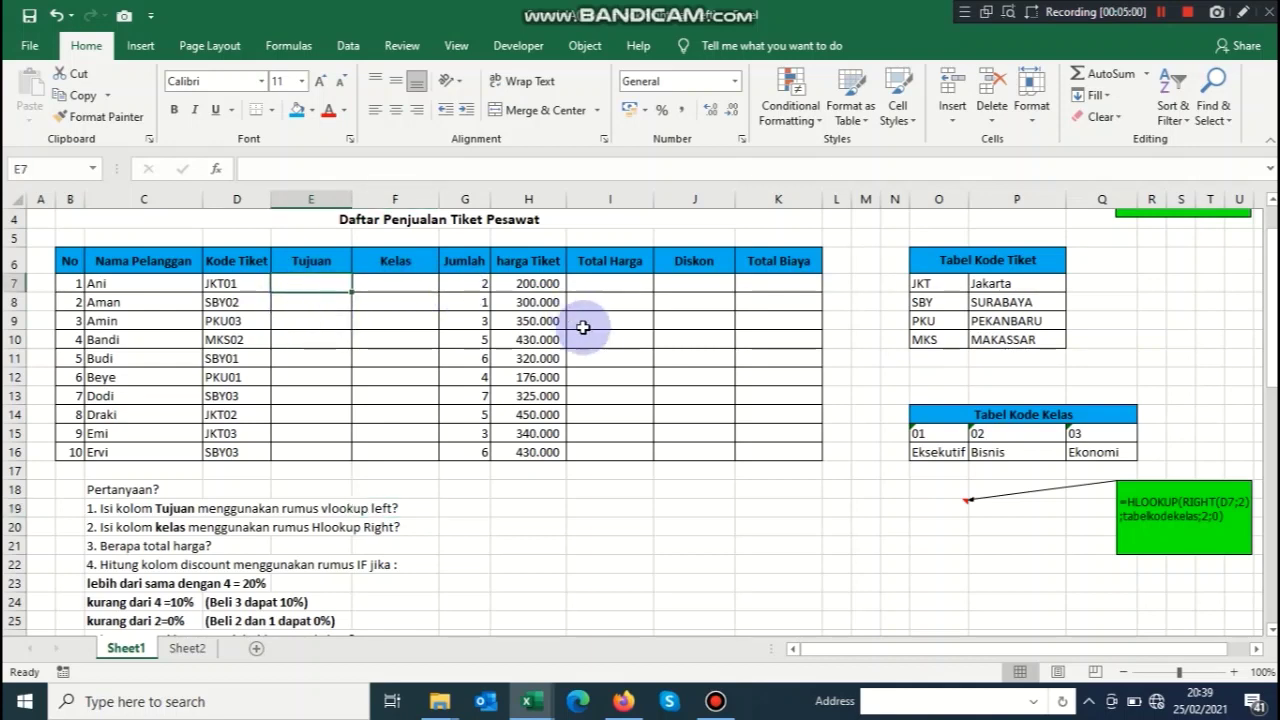
scroll(700, 360, up, 1)
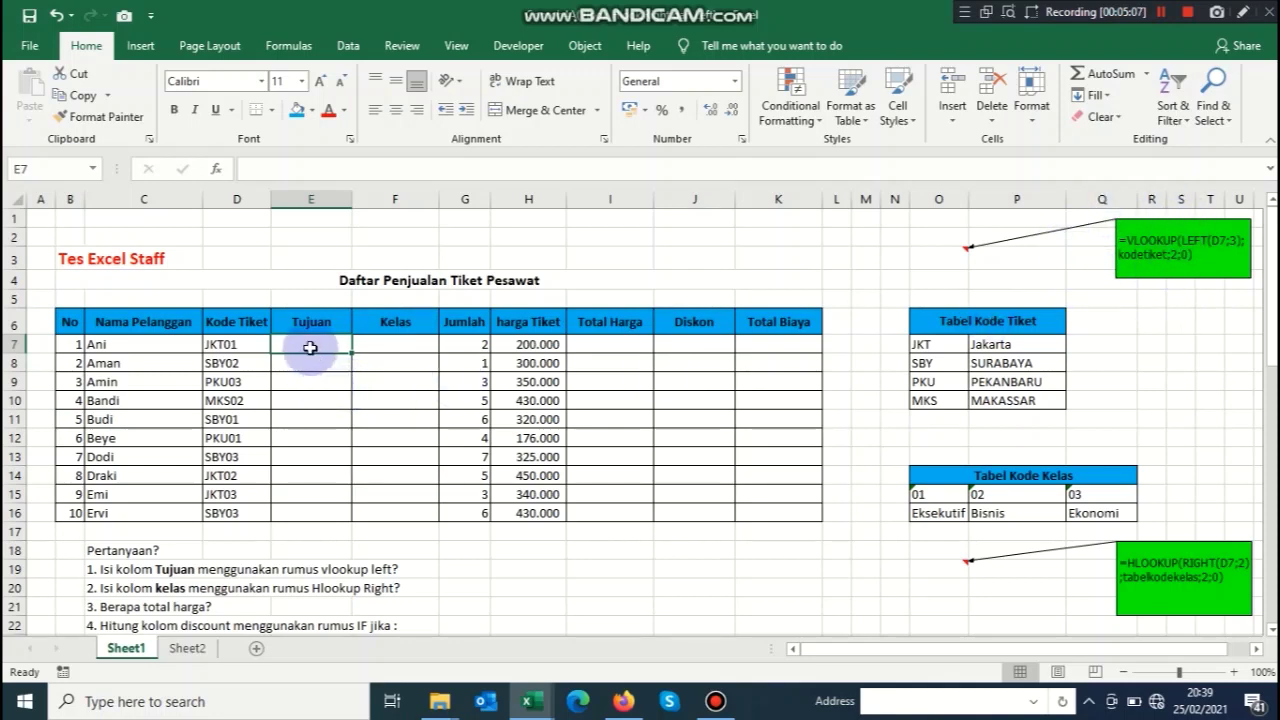
text(=vlo)
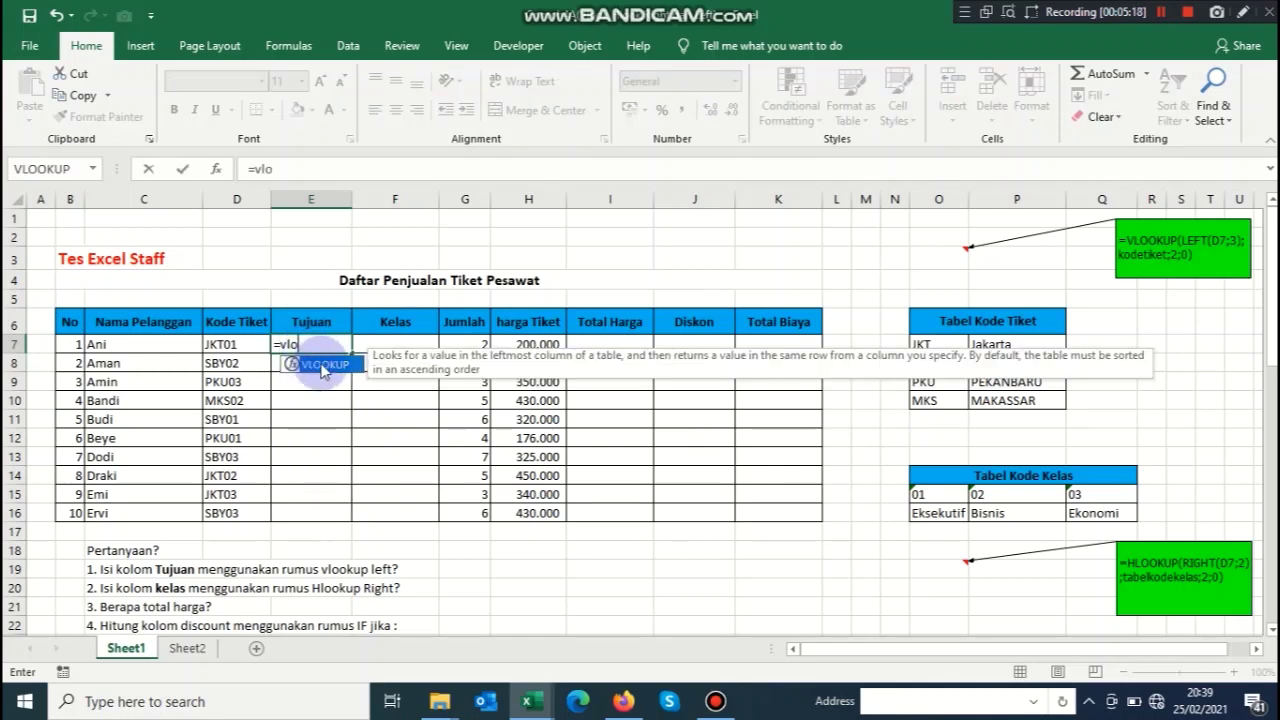
double_click(325, 366)
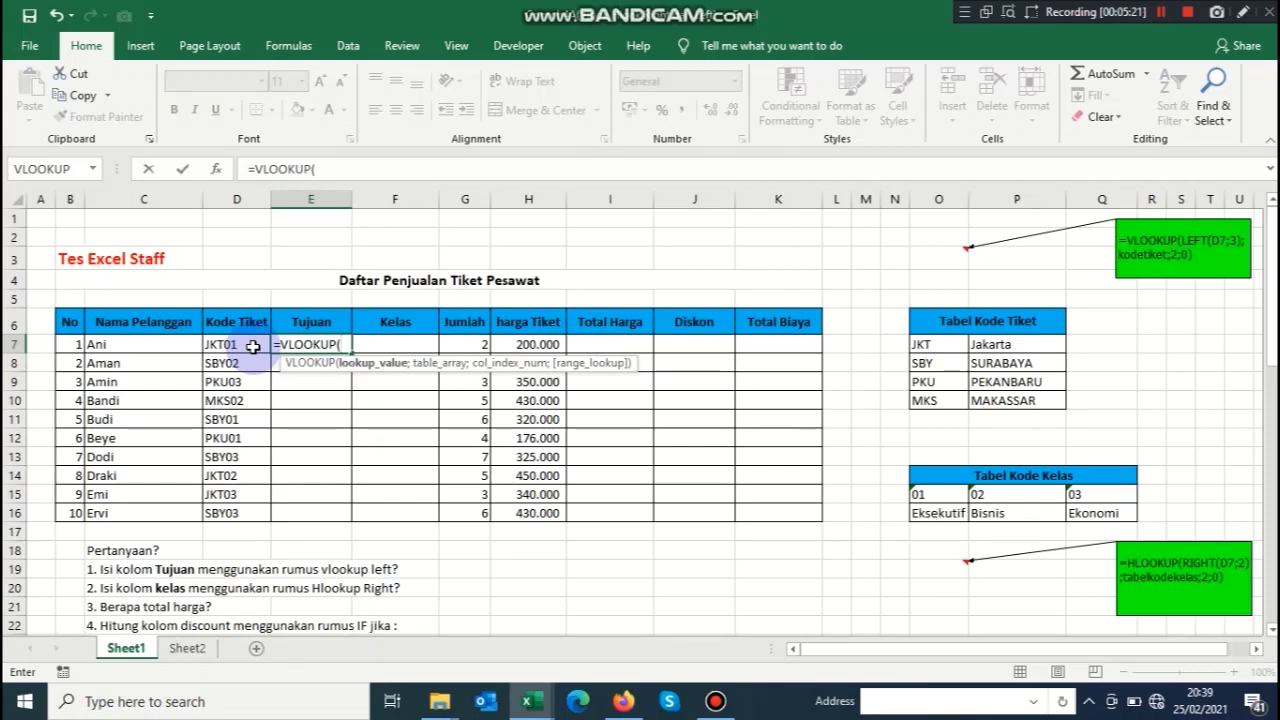
text(l)
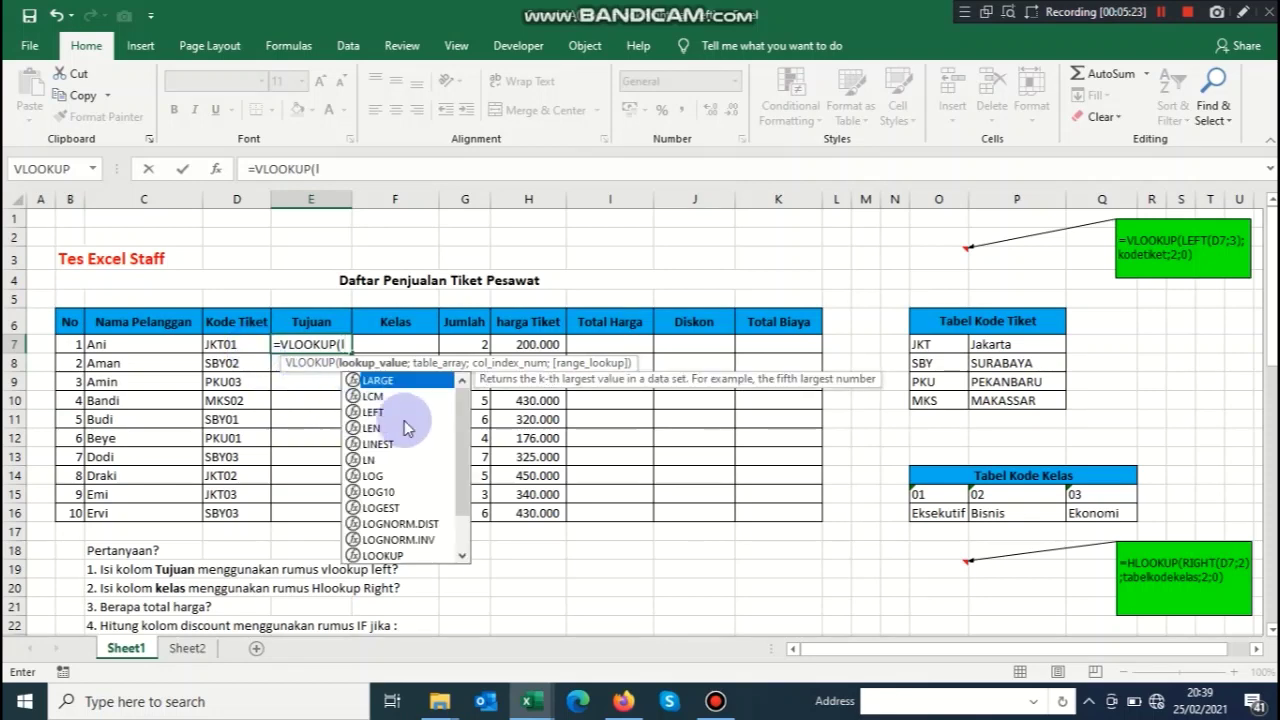
click(374, 412)
double_click(374, 412)
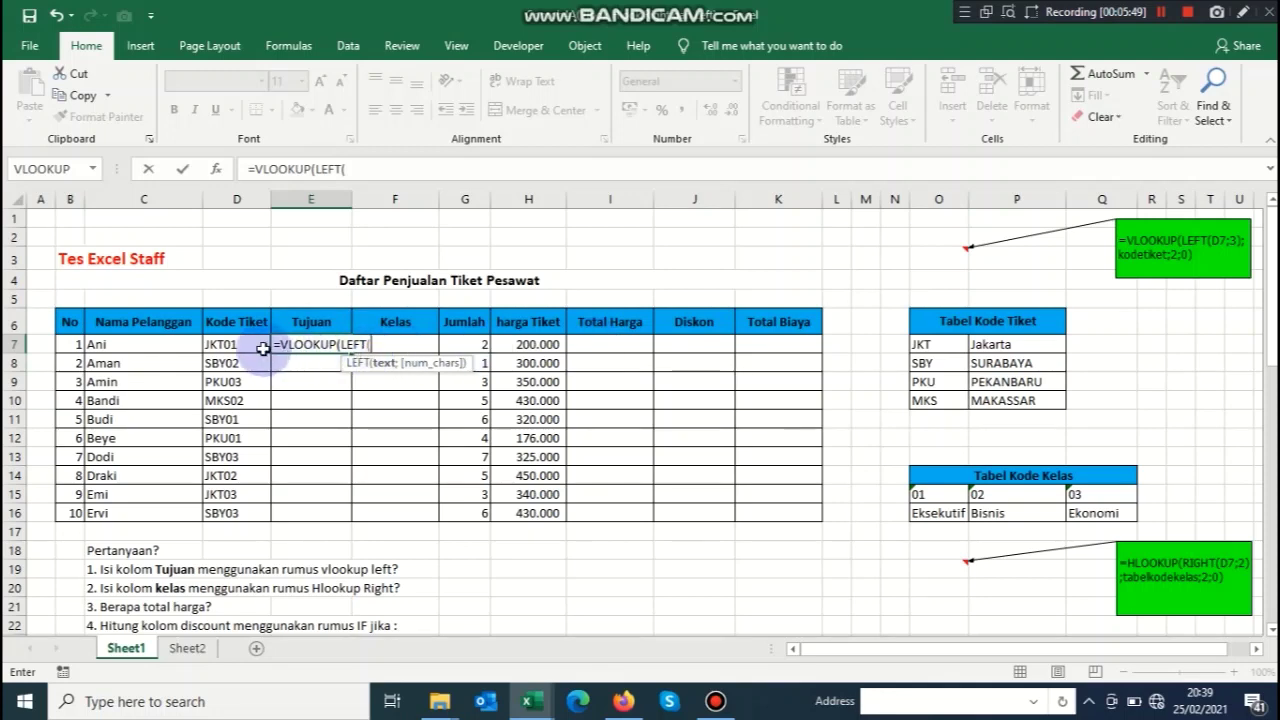
click(232, 344)
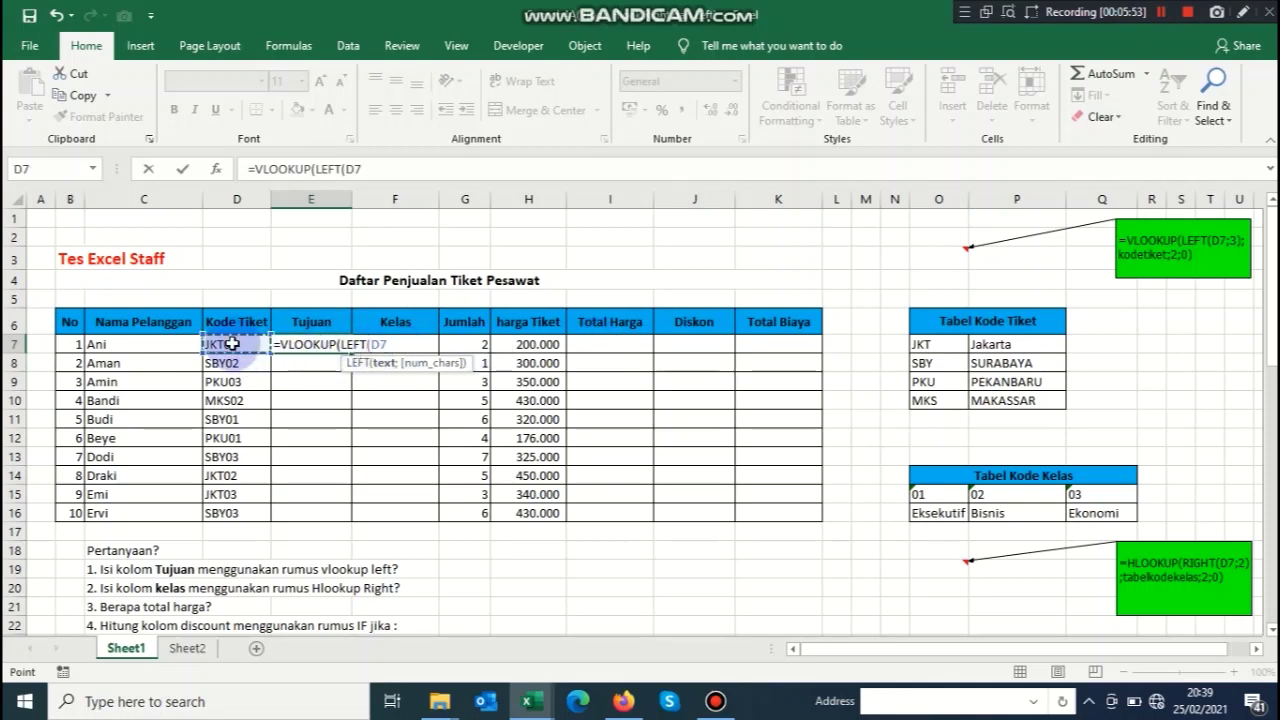
text(;)
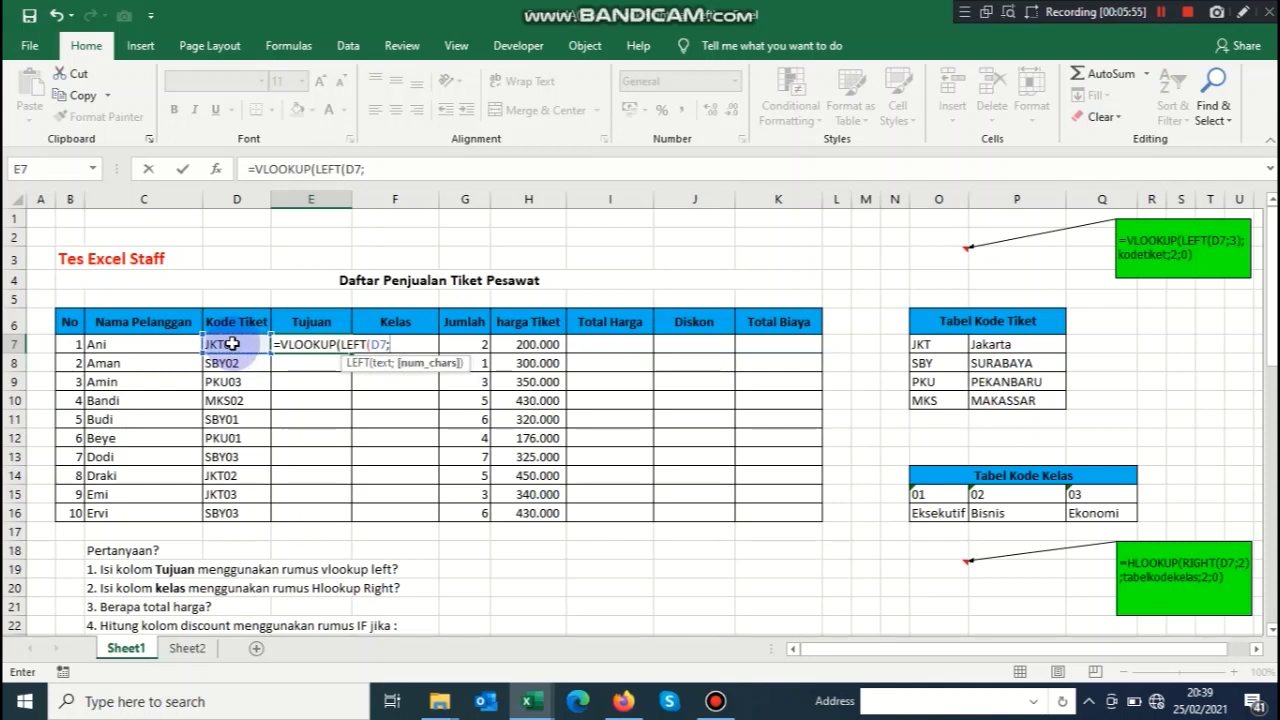
text(3))
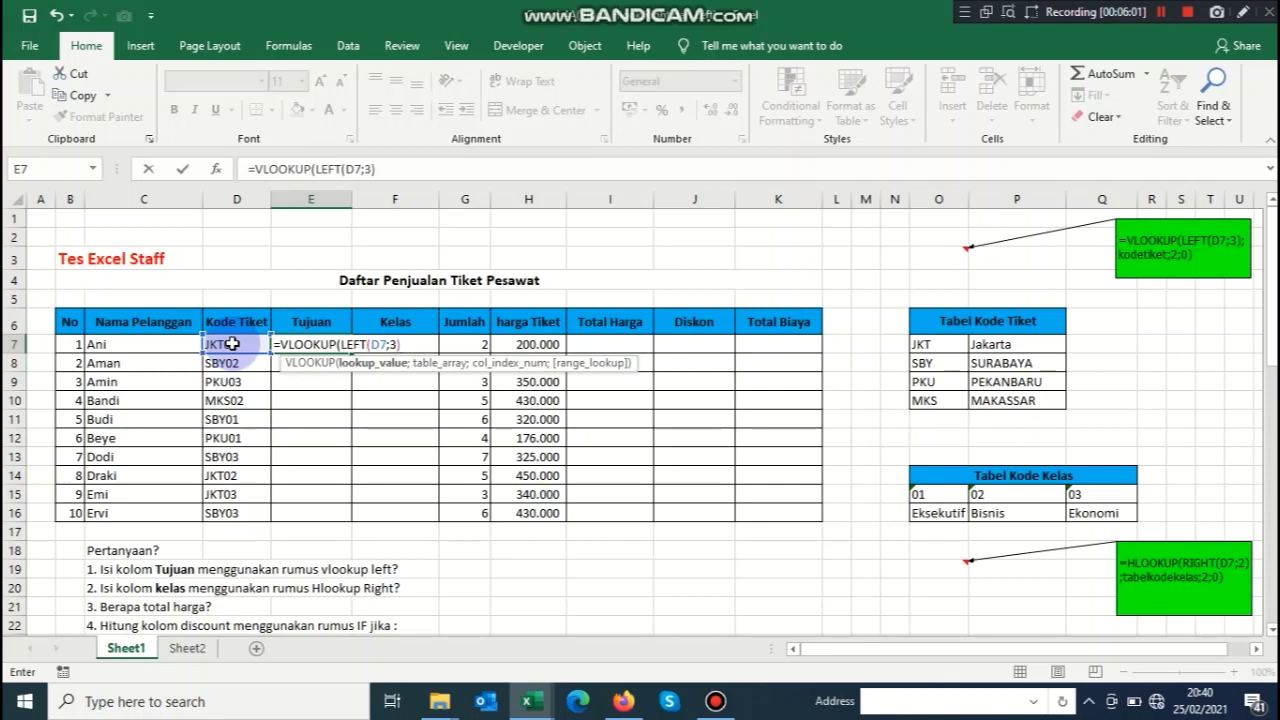
Complete the E7 VLOOKUP with table range O7:P10, column index 2 and match type 0, and enter the formula
text(;)
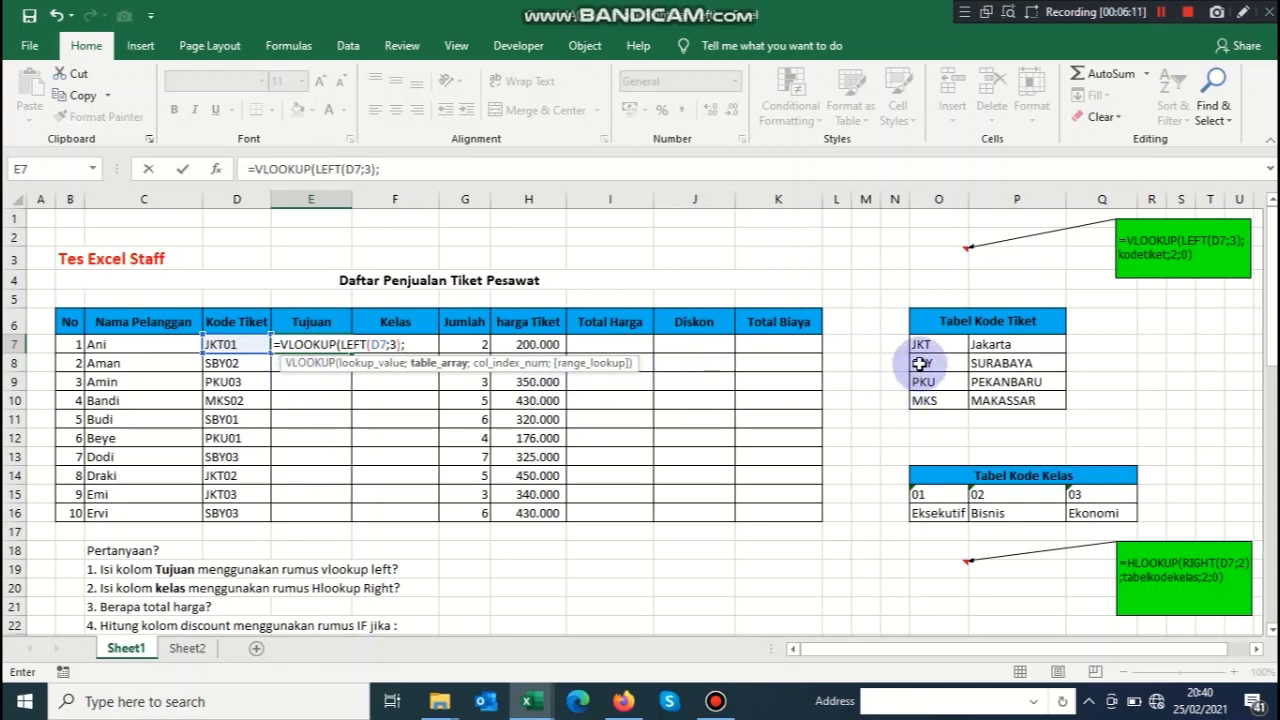
drag(921, 346, 993, 403)
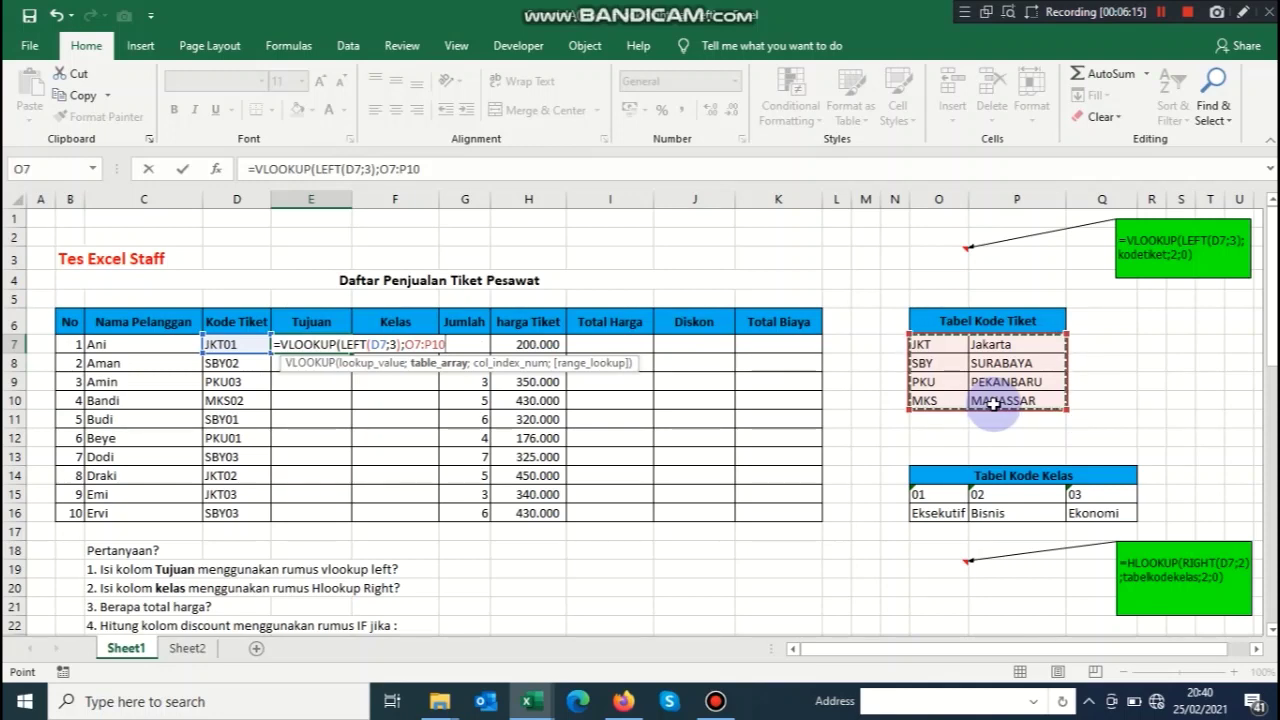
text(;)
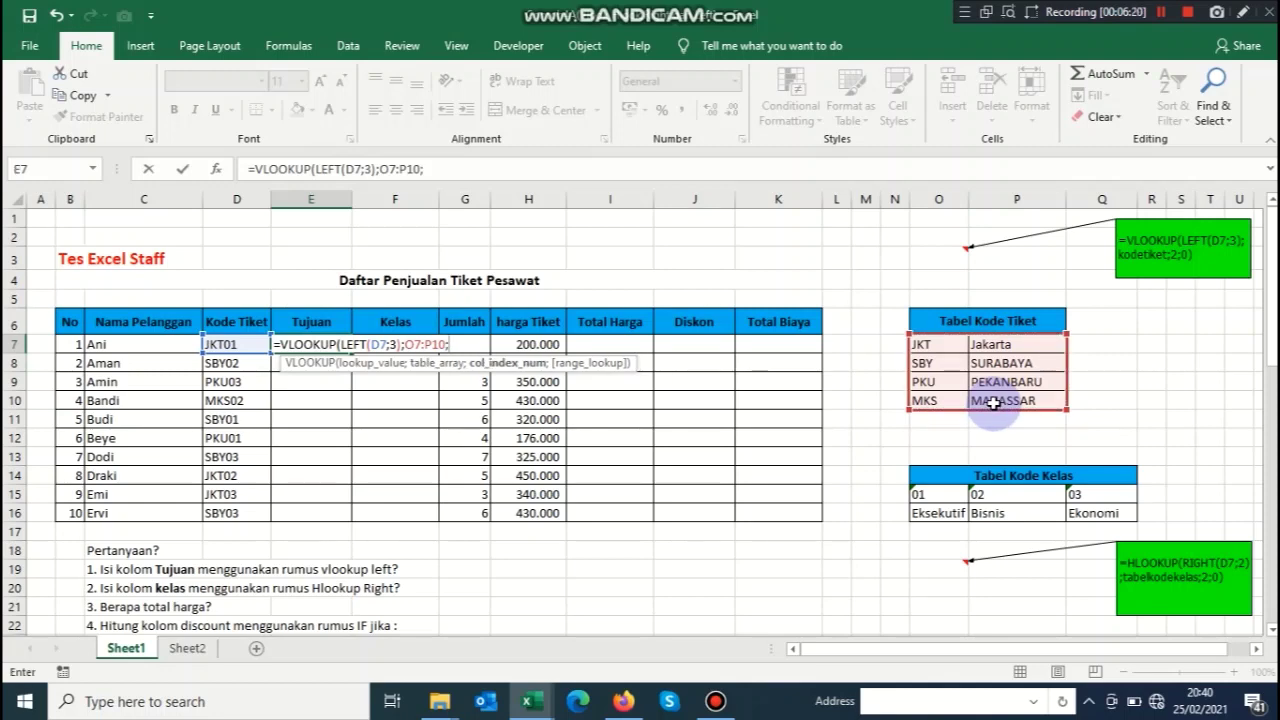
text(2)
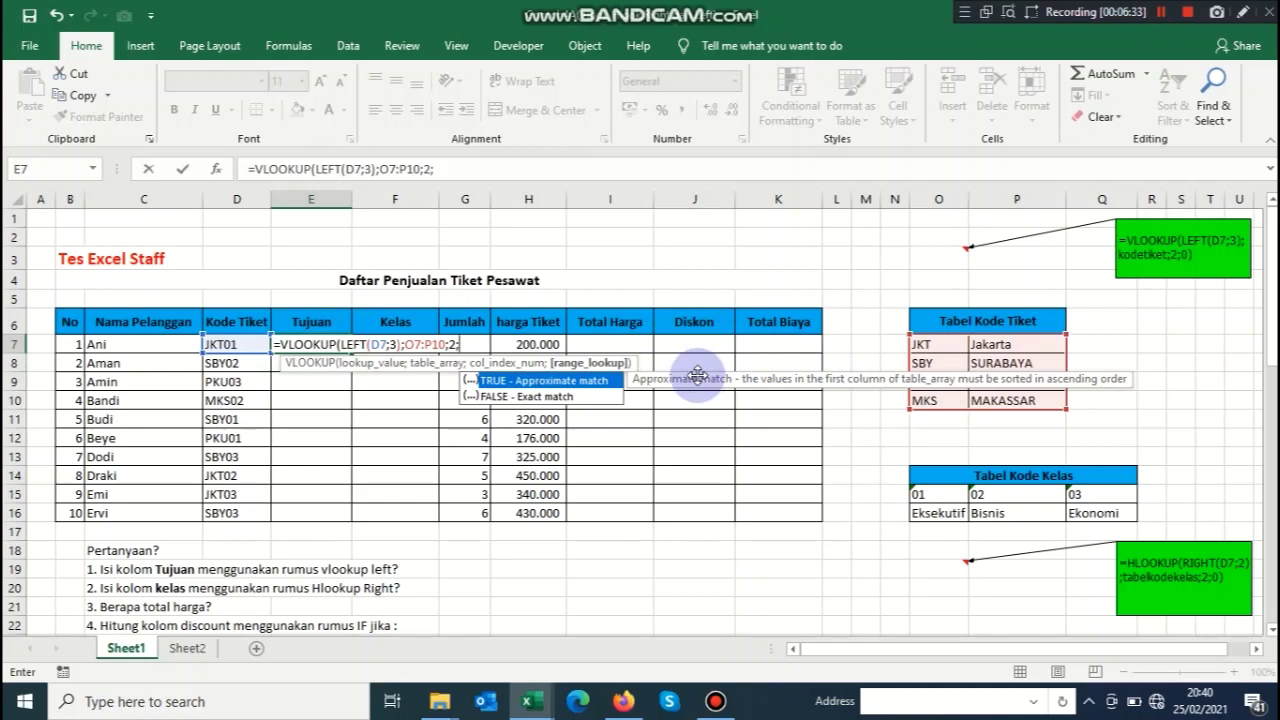
text(0)
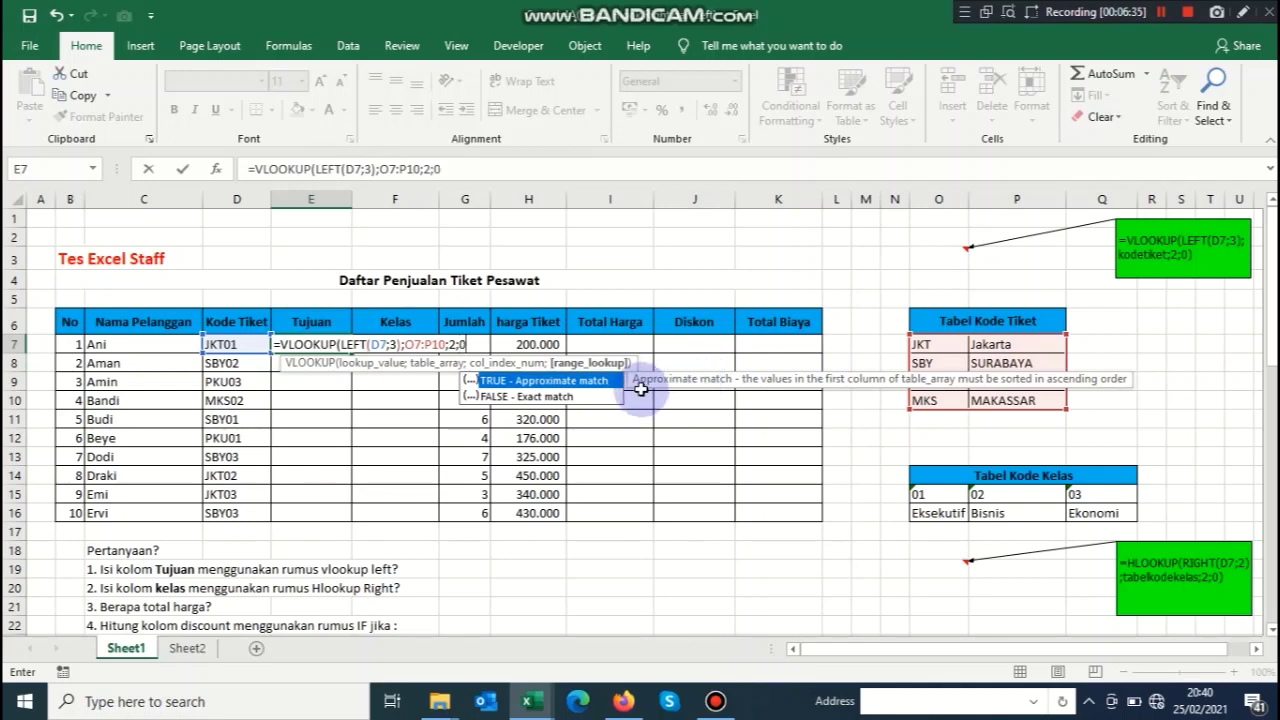
text())
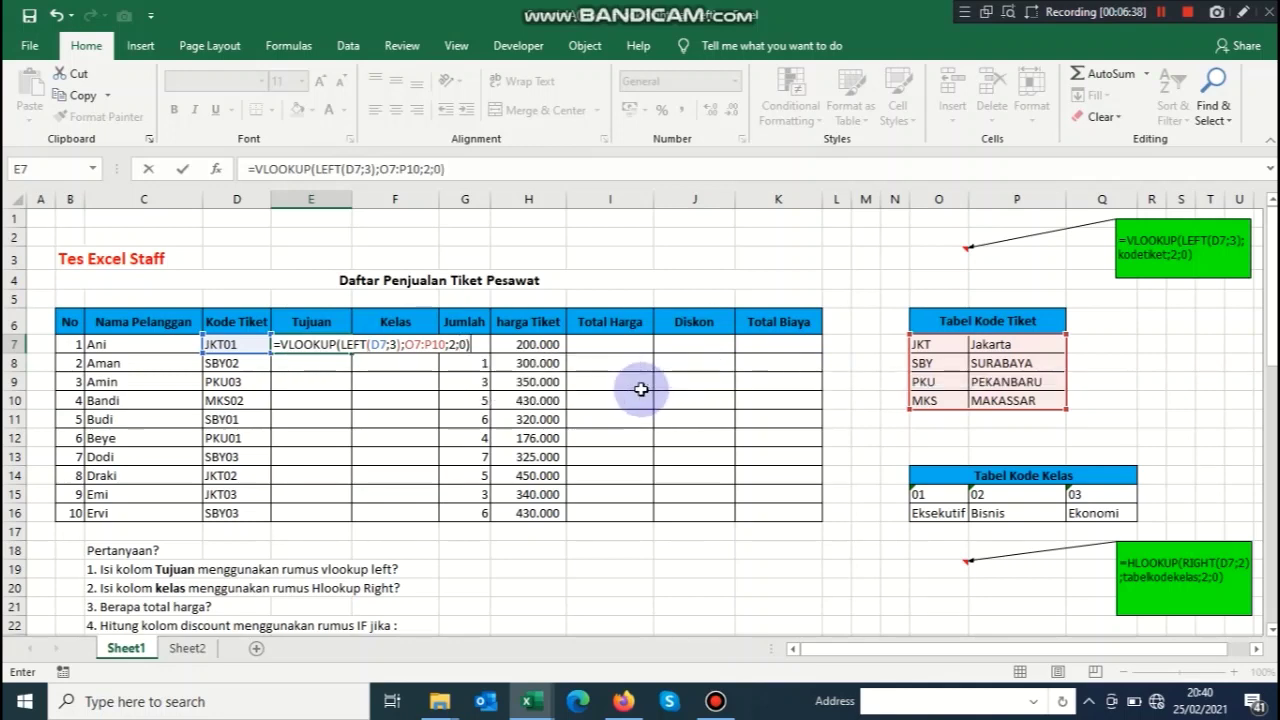
key(Return)
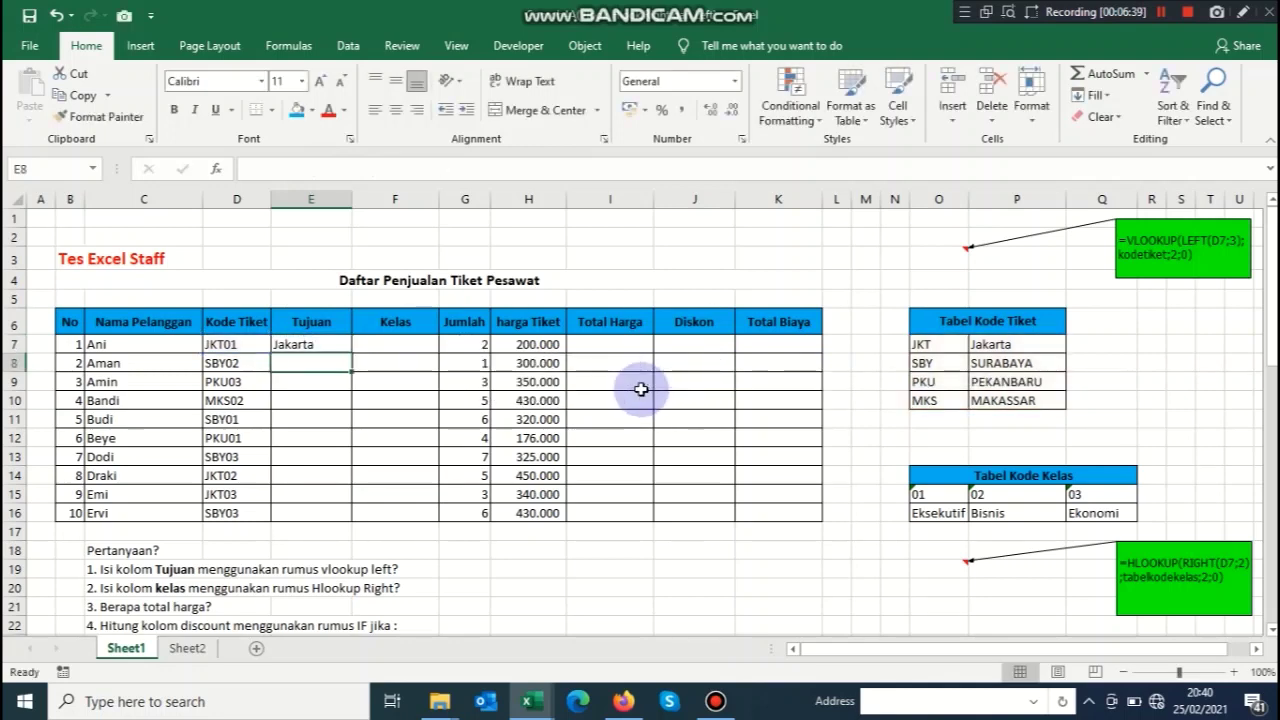
Copy the Tujuan formula from E7 down to E16
click(226, 347)
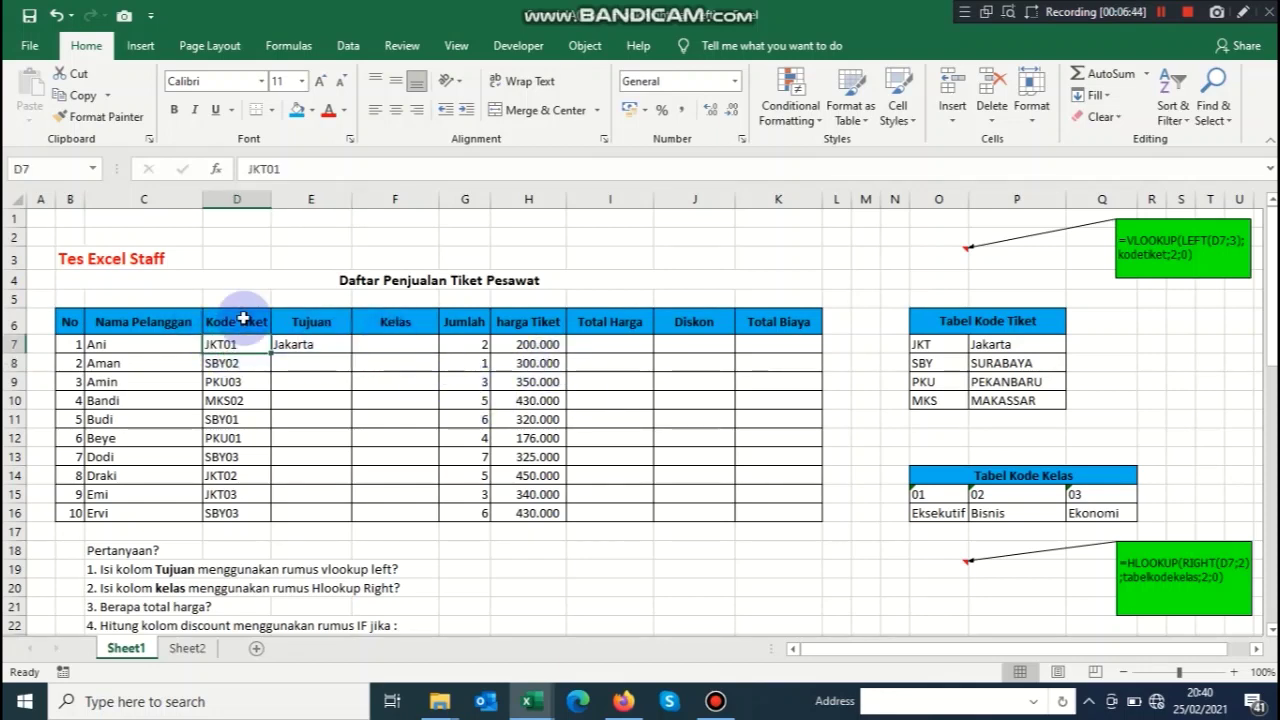
click(305, 344)
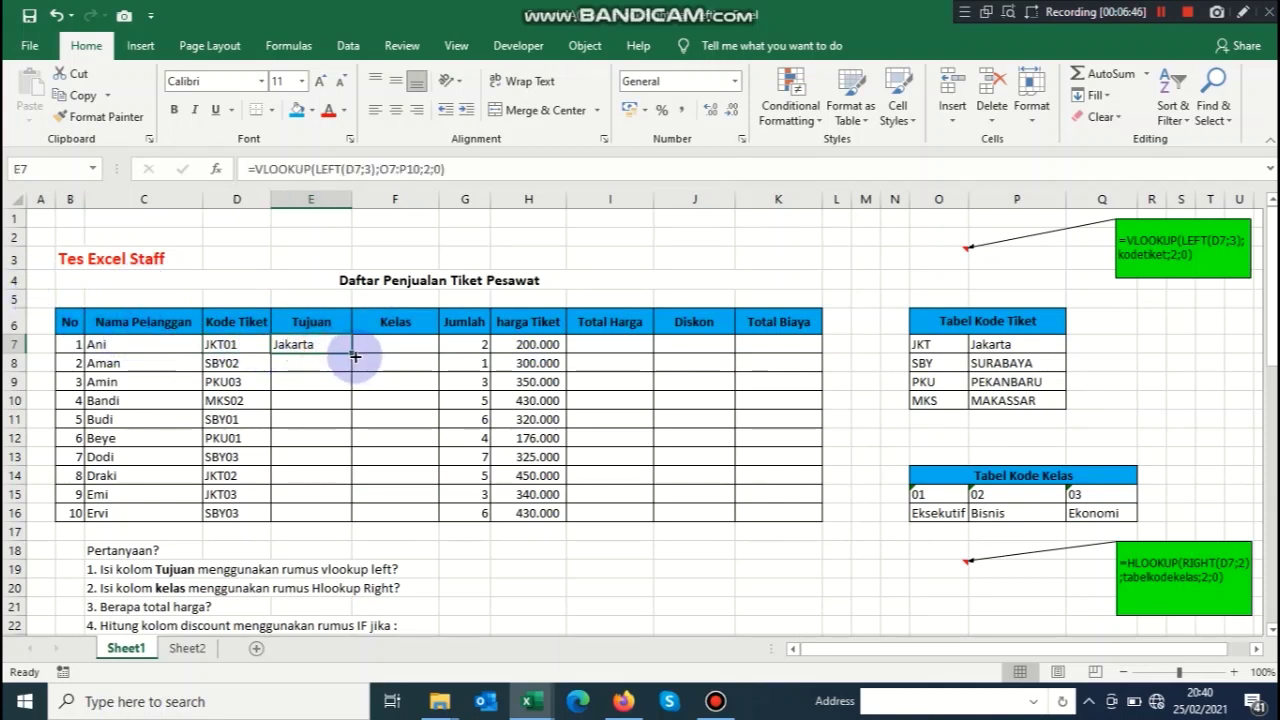
drag(350, 355, 352, 516)
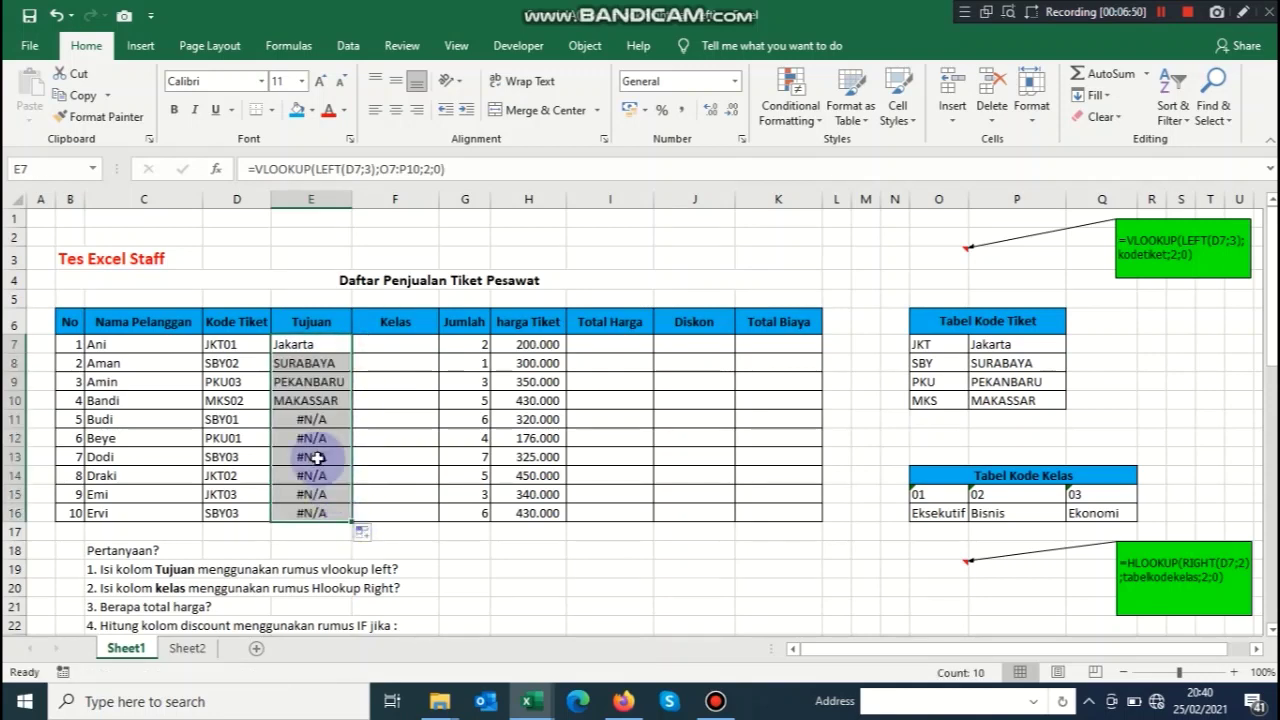
Check the copied Tujuan results against their ticket codes and inspect which lookup range the formula in E11 uses compared with Tabel Kode Tiket
click(232, 367)
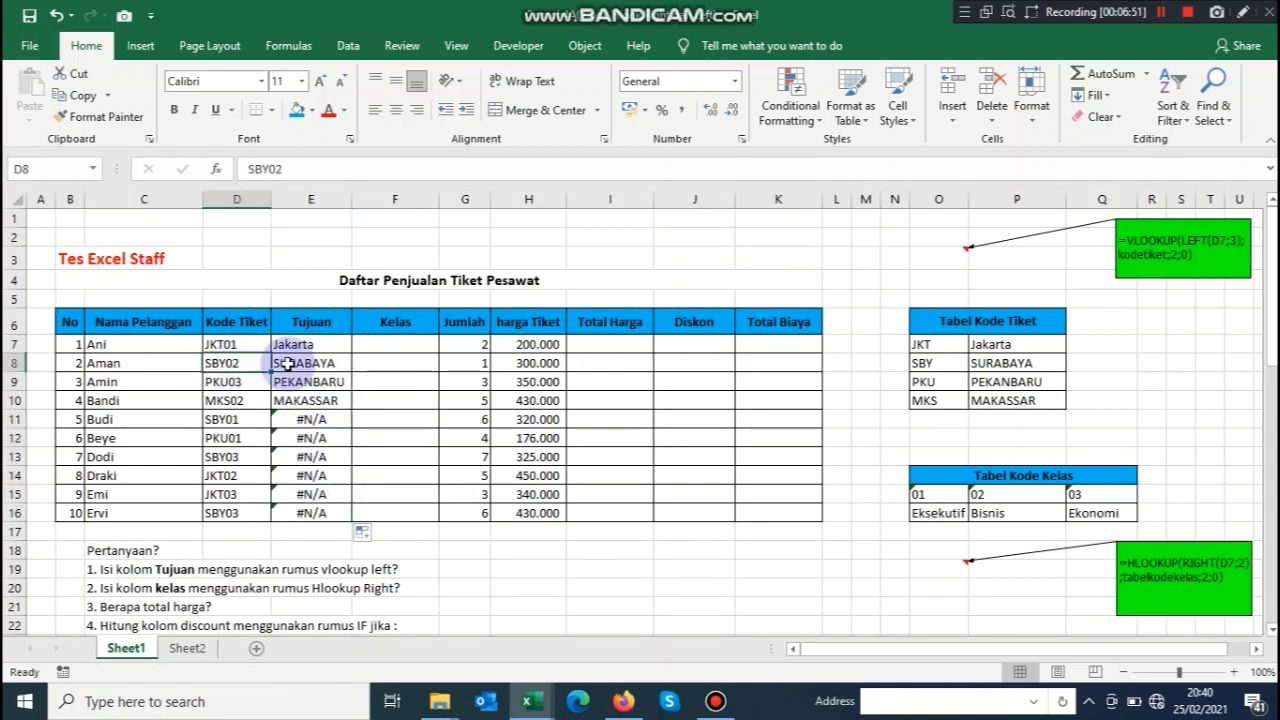
click(288, 364)
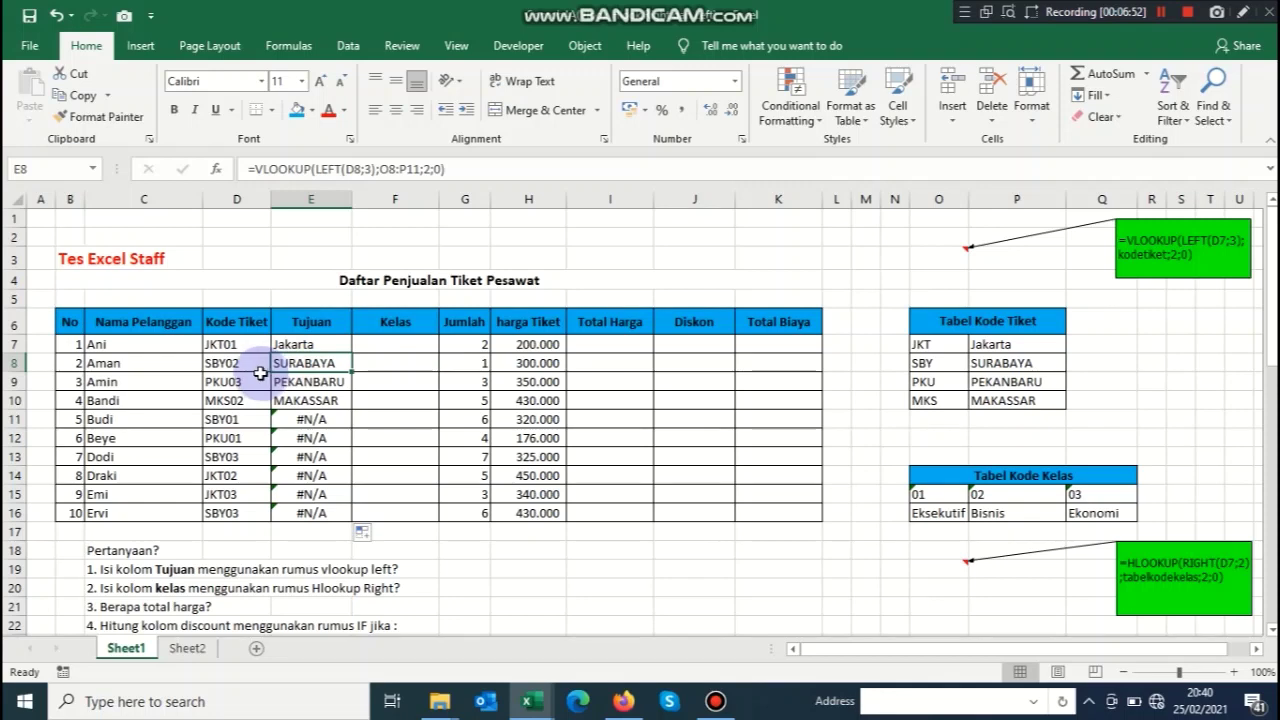
click(279, 388)
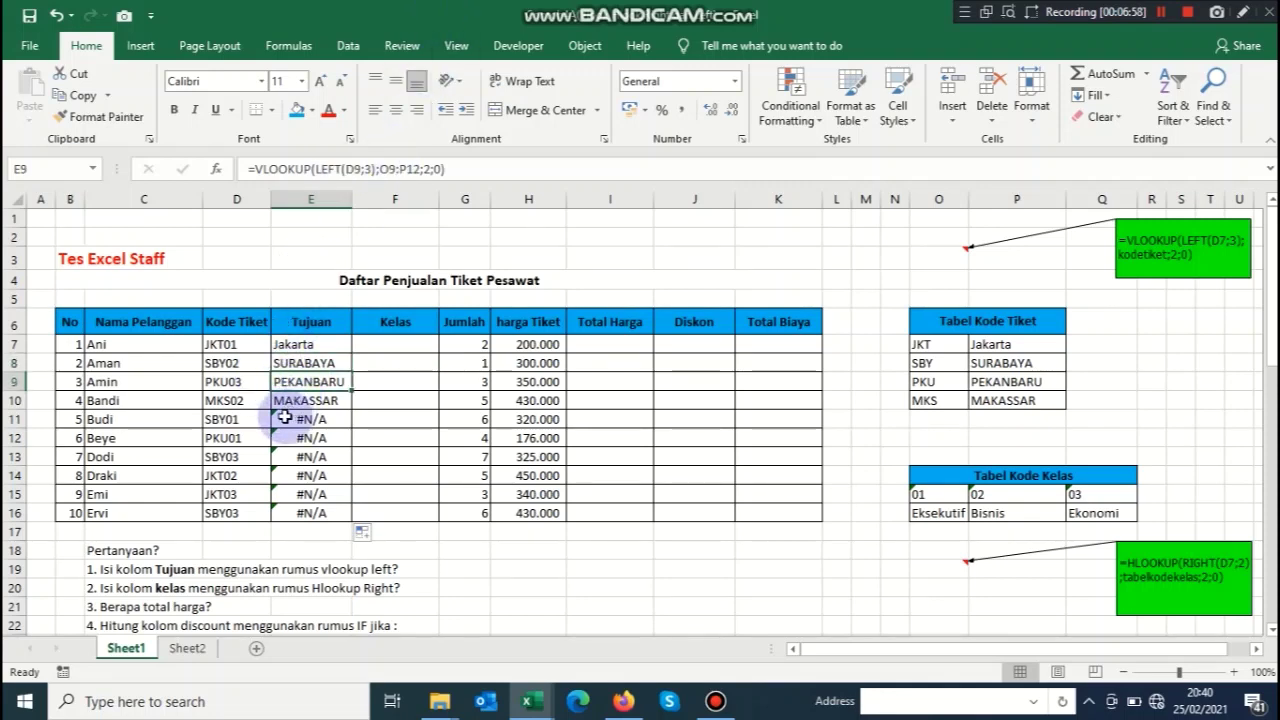
drag(289, 423, 296, 510)
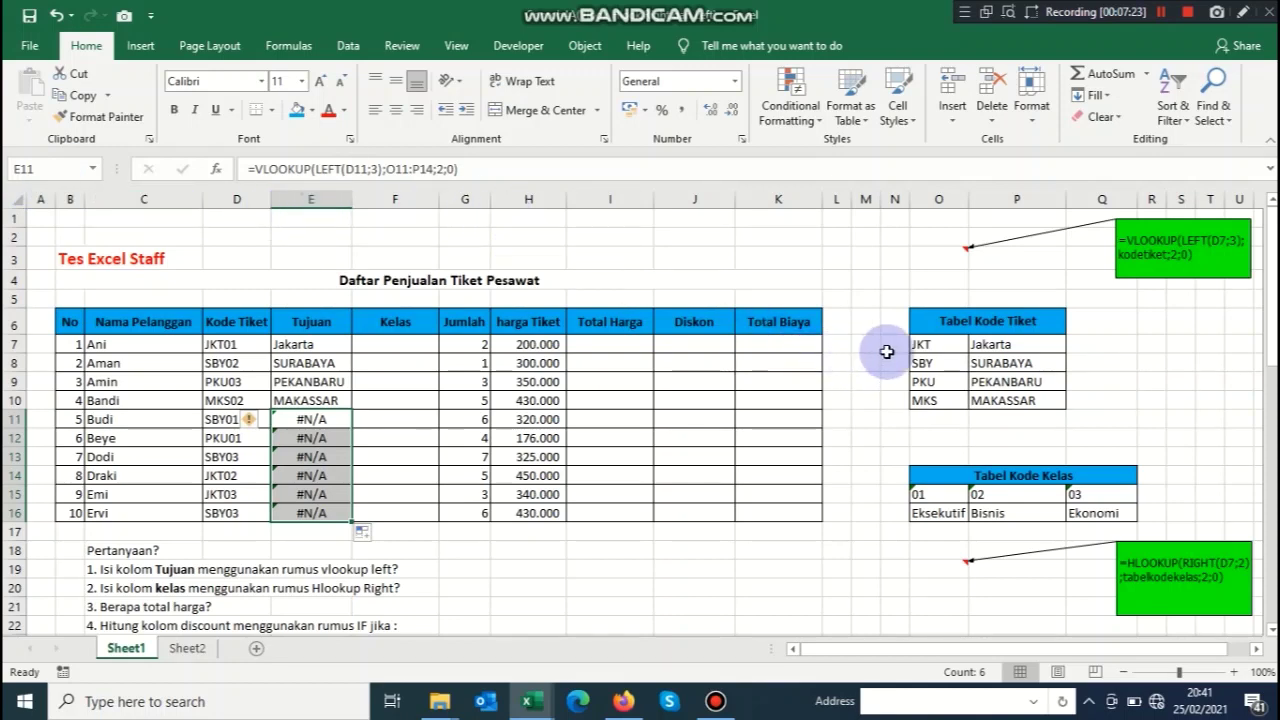
drag(914, 344, 1005, 402)
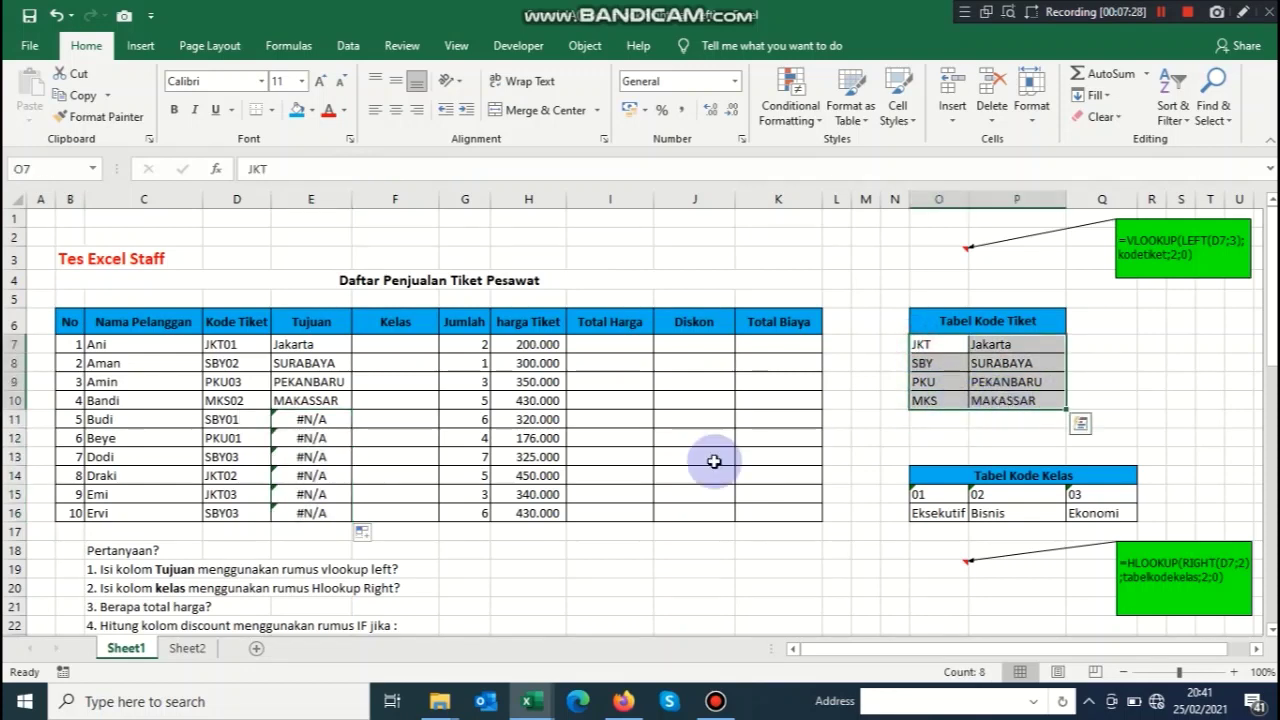
click(297, 417)
double_click(297, 417)
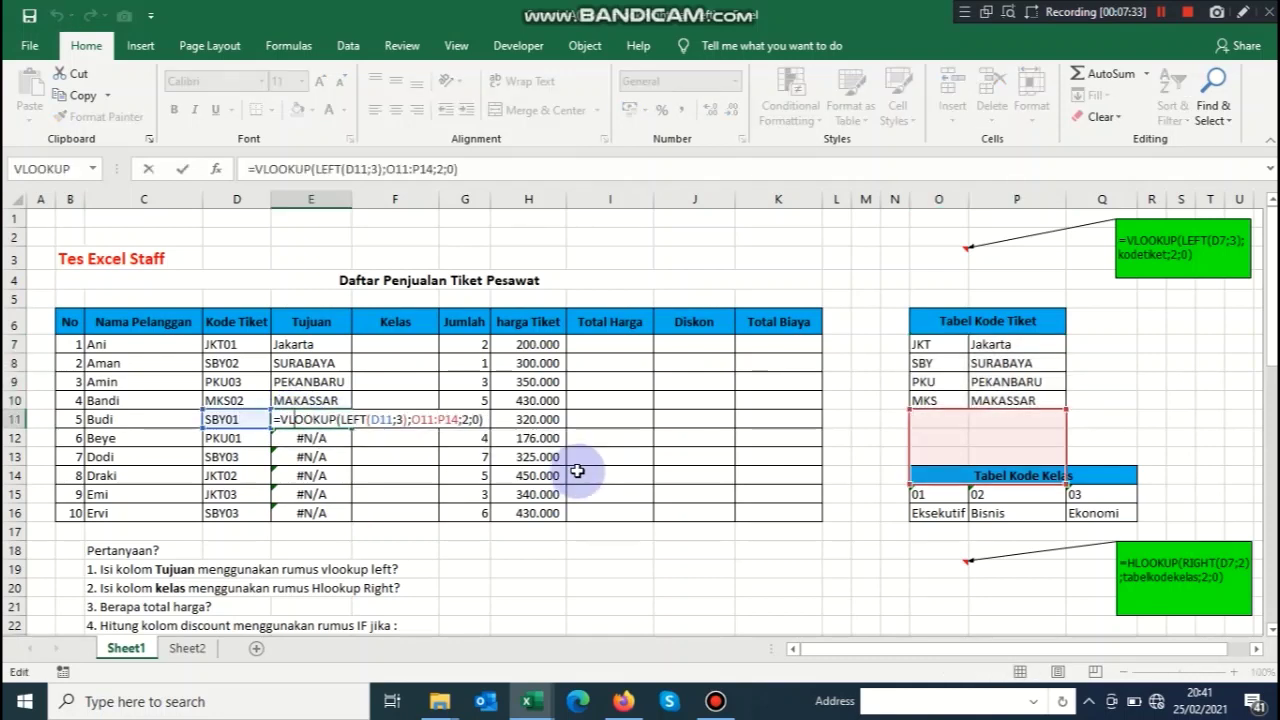
key(Return)
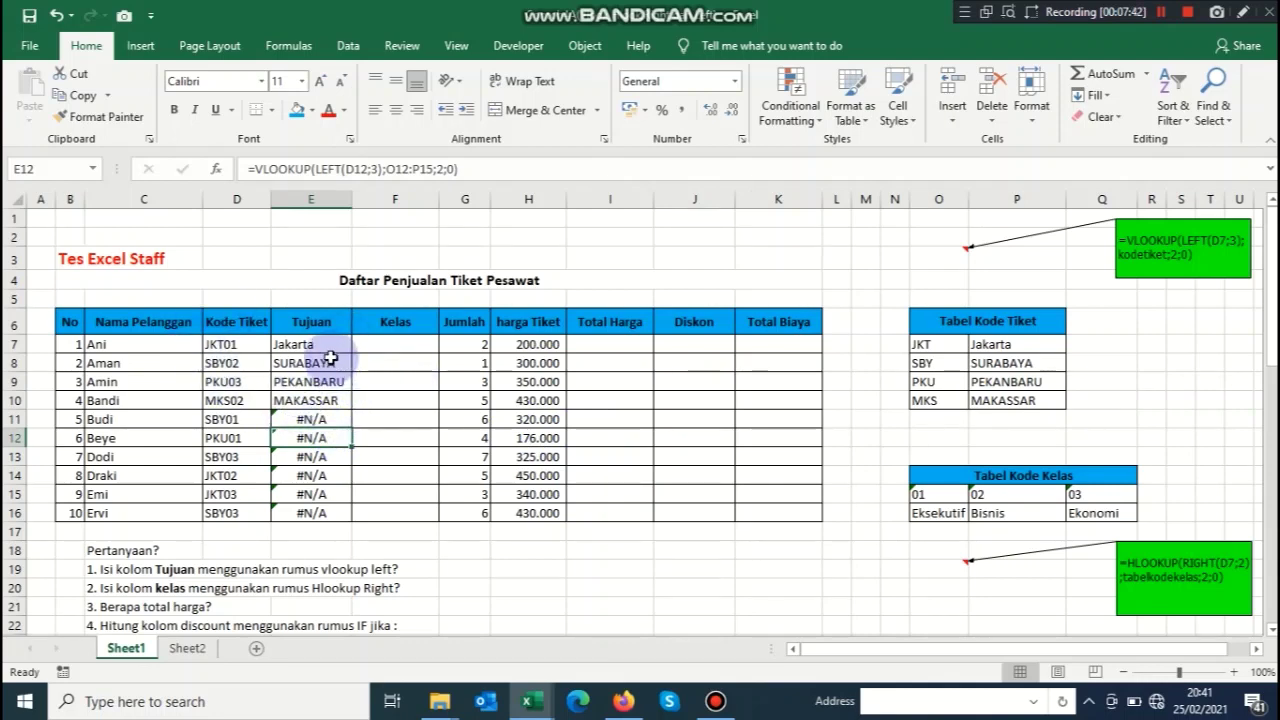
Inspect the lookup ranges used by the Tujuan formulas in E11 and E7 against Tabel Kode Tiket
double_click(300, 420)
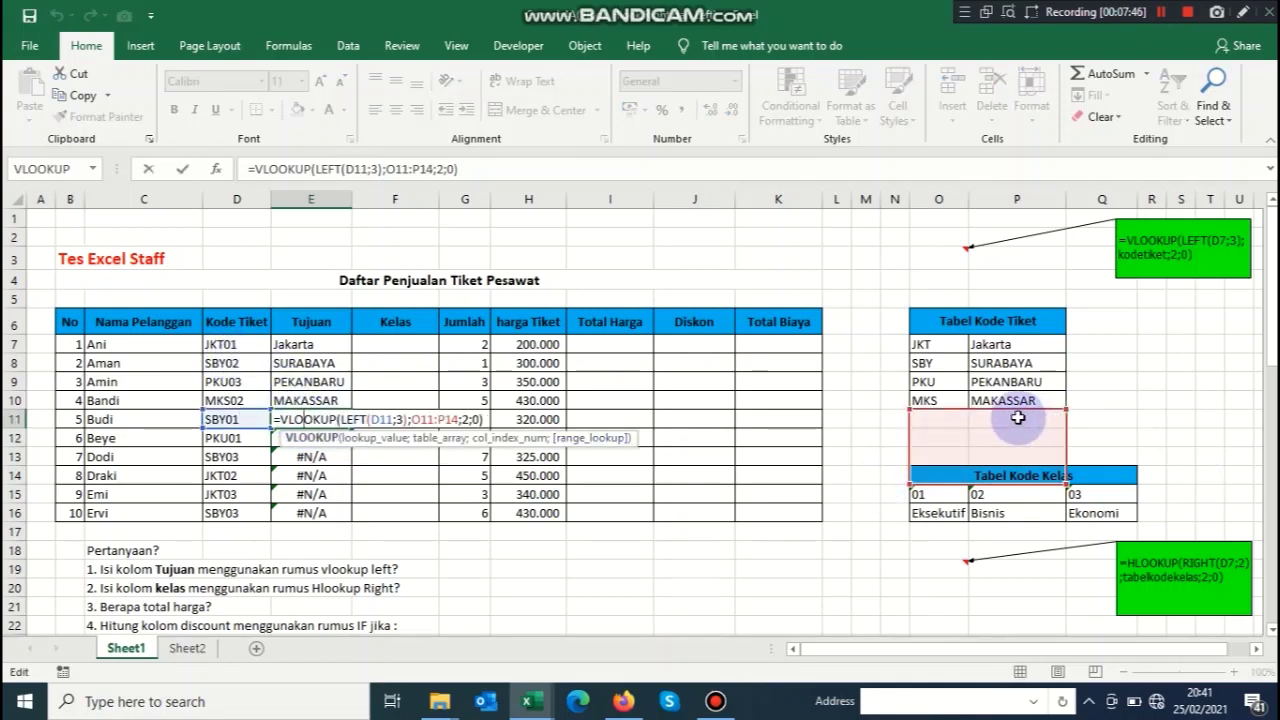
key(Return)
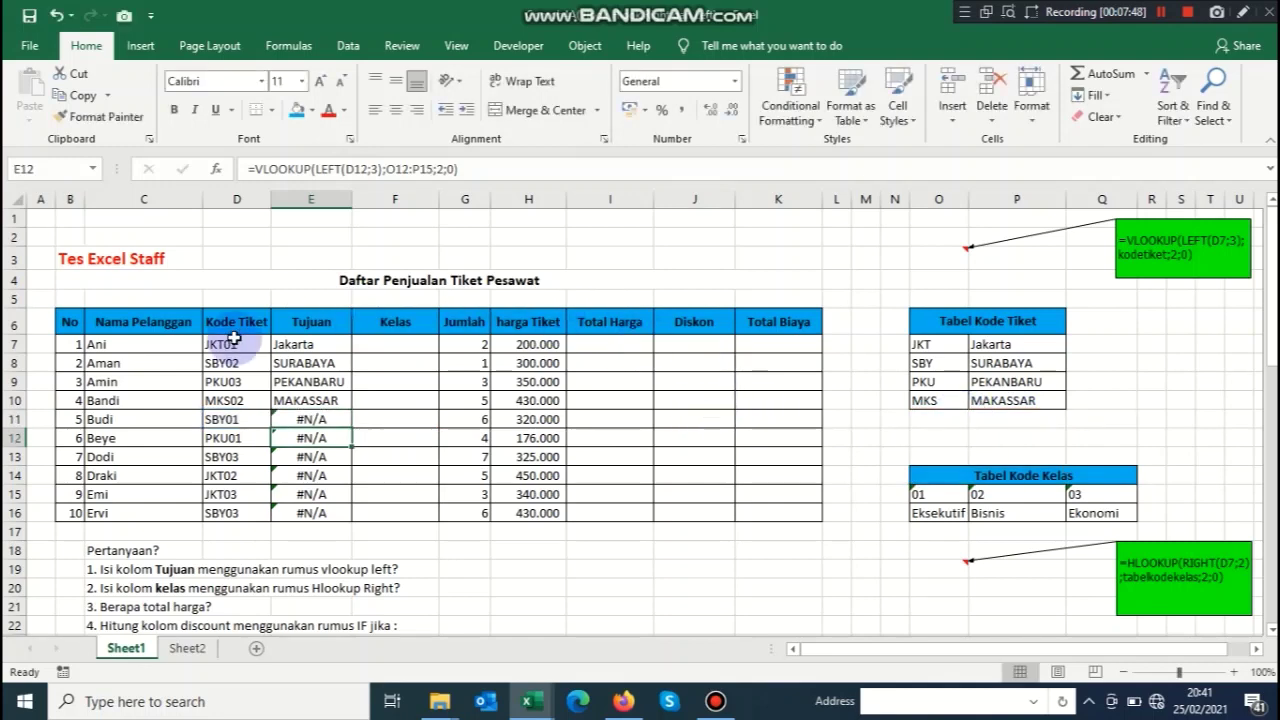
click(286, 345)
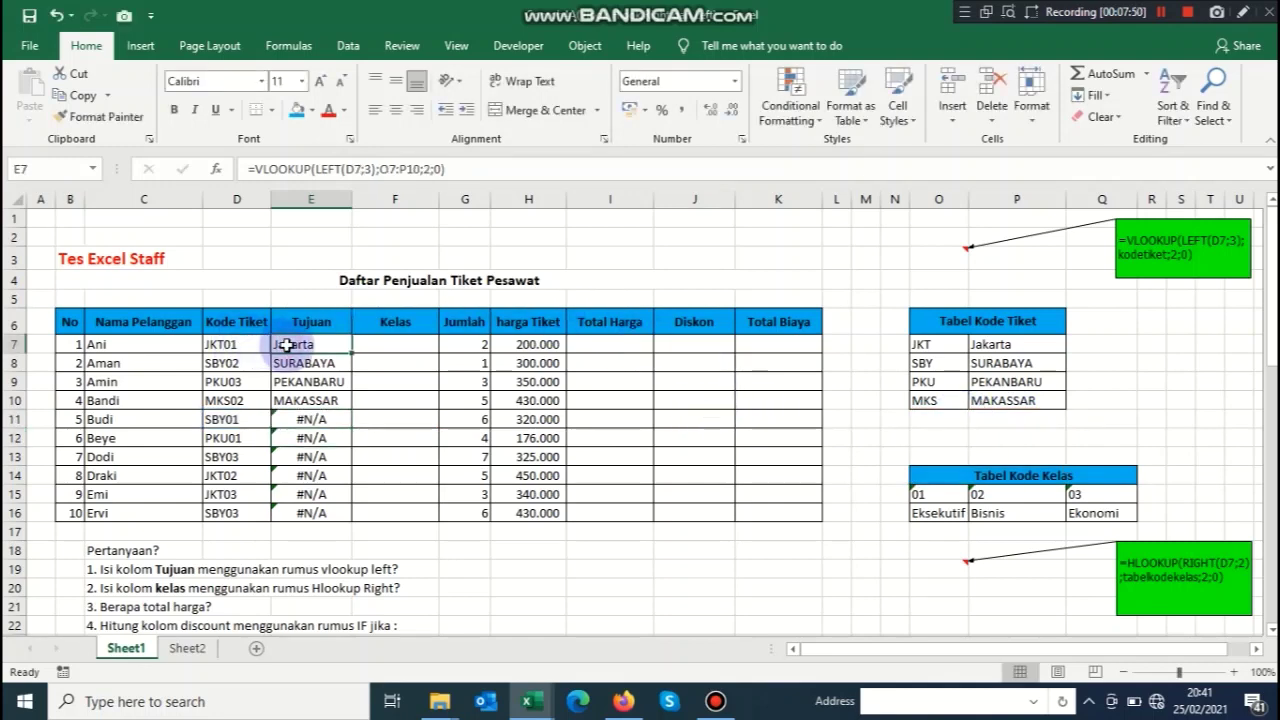
double_click(286, 345)
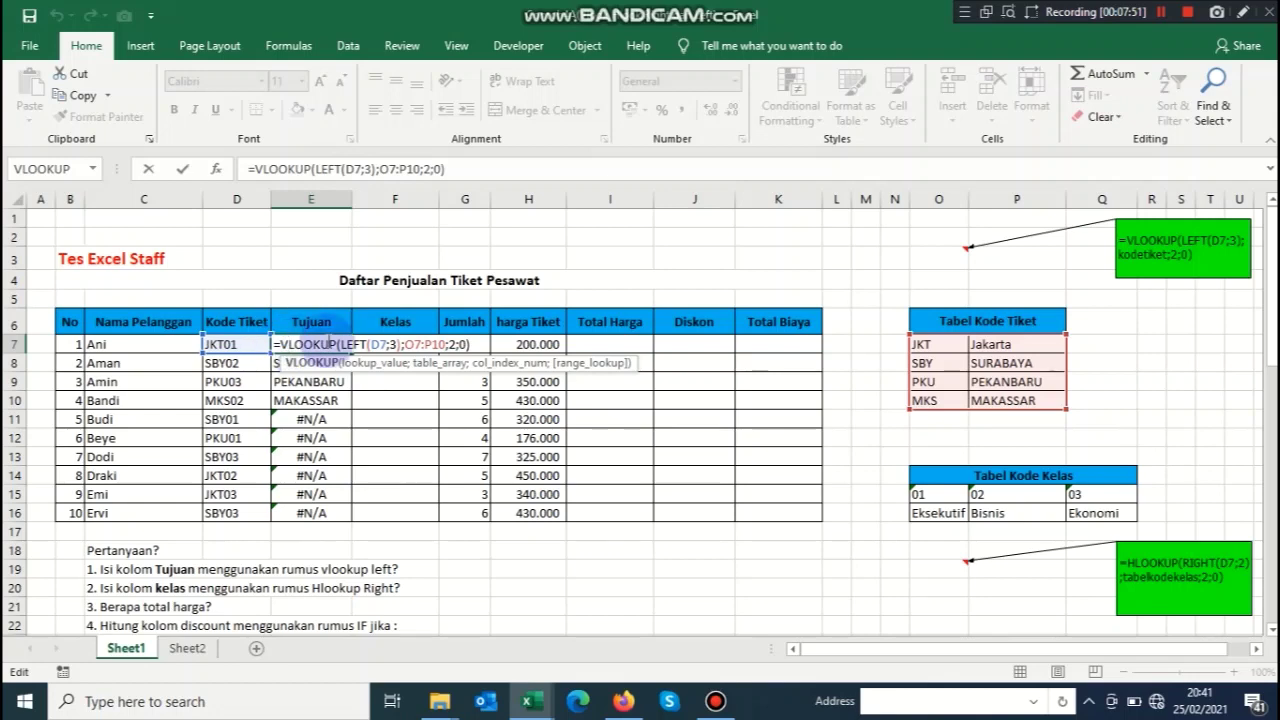
key(Return)
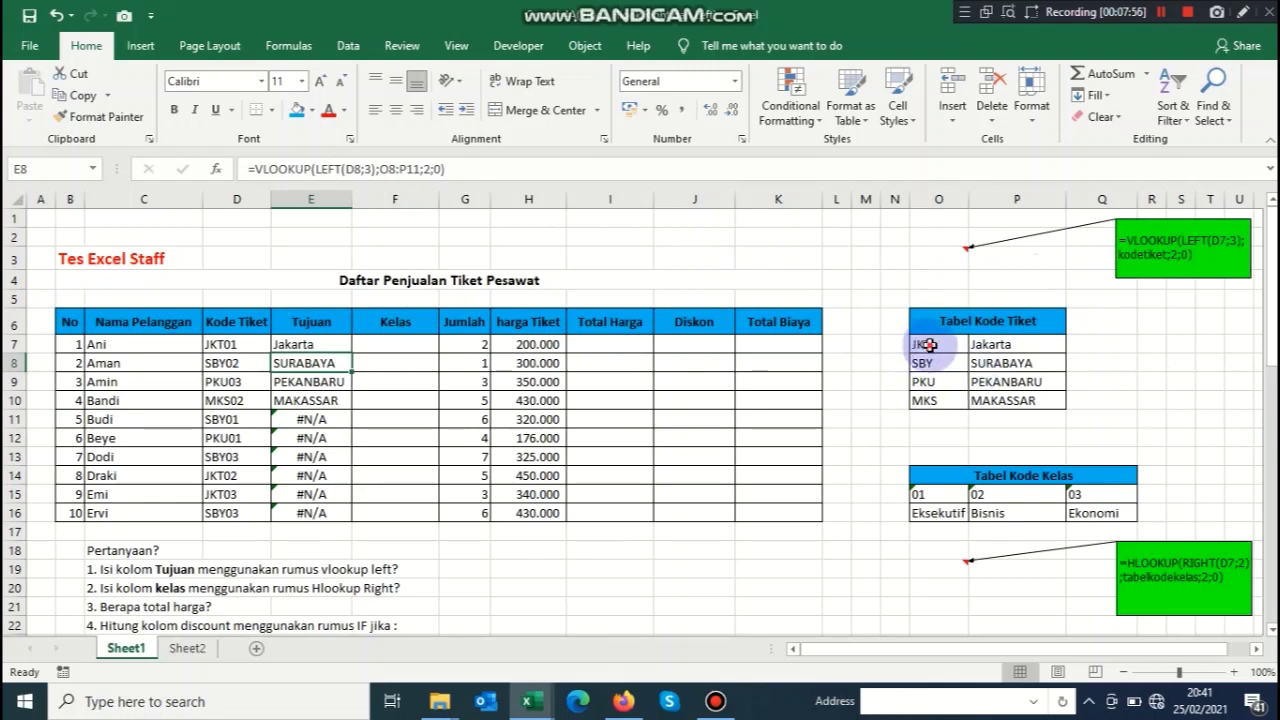
Name the Tabel Kode Tiket data range O7:P10 kodetiket and reselect it to check the name
drag(930, 345, 985, 401)
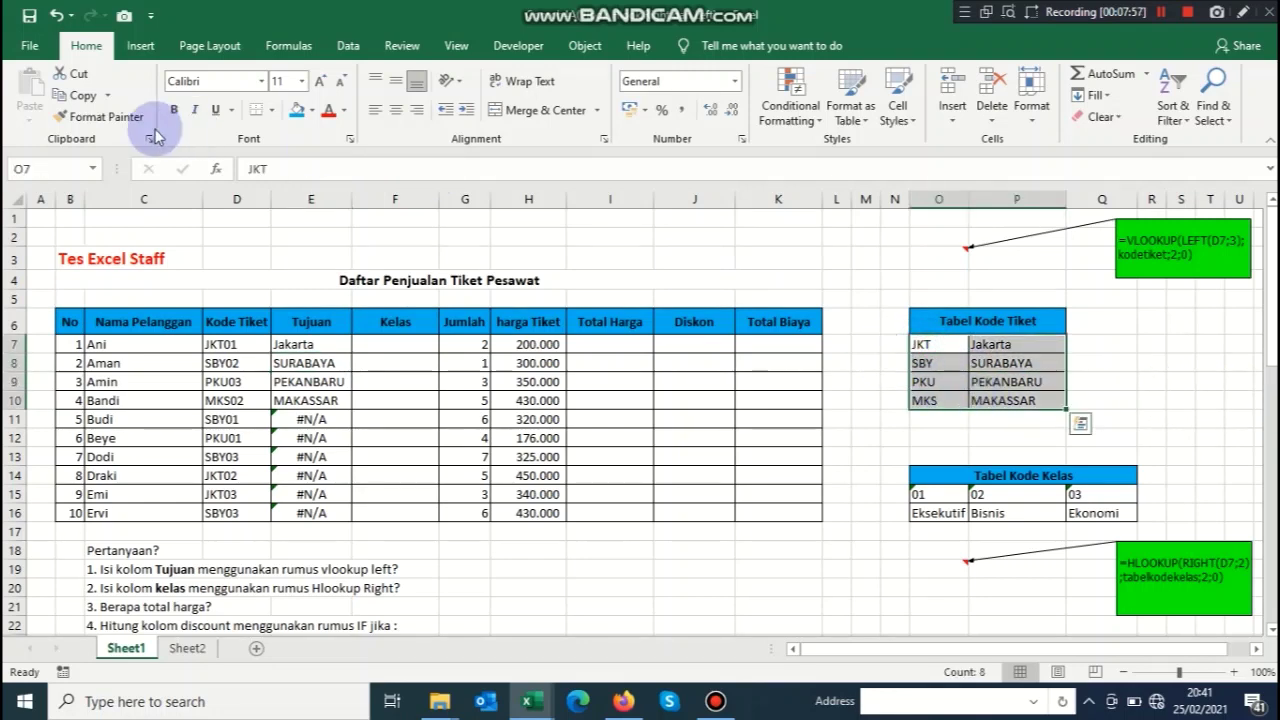
click(42, 162)
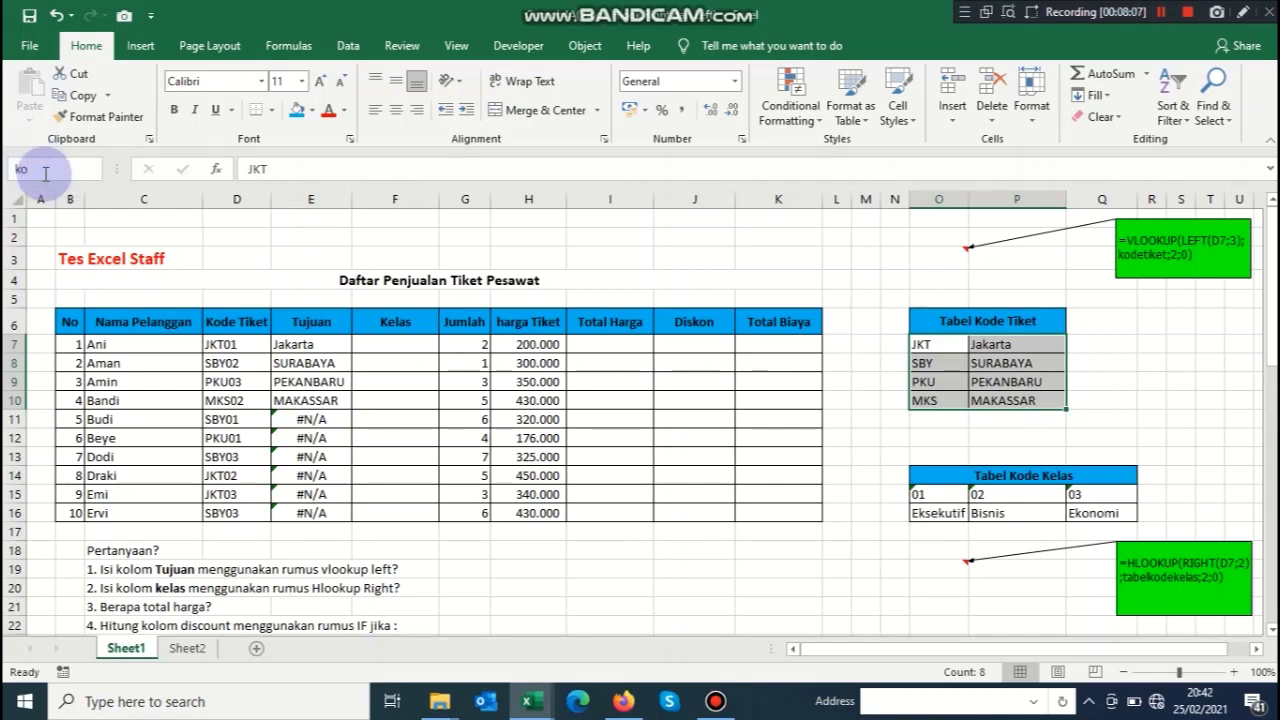
click(248, 256)
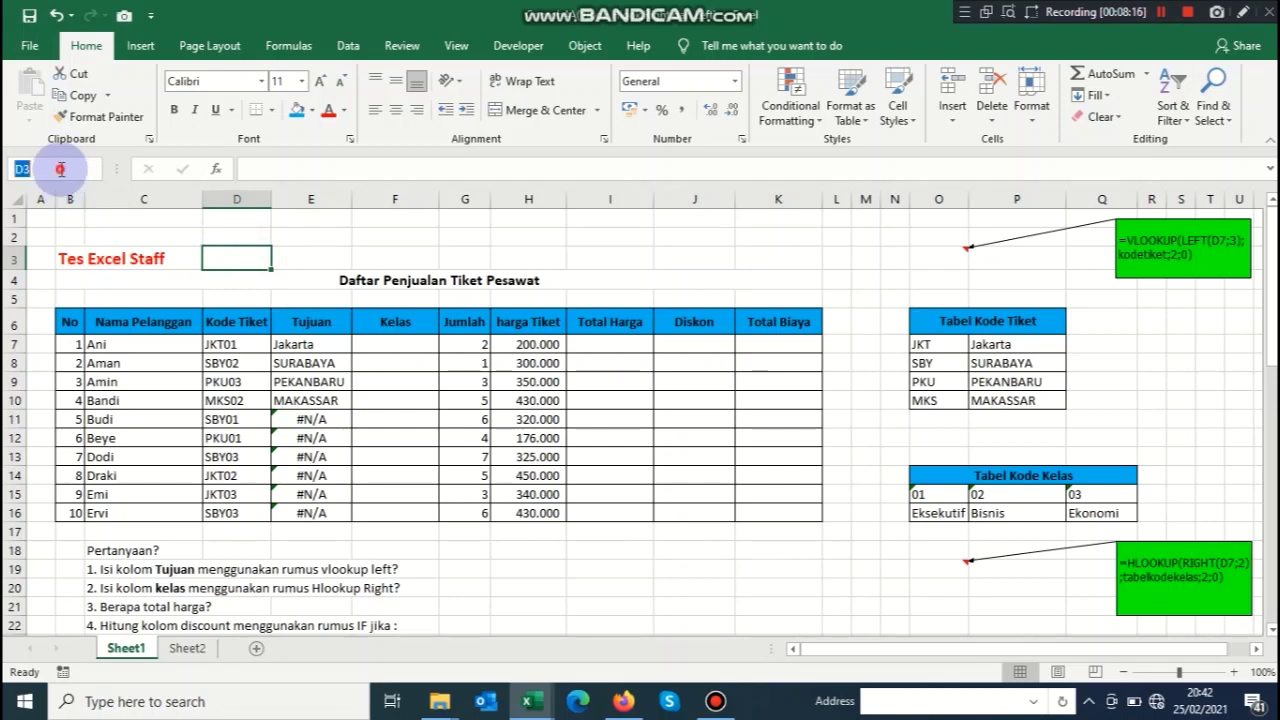
click(985, 363)
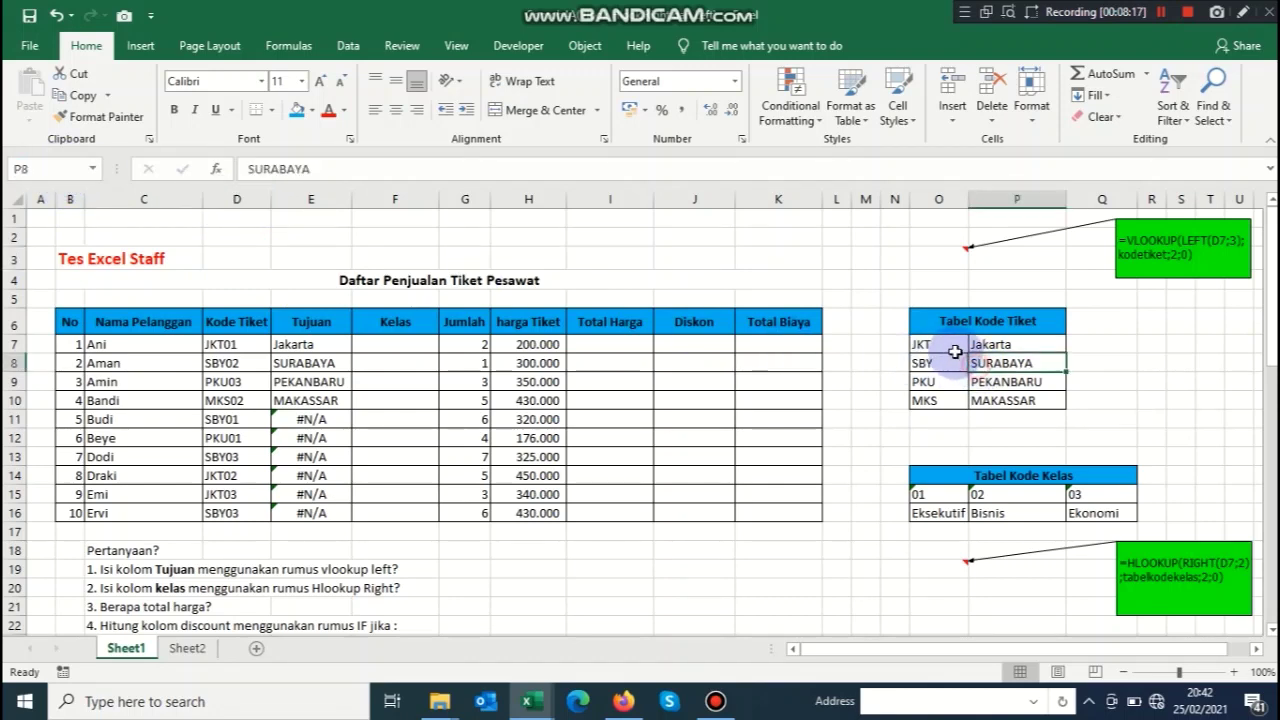
drag(948, 344, 999, 403)
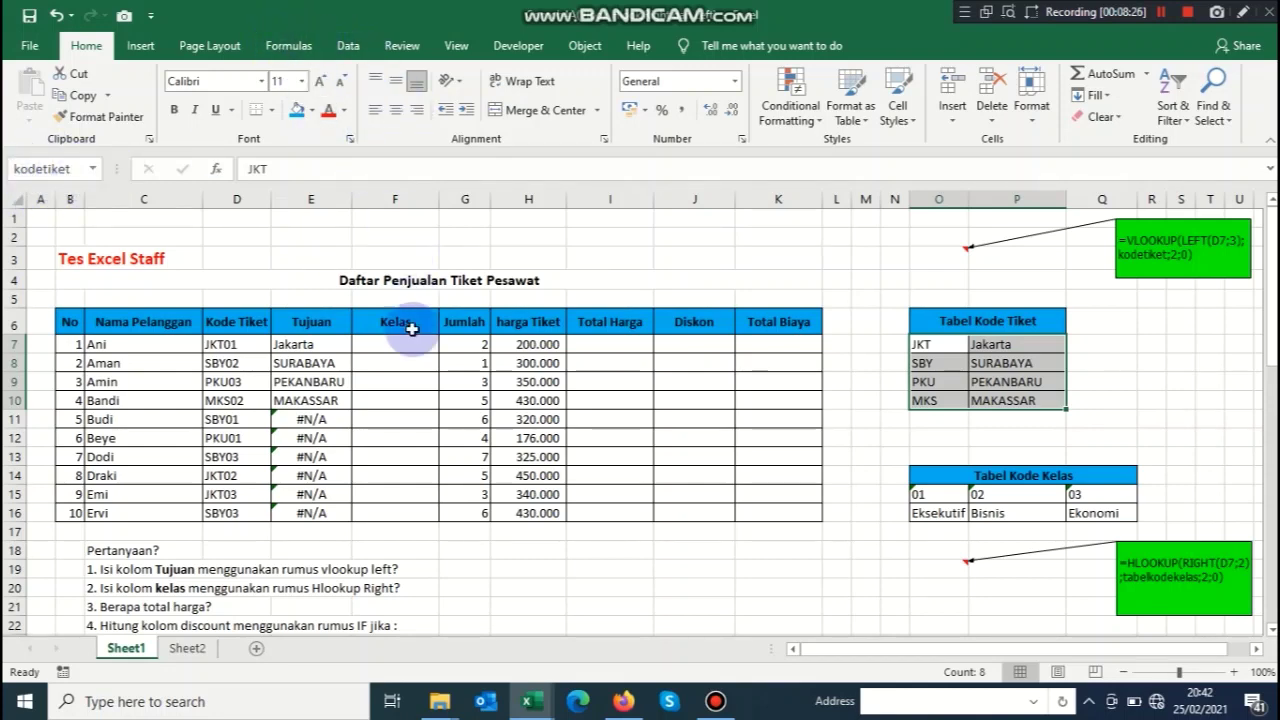
Replace the O7:P10 table range in the E7 VLOOKUP formula with kodetiket and copy the formula down to E16
click(302, 346)
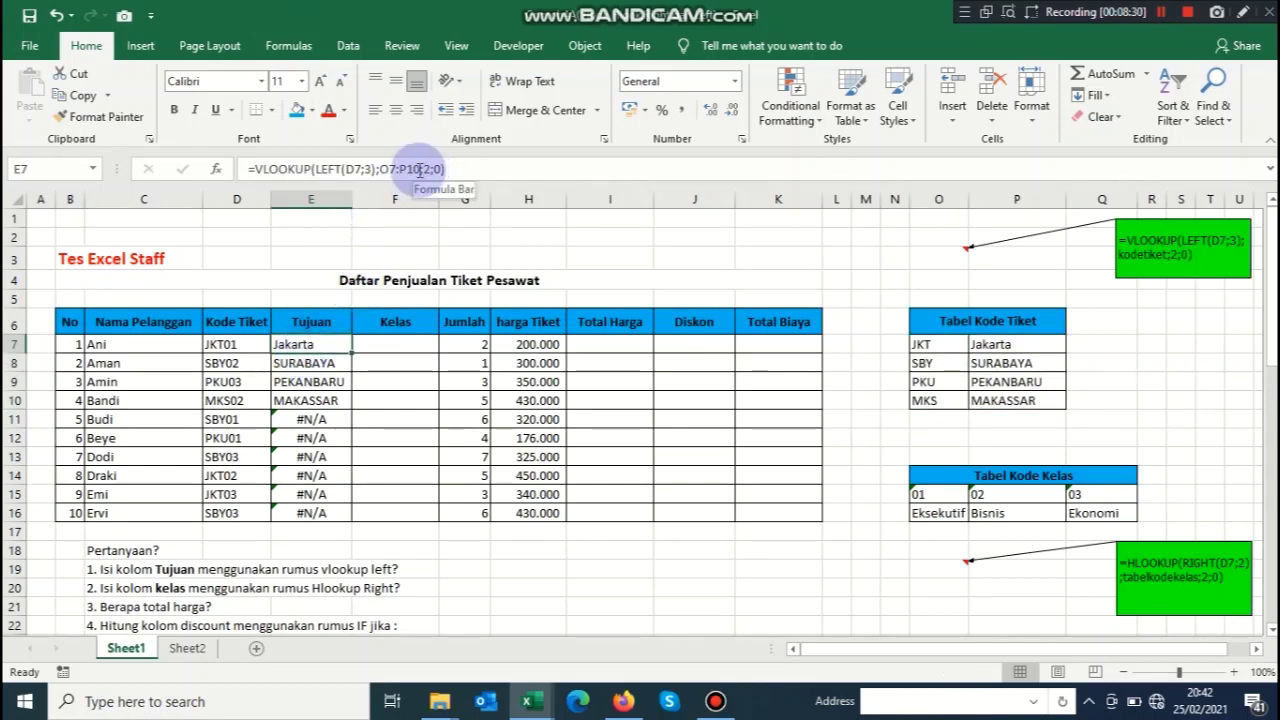
click(420, 170)
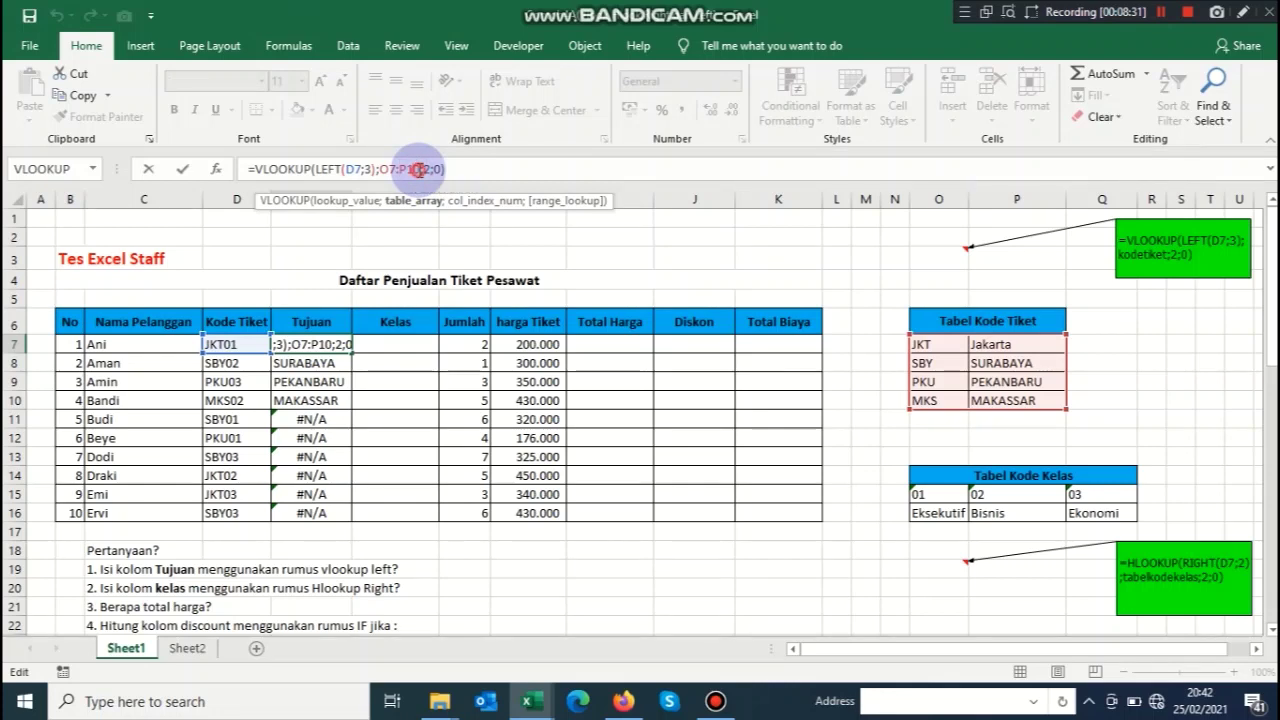
key(BackSpace)
key(BackSpace)
key(BackSpace)
key(BackSpace)
key(BackSpace)
key(BackSpace)
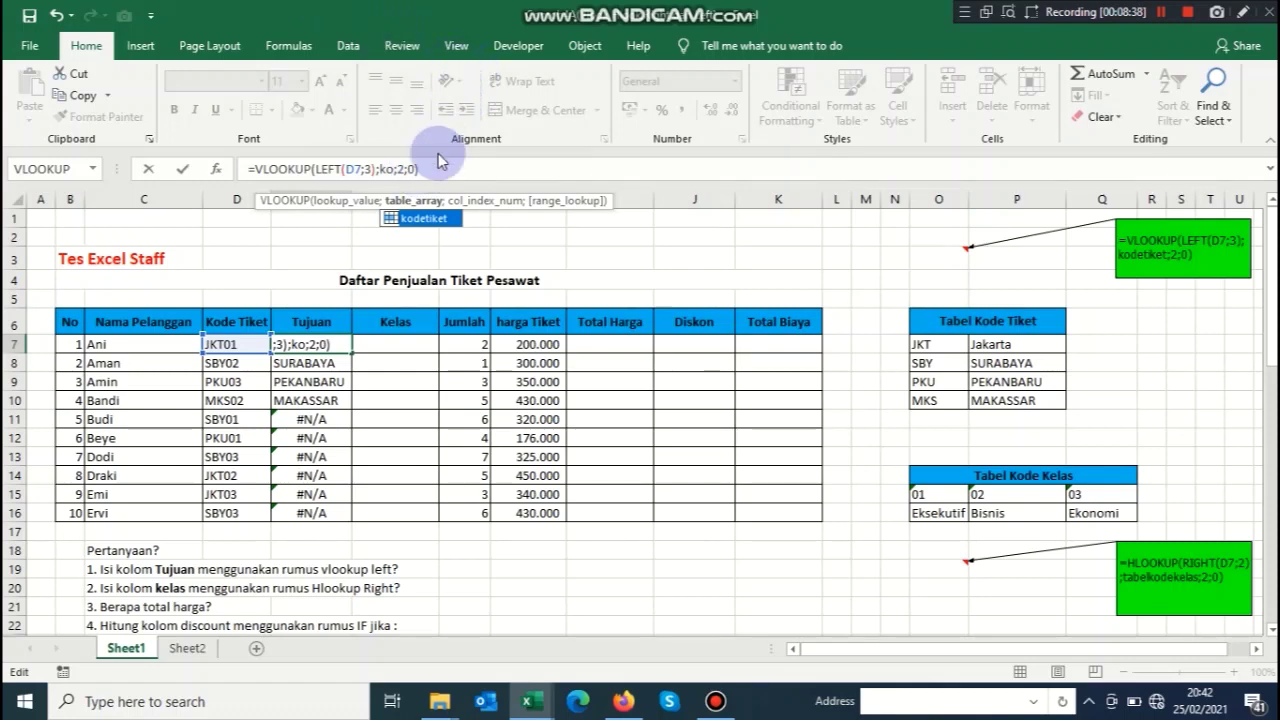
double_click(424, 220)
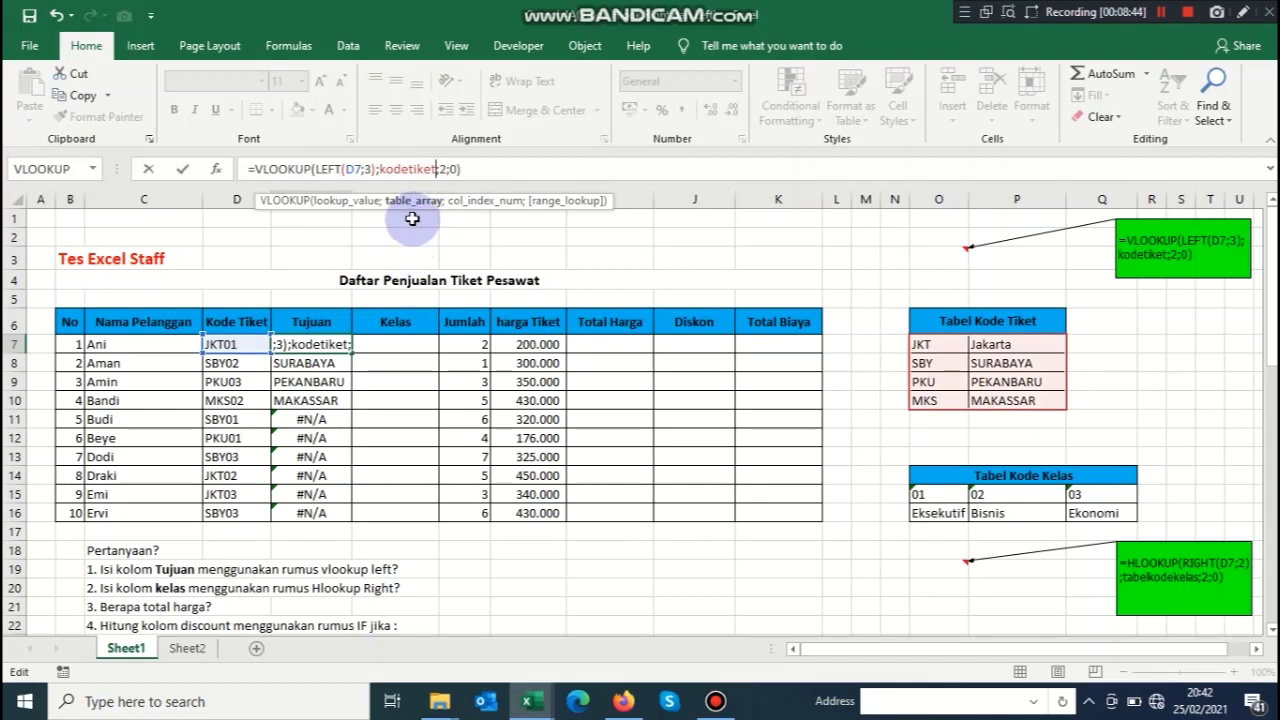
key(Return)
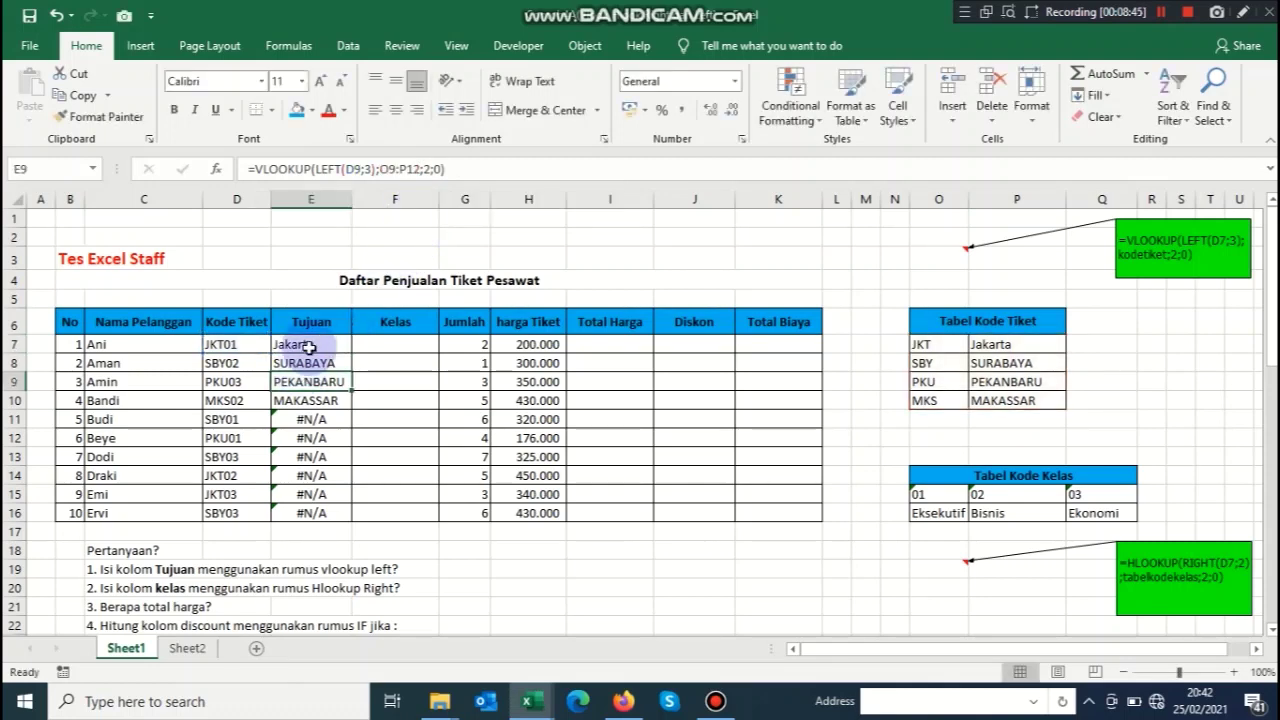
click(313, 343)
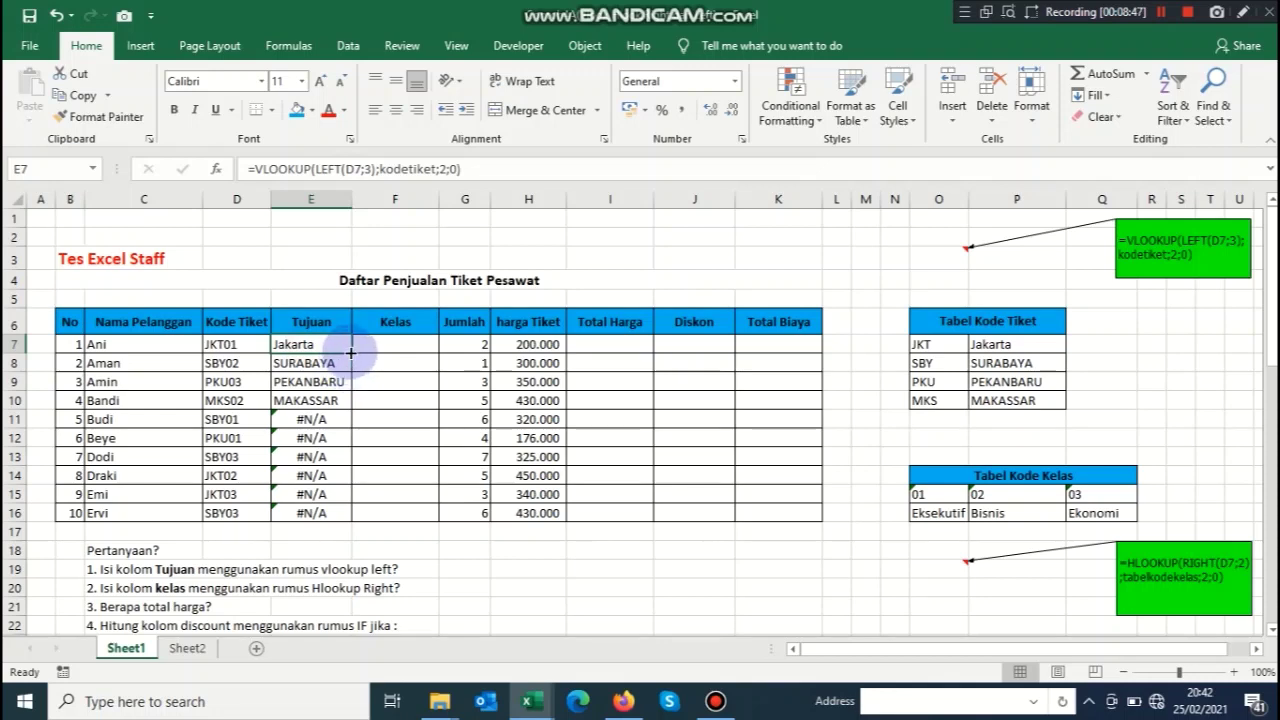
drag(351, 353, 347, 514)
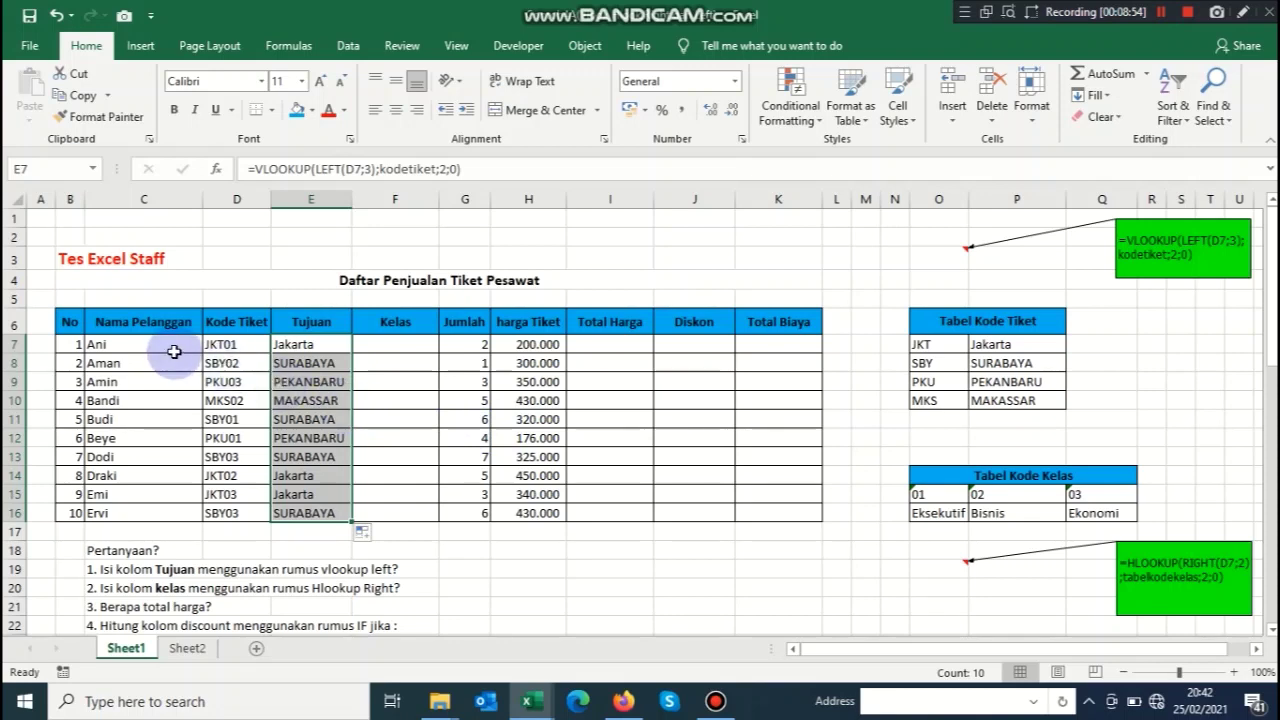
Check each Tujuan result in E7:E16 against the ticket code in the same row
click(236, 346)
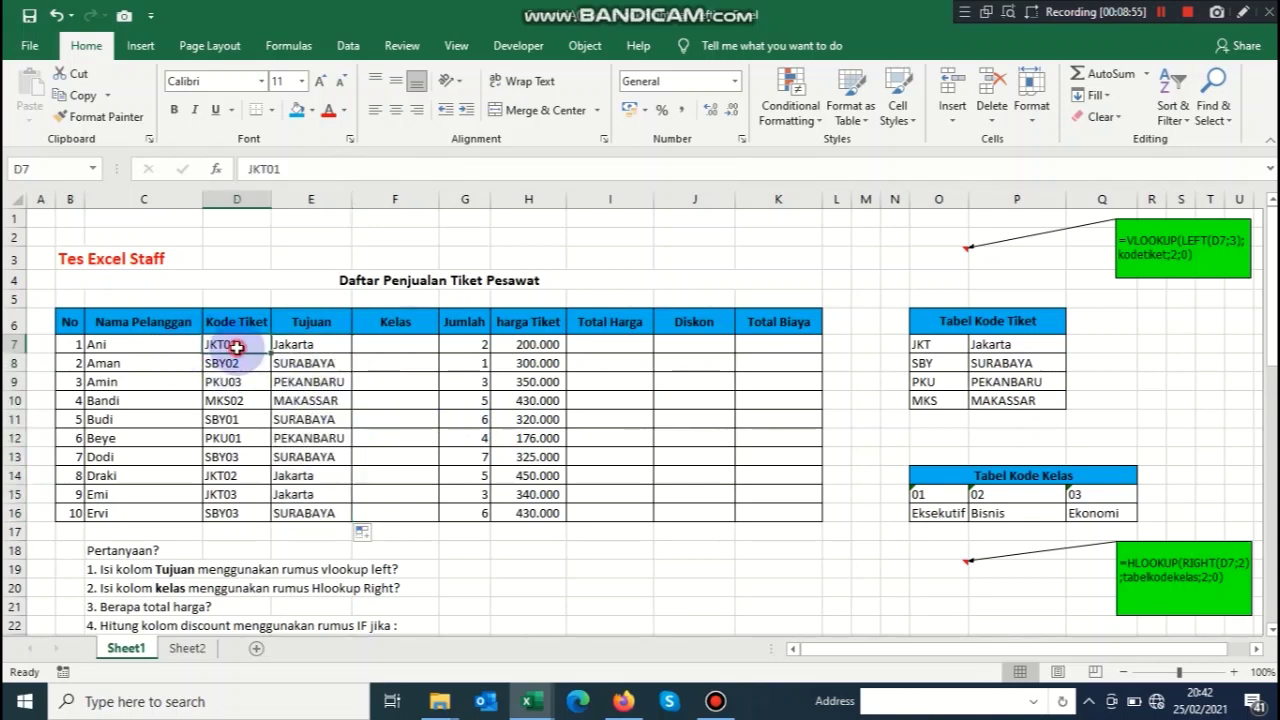
click(303, 348)
click(226, 348)
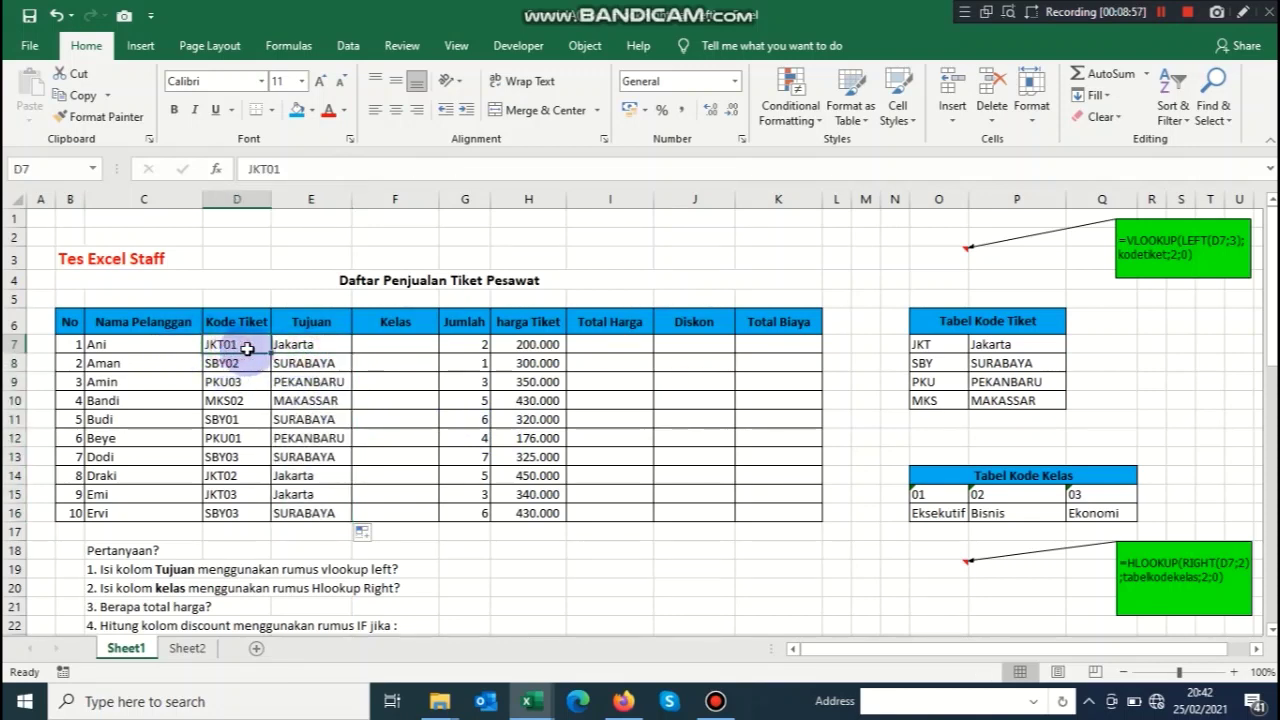
click(328, 348)
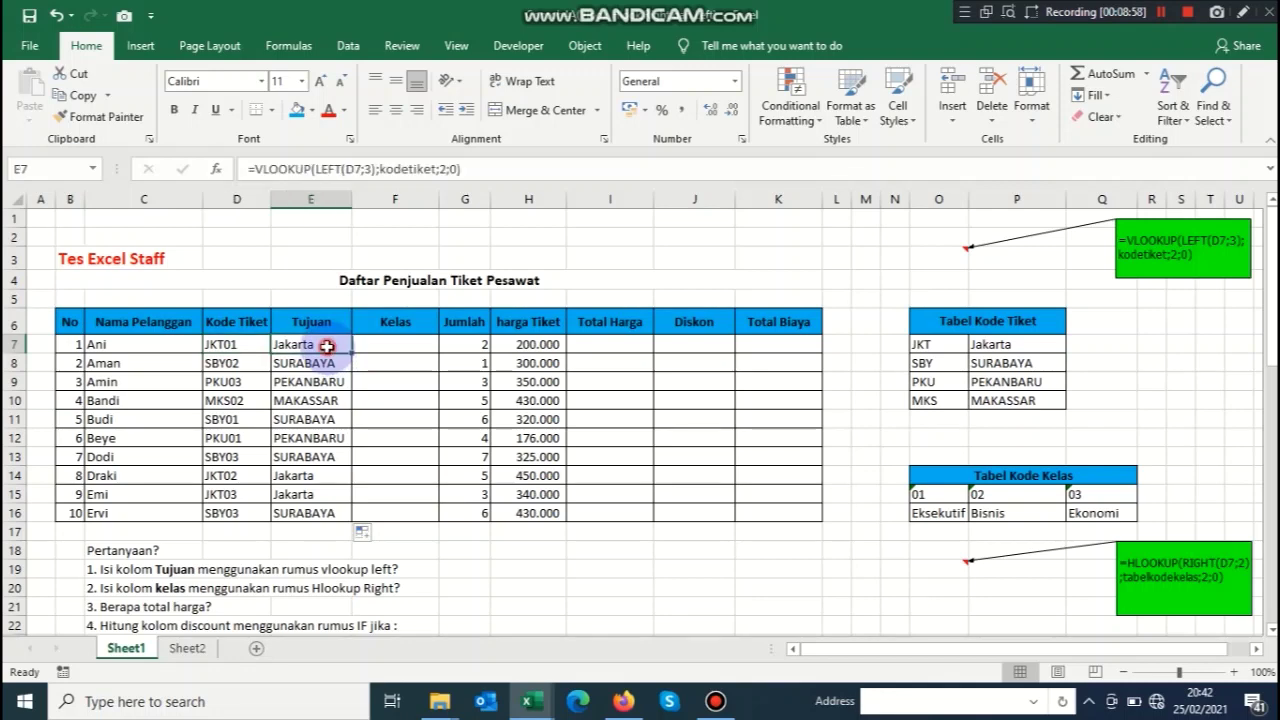
click(232, 364)
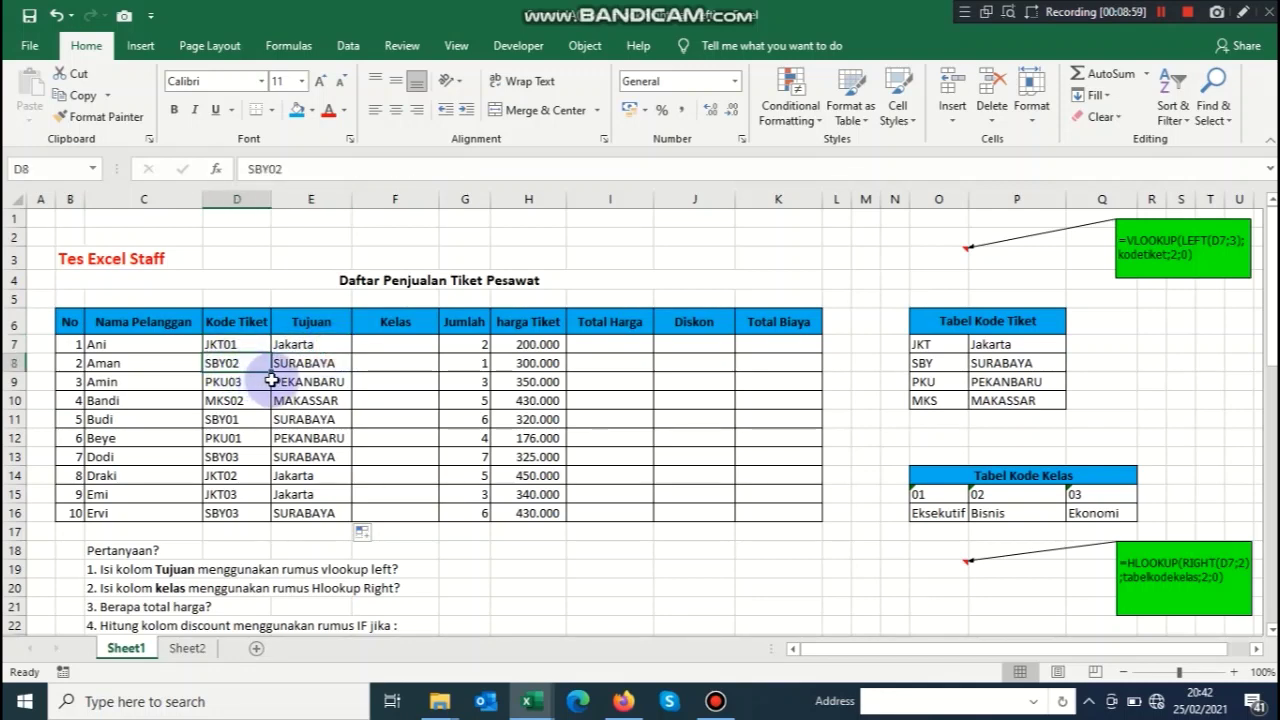
click(312, 361)
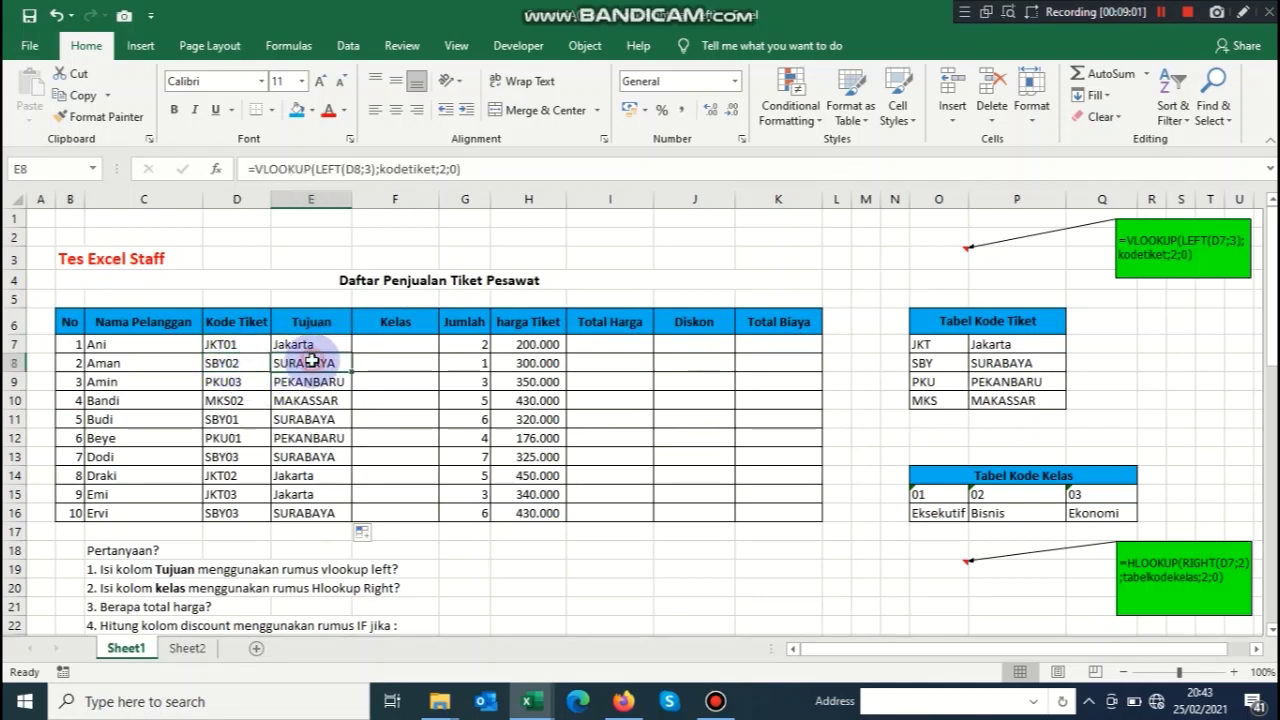
click(241, 385)
click(313, 389)
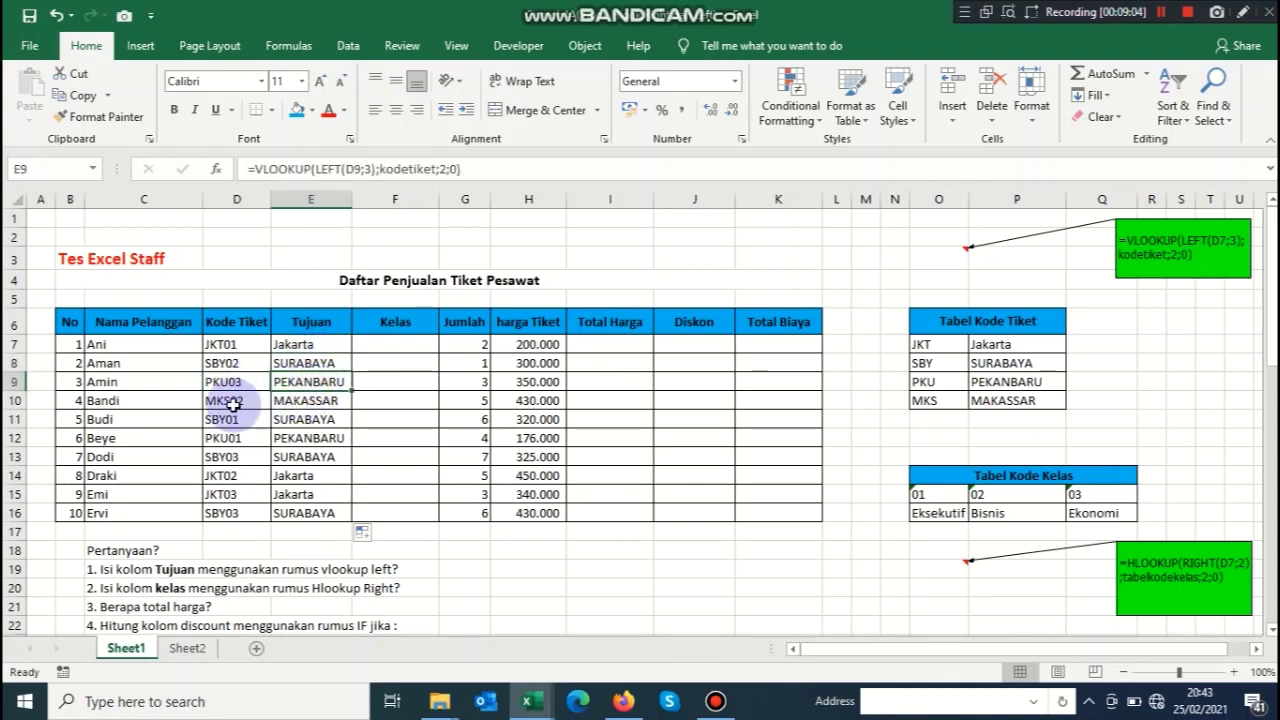
click(233, 404)
click(300, 405)
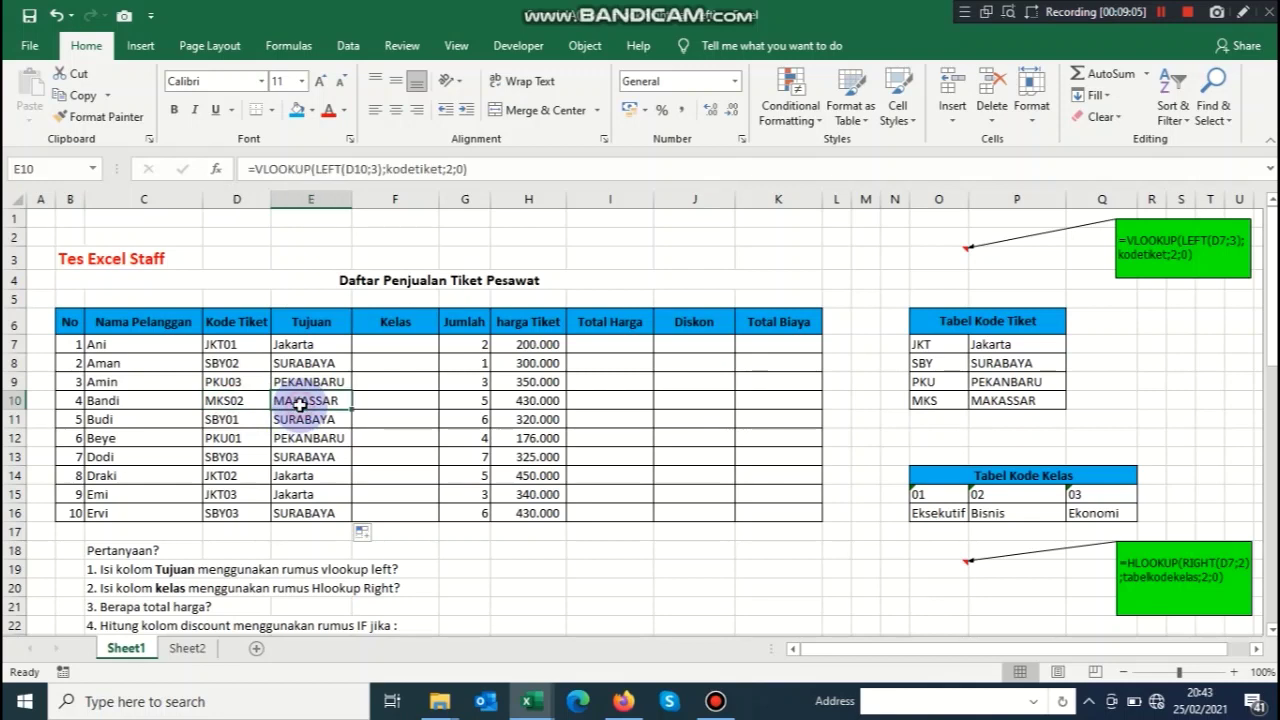
click(233, 425)
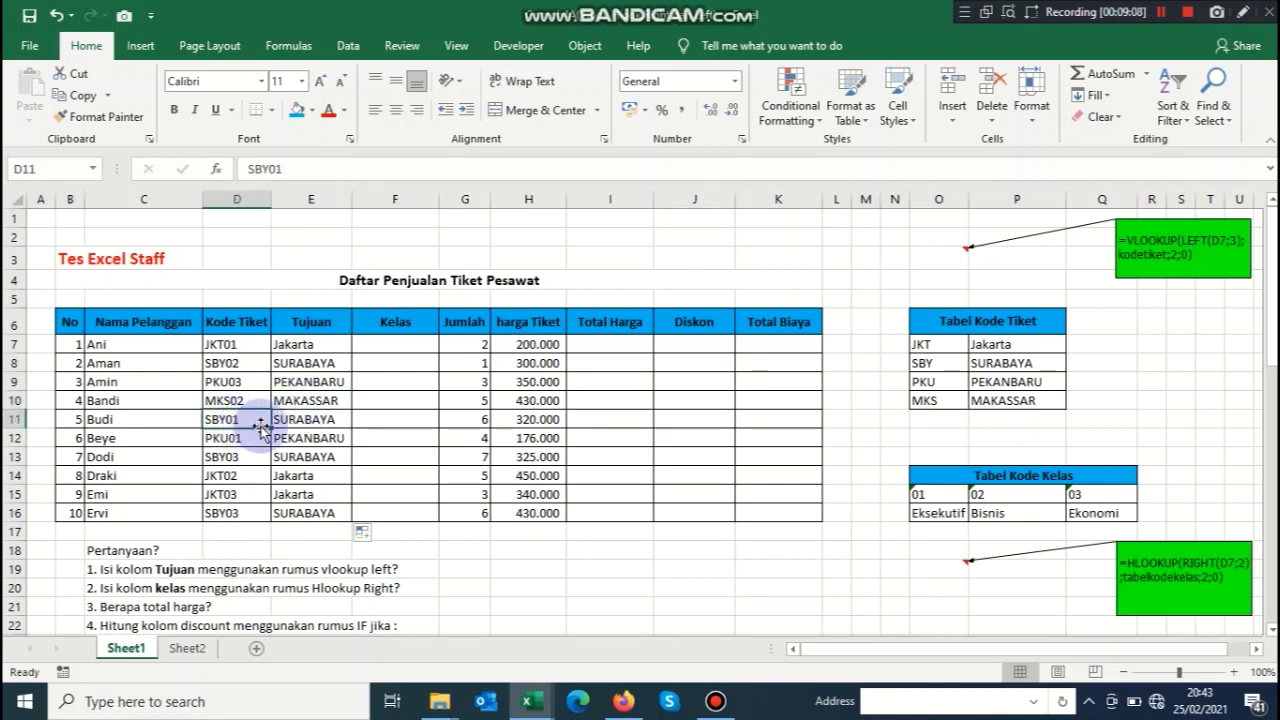
click(286, 425)
click(252, 438)
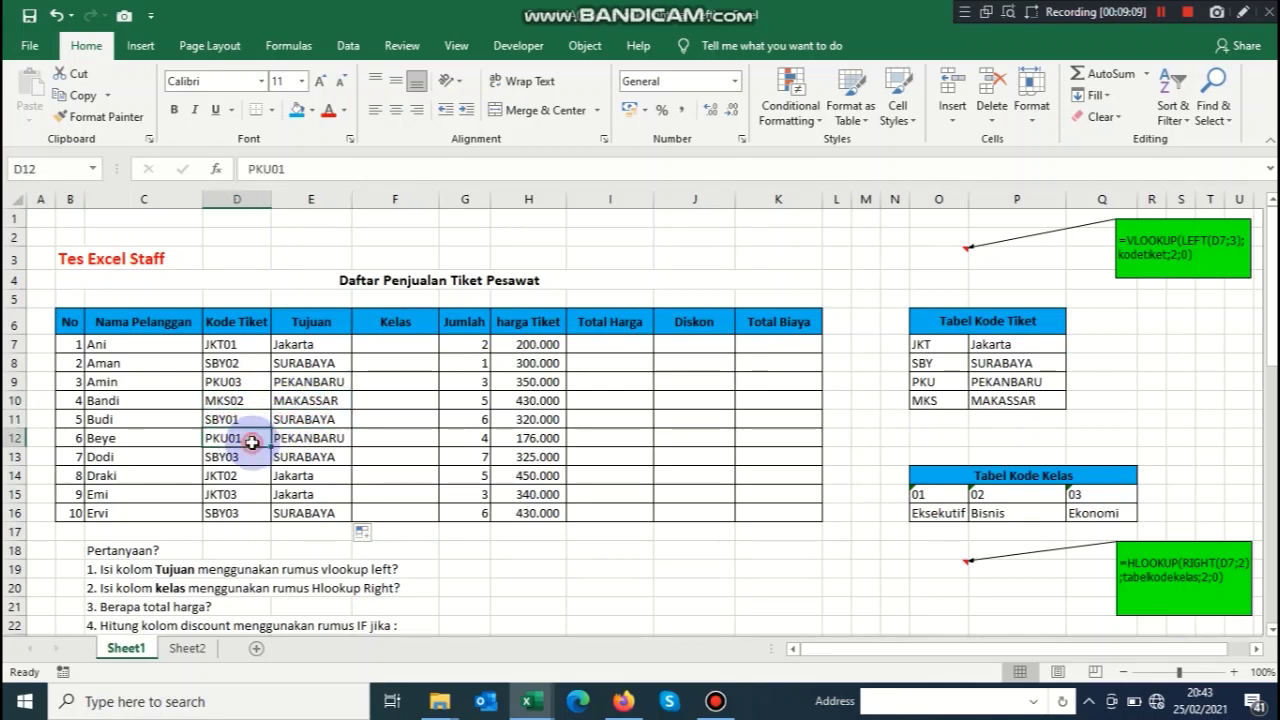
click(280, 438)
click(240, 457)
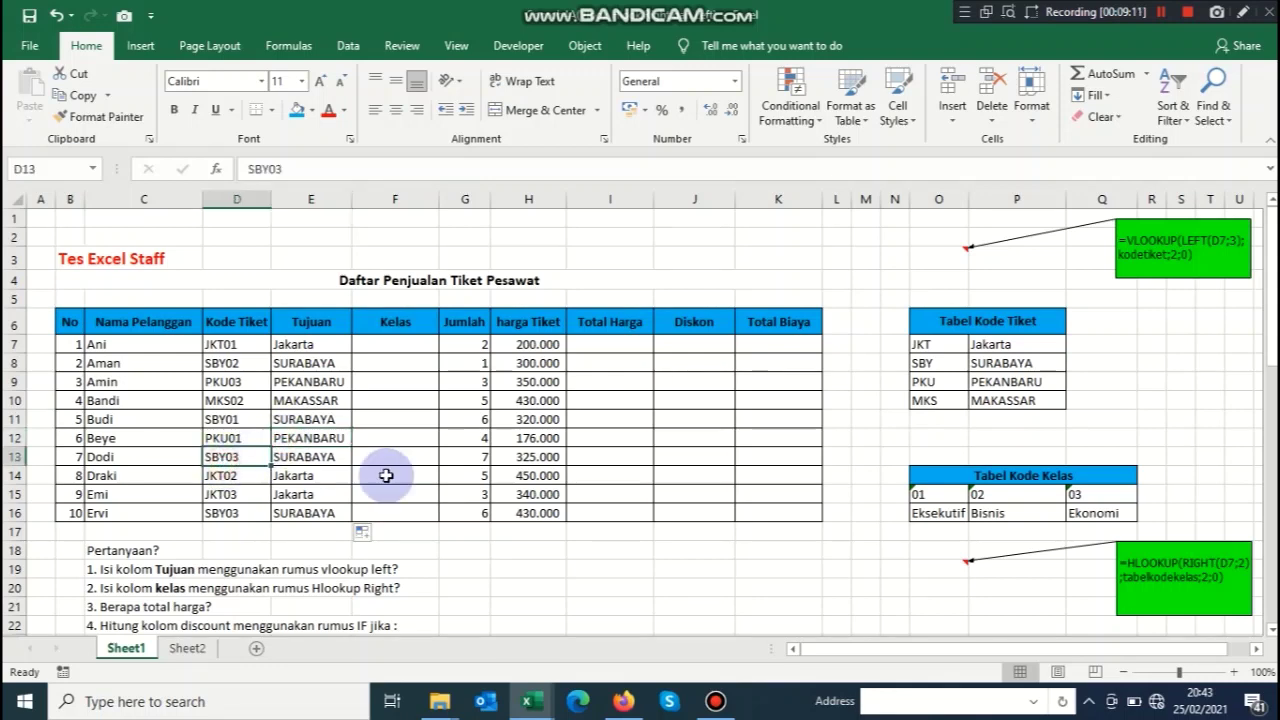
click(300, 460)
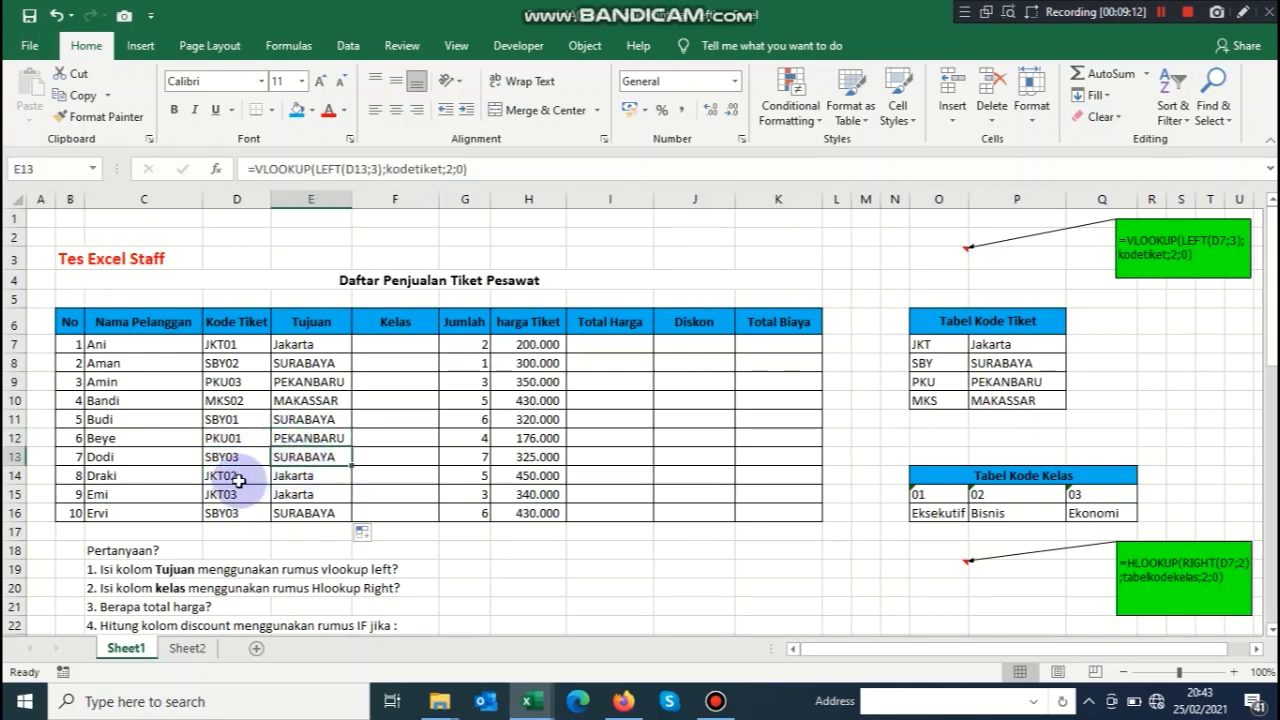
click(240, 481)
click(290, 477)
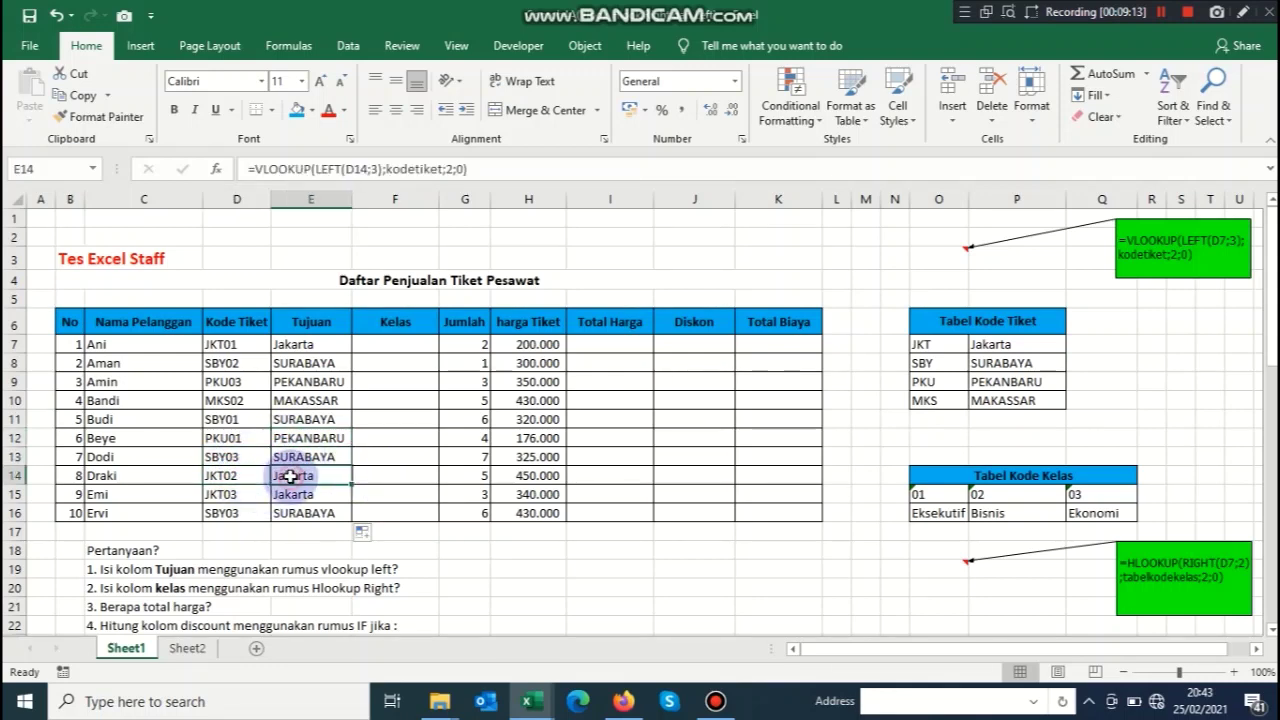
click(219, 500)
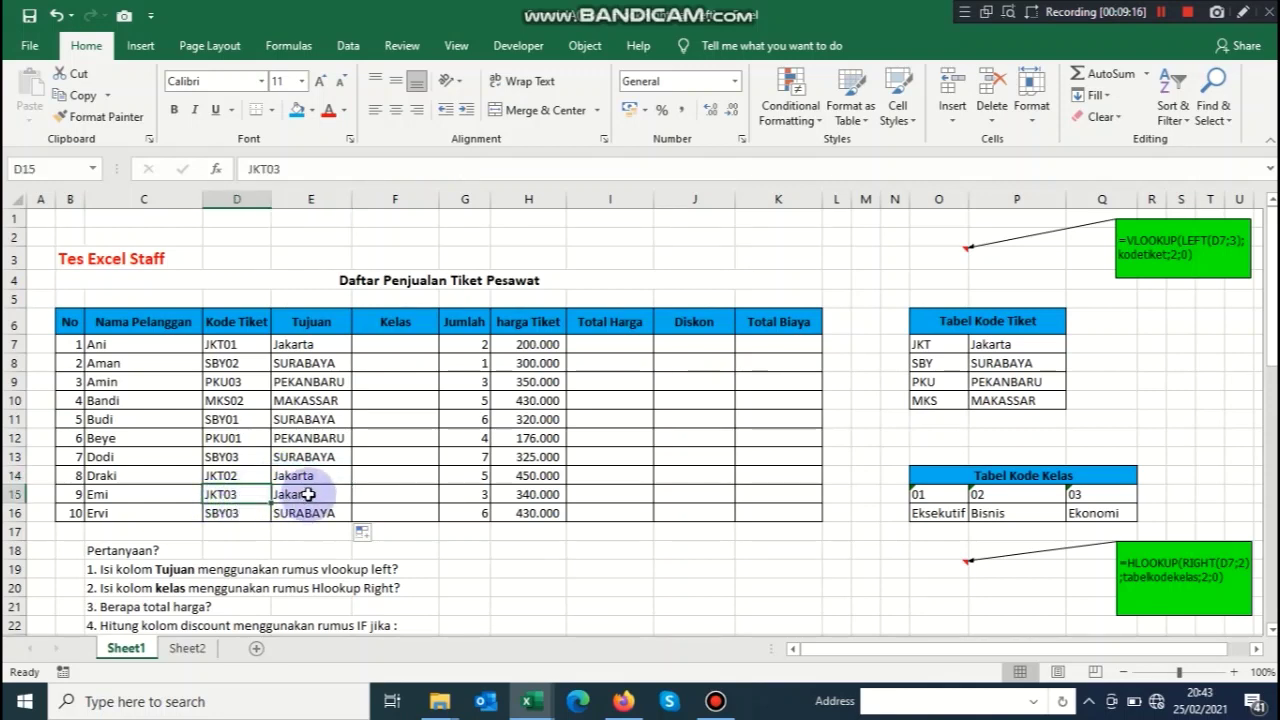
click(308, 494)
click(238, 516)
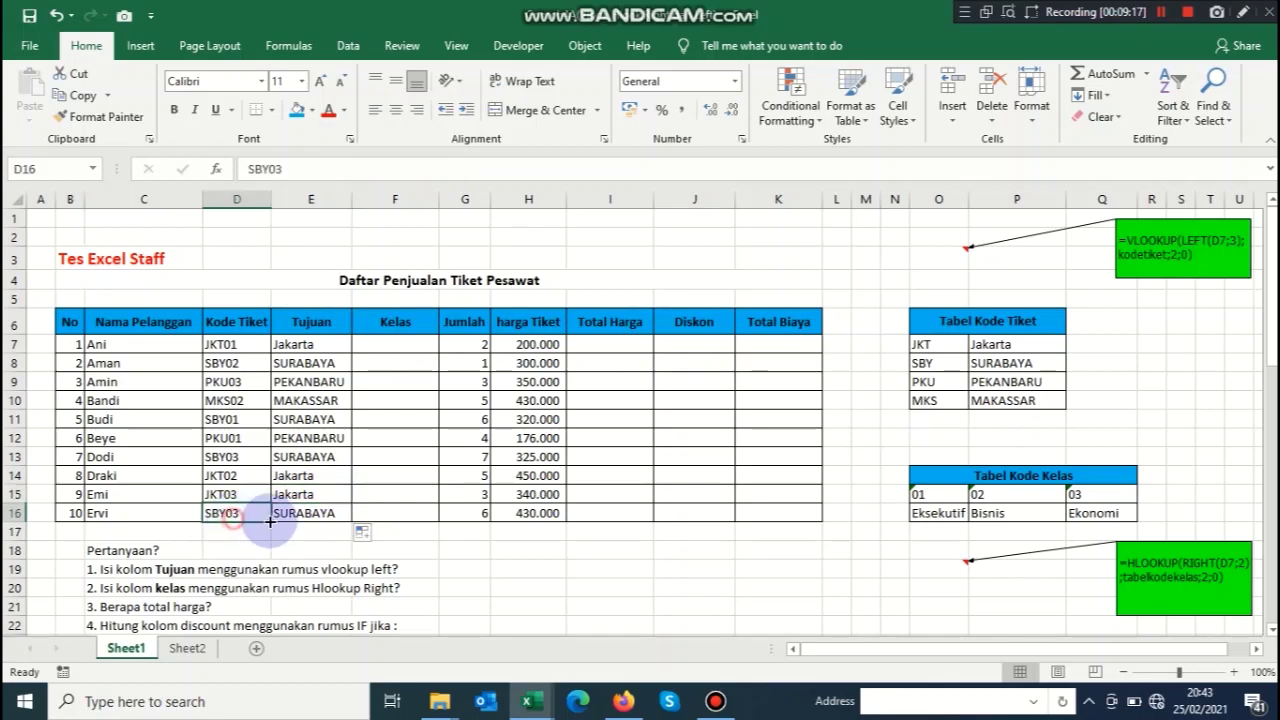
click(290, 515)
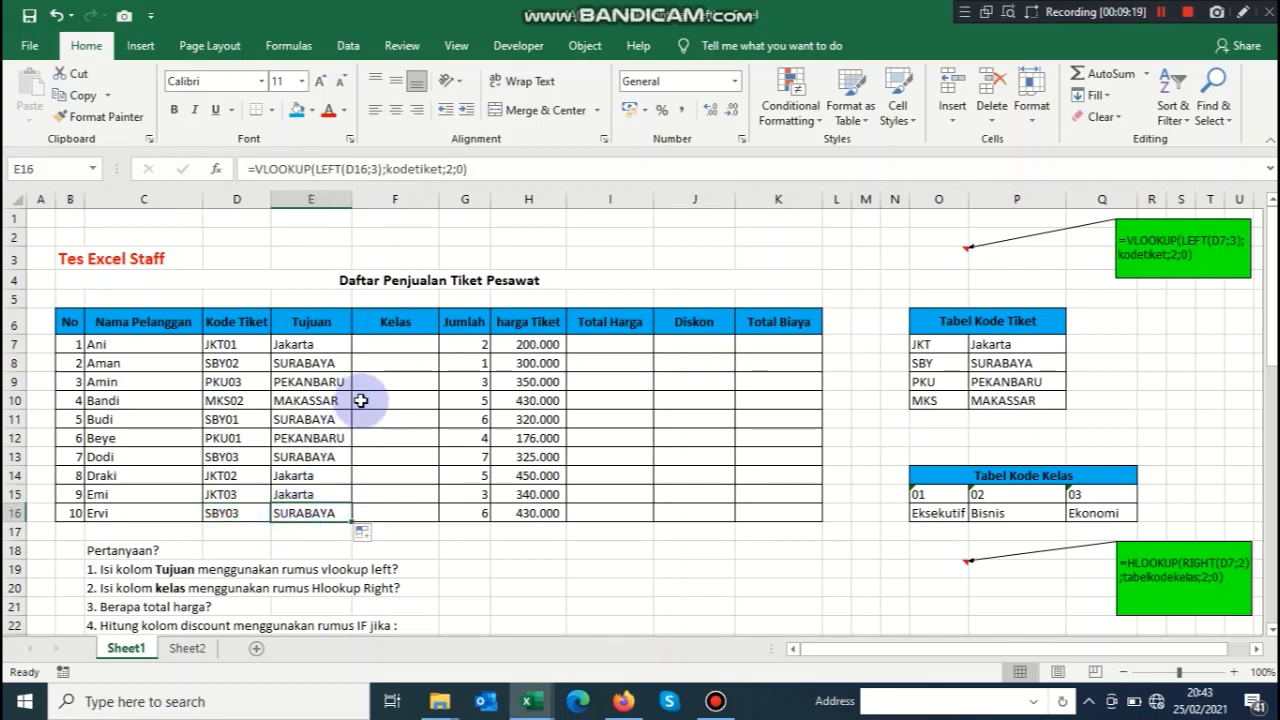
scroll(363, 376, down, 3)
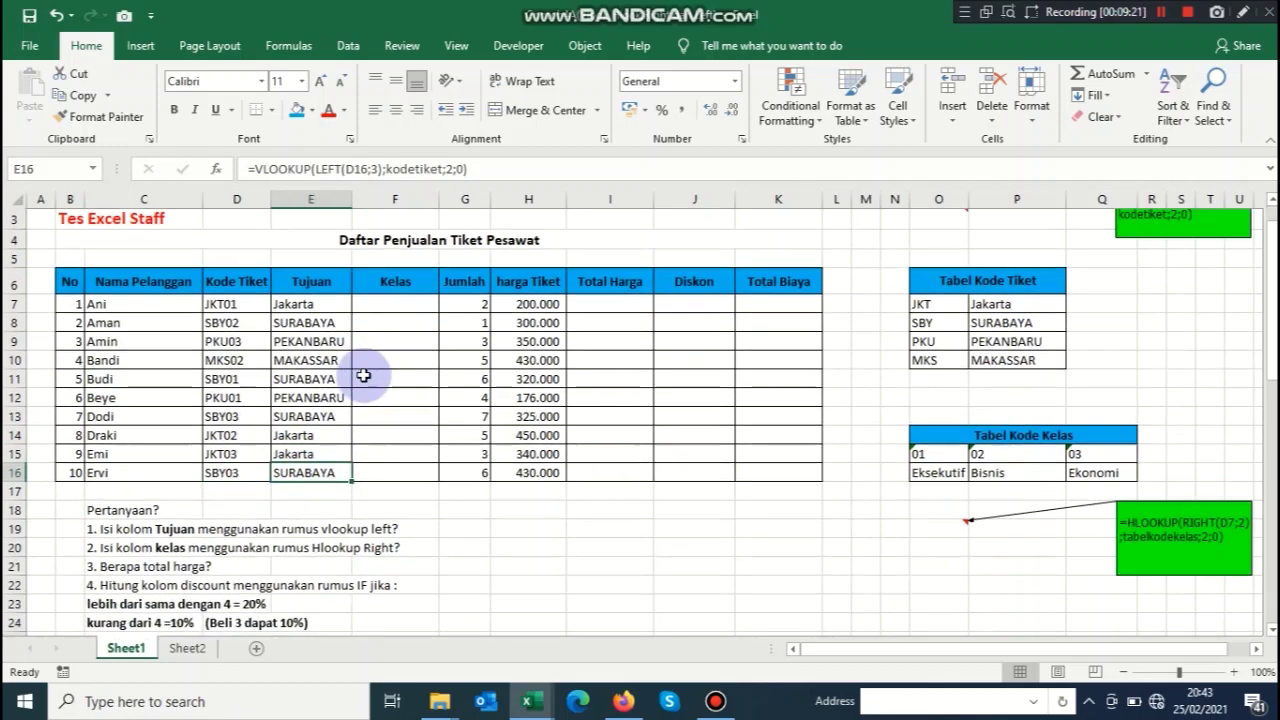
scroll(363, 376, up, 3)
scroll(363, 376, down, 1)
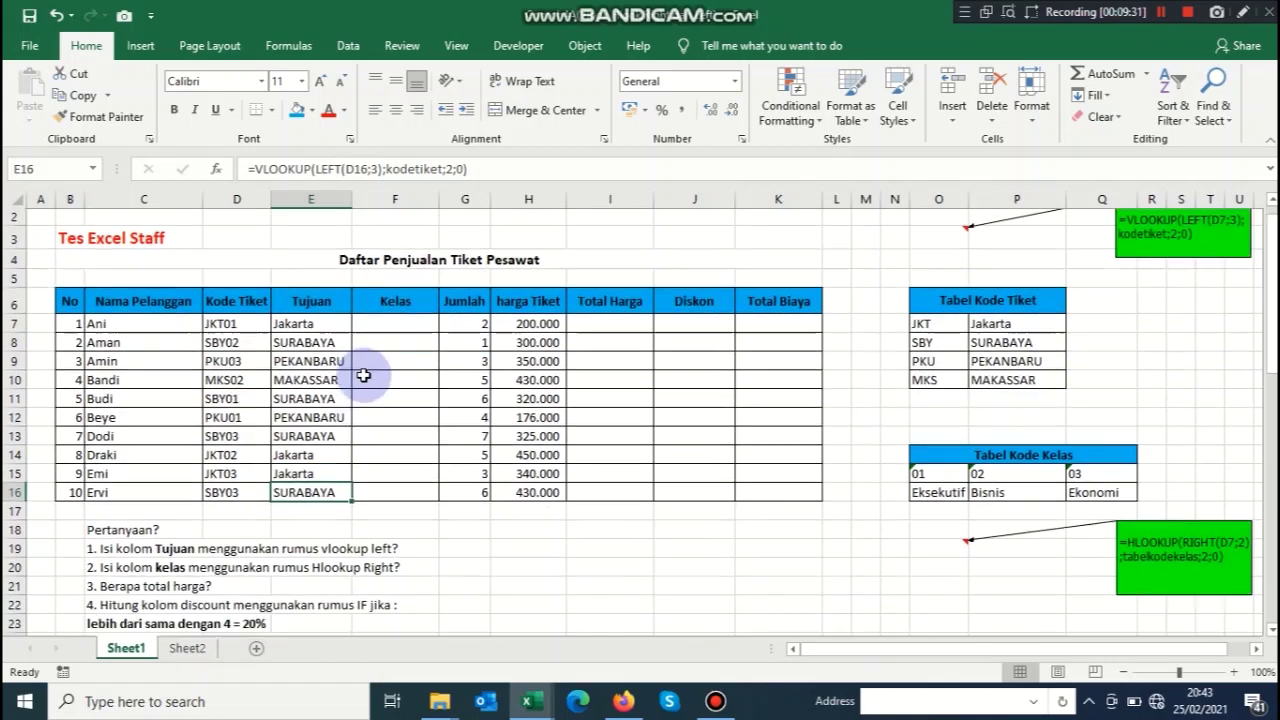
click(314, 296)
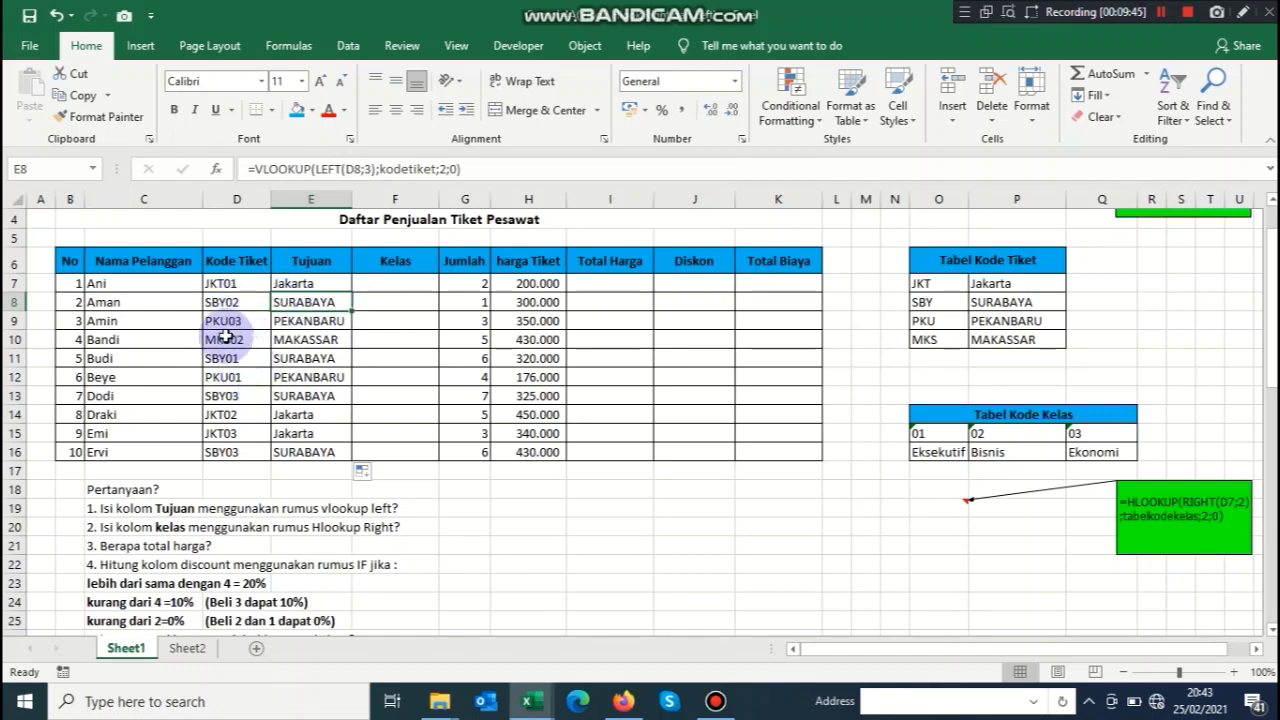
Review question 2 on filling the Kelas column with HLOOKUP and RIGHT, together with the Tabel Kode Kelas lookup table
click(392, 283)
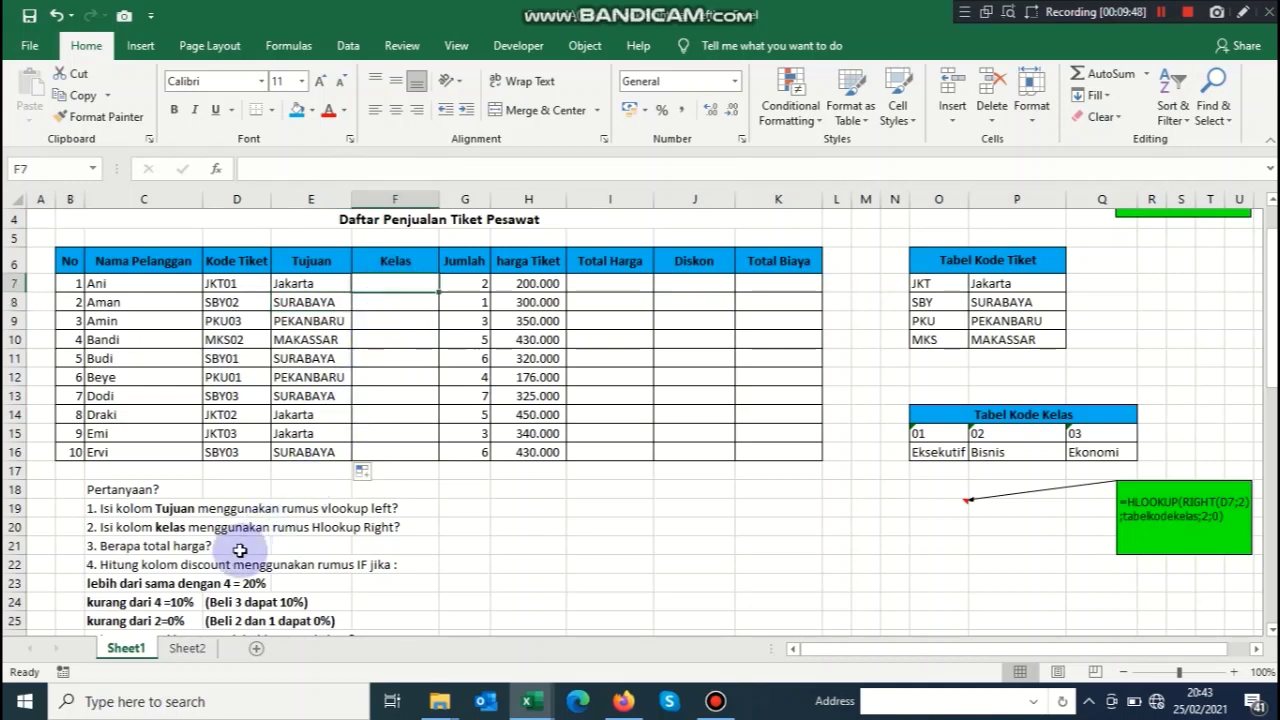
click(116, 530)
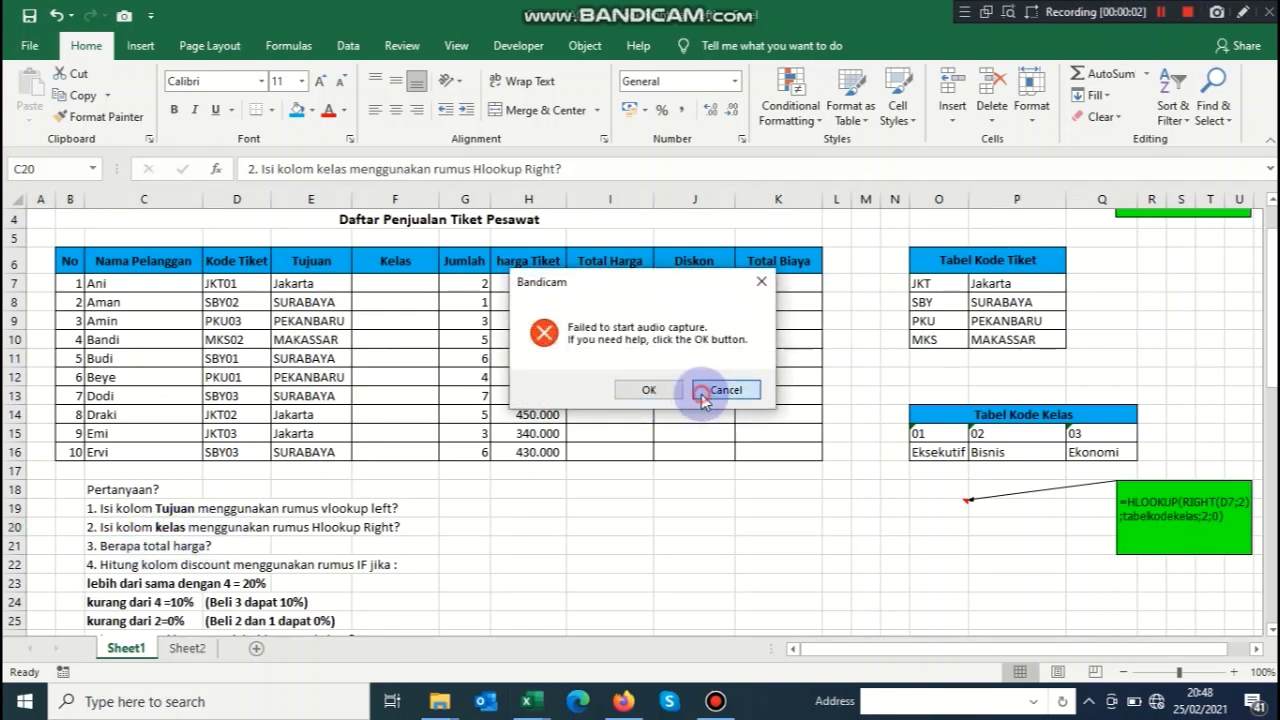
click(703, 394)
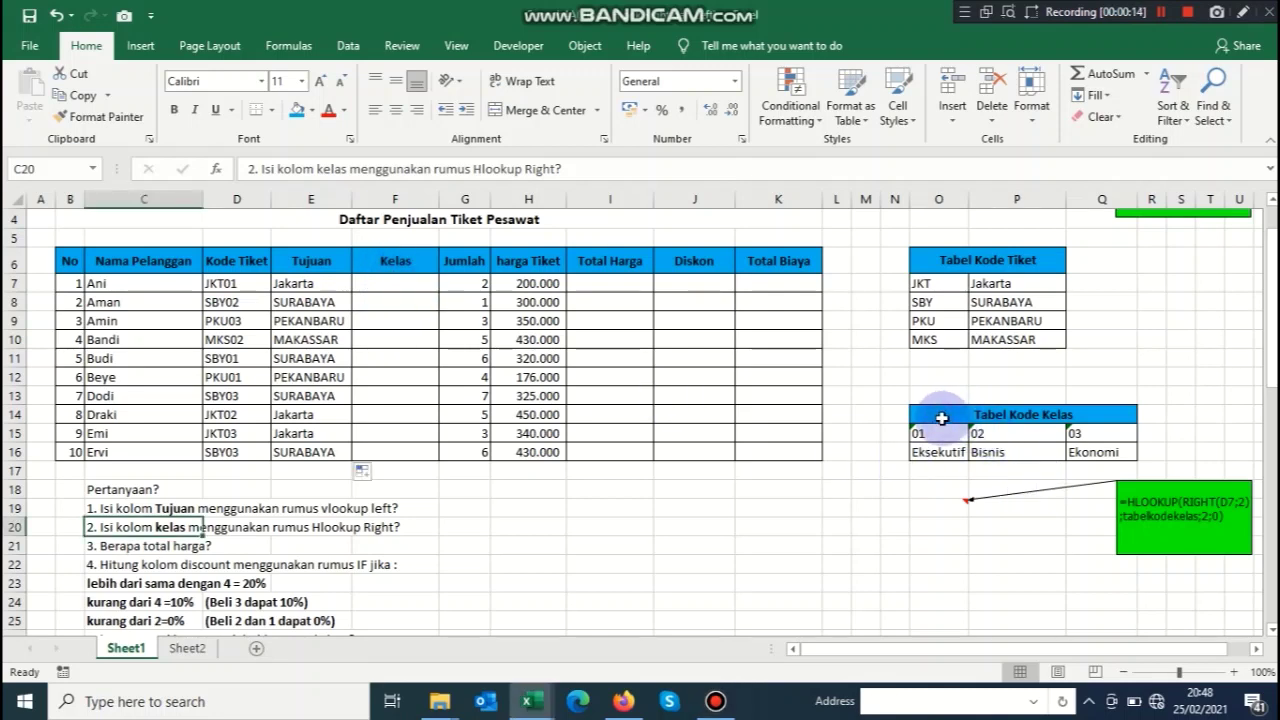
drag(941, 418, 1026, 453)
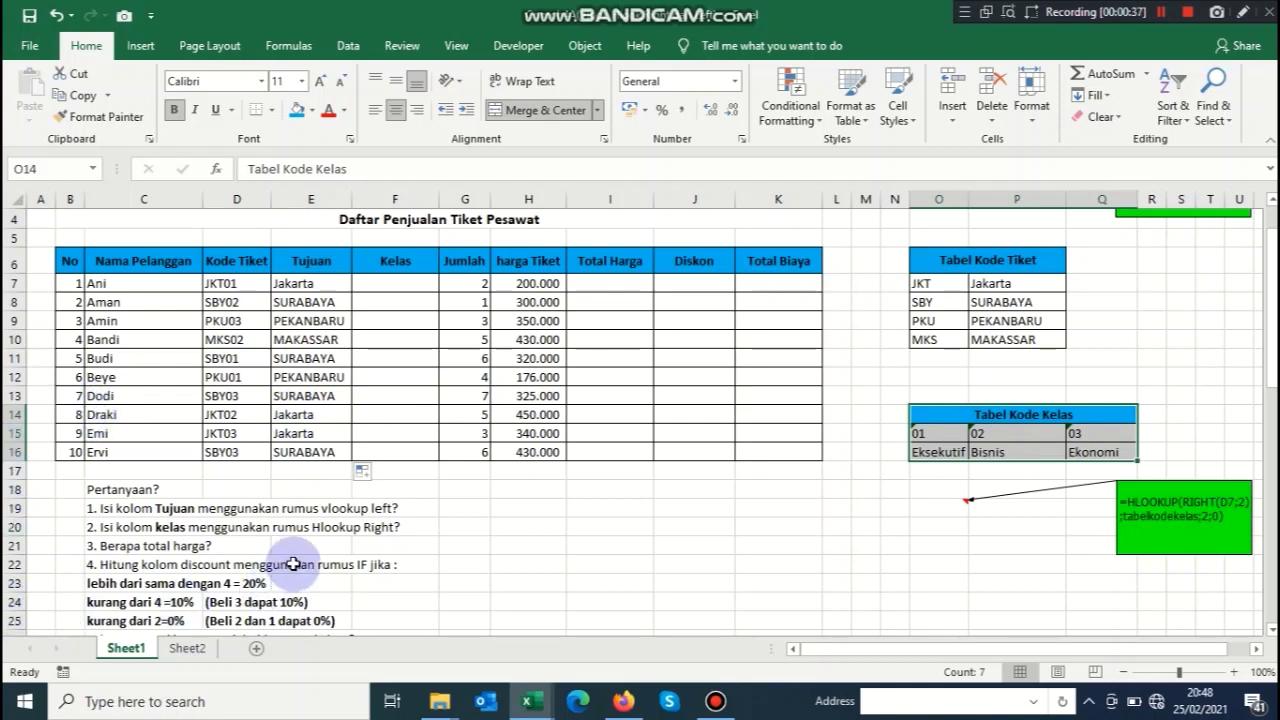
click(378, 527)
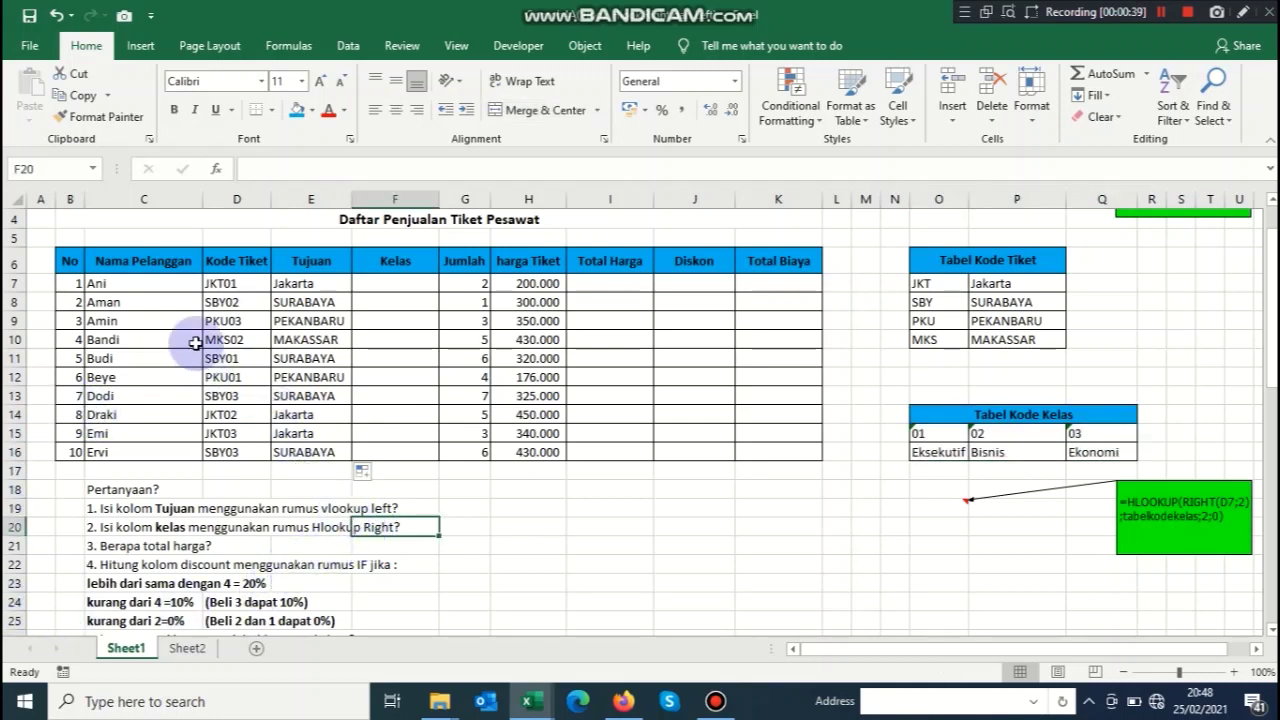
Compare the ticket code in D7 with the class codes and their class names in Tabel Kode Kelas
click(236, 287)
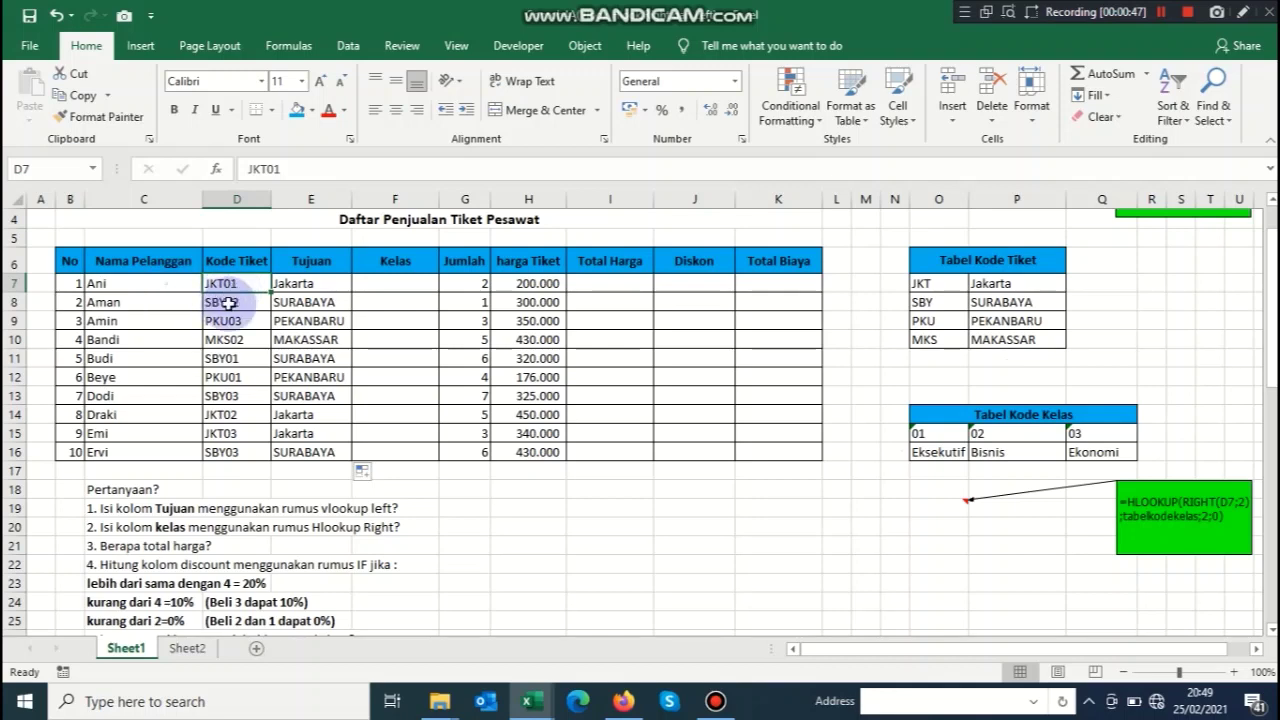
click(948, 431)
click(1020, 434)
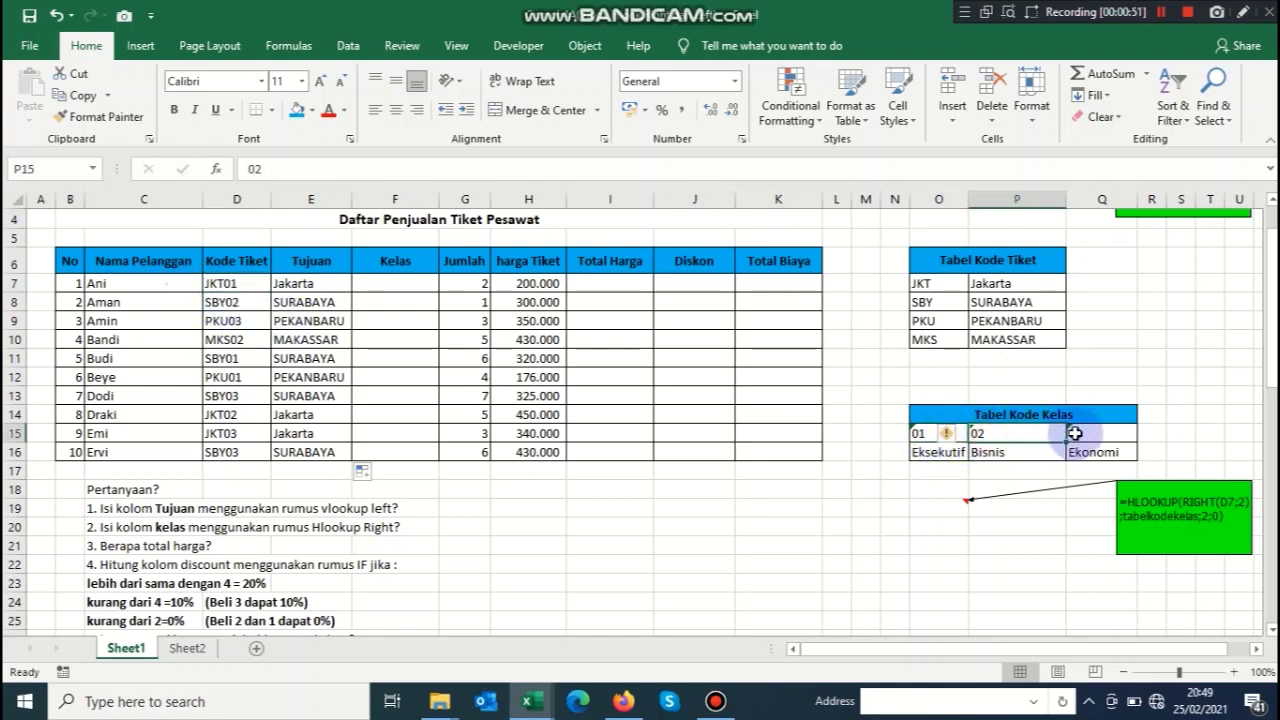
click(1080, 434)
click(926, 436)
click(922, 452)
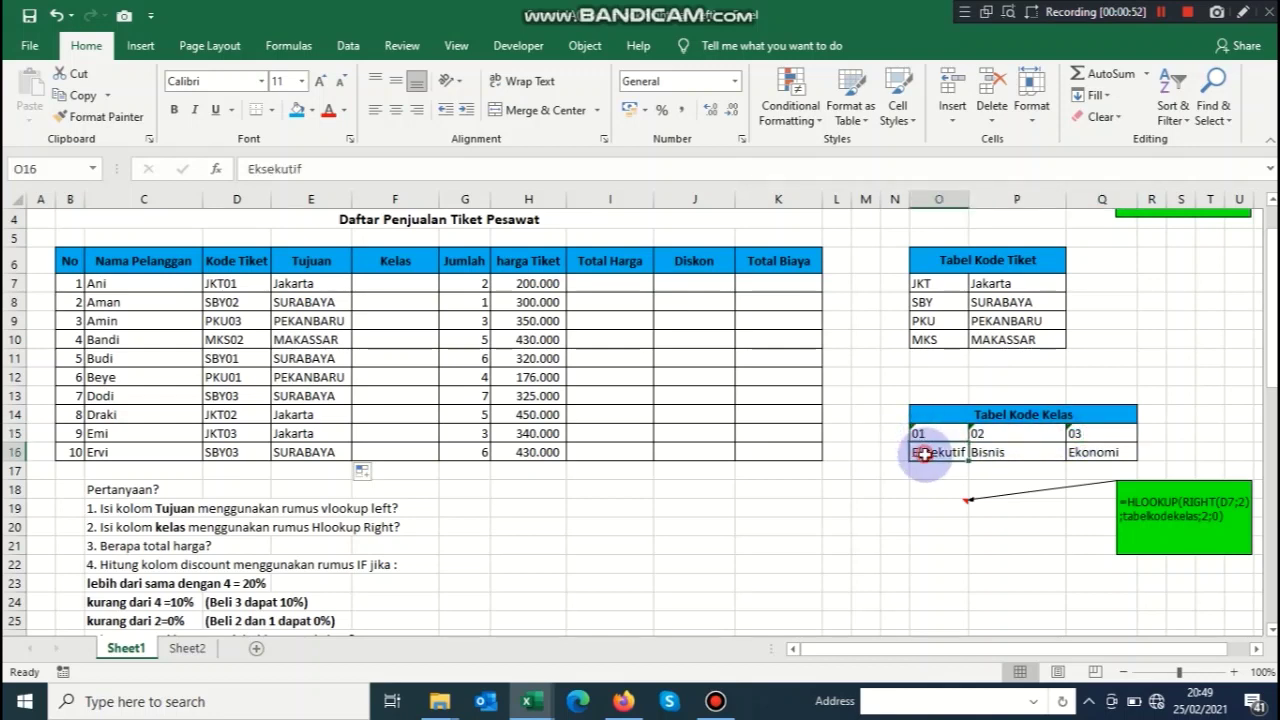
click(980, 440)
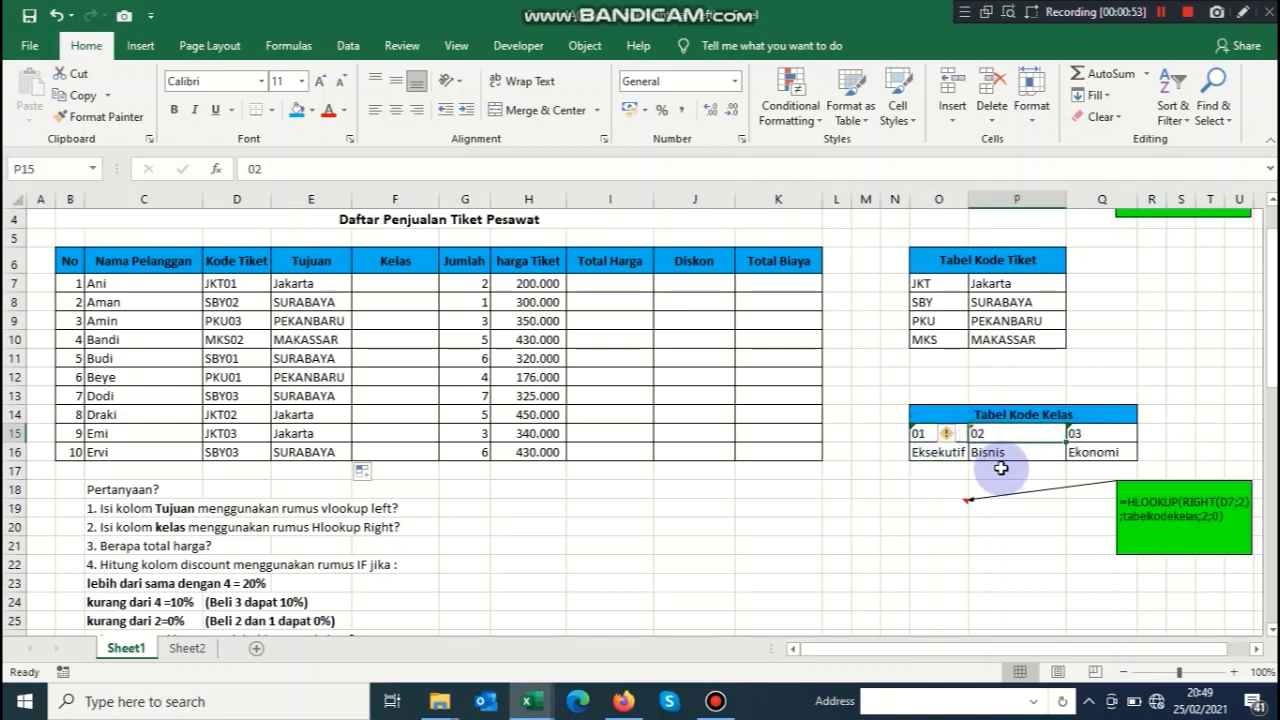
click(975, 450)
click(1084, 433)
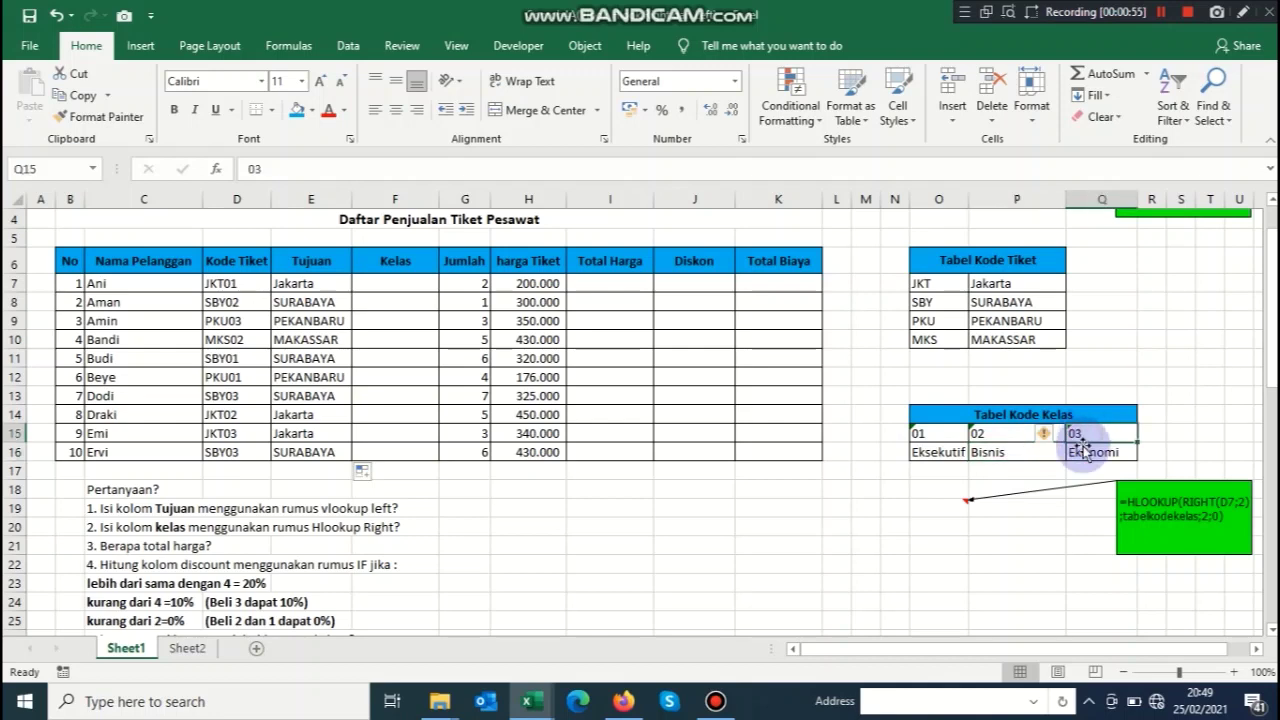
click(1083, 451)
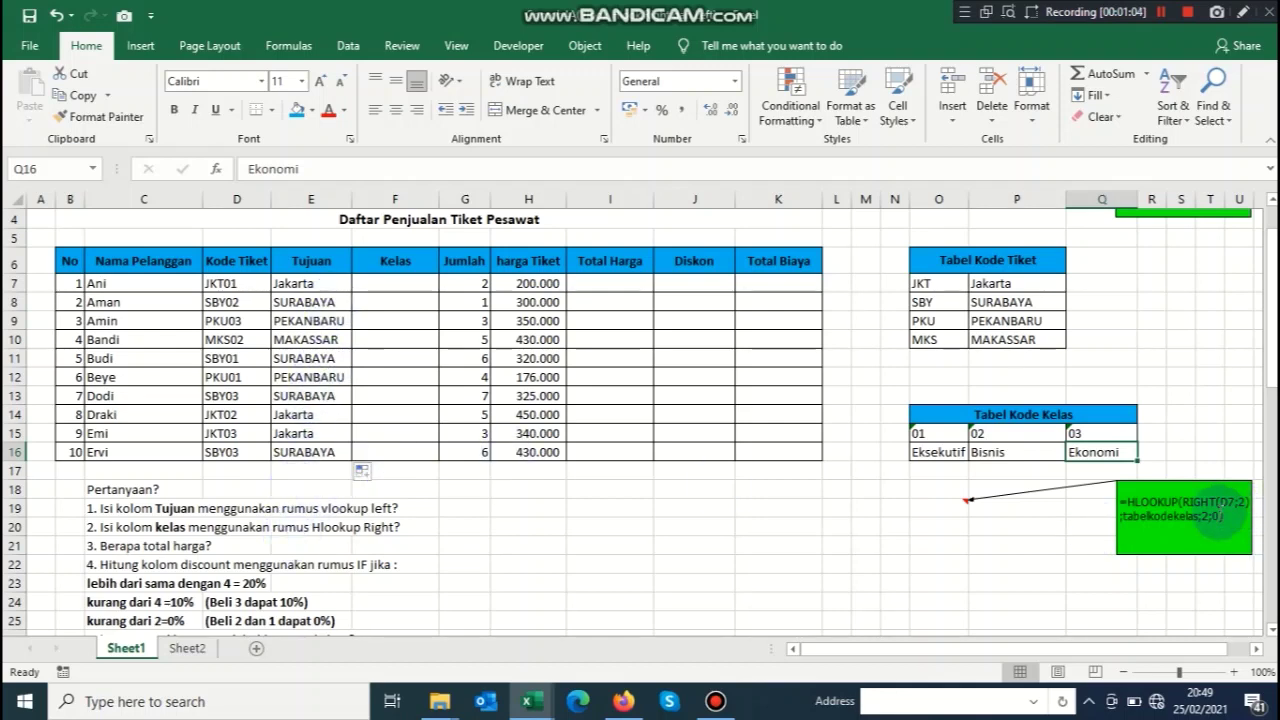
Begin an HLOOKUP formula in Kelas cell F7 with RIGHT(D7;2) as the lookup value
click(398, 287)
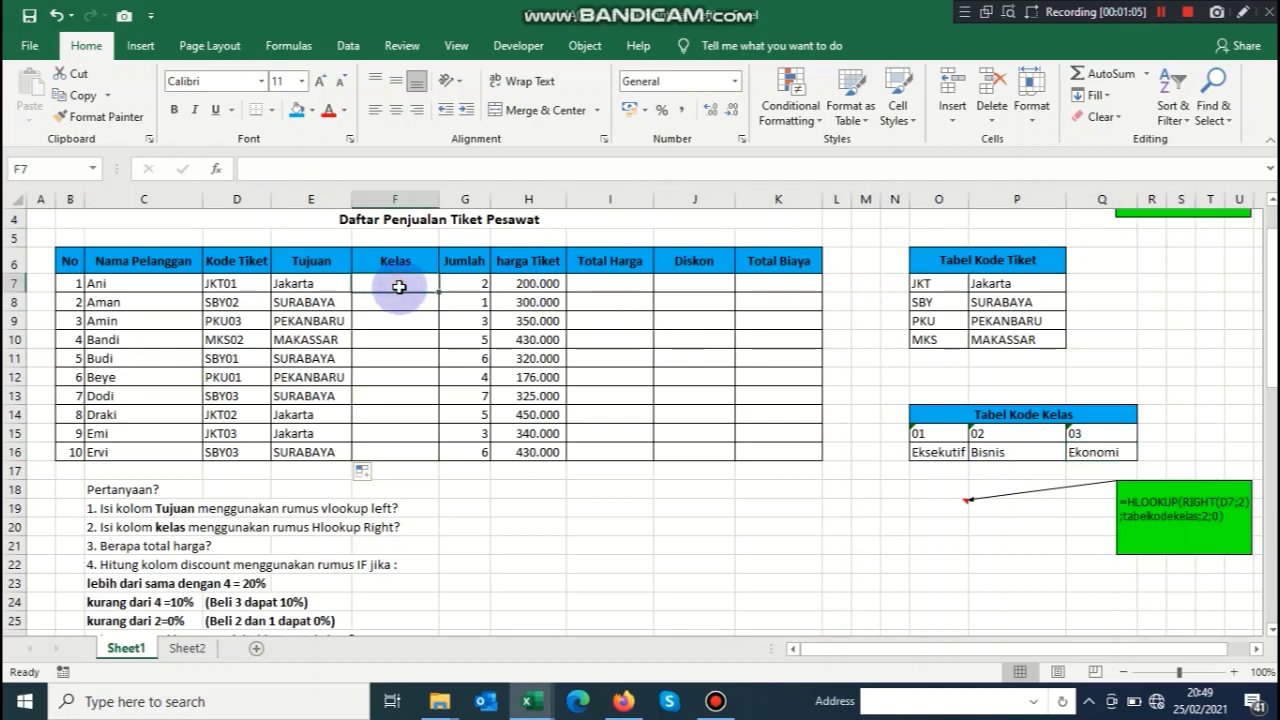
text(=hlo)
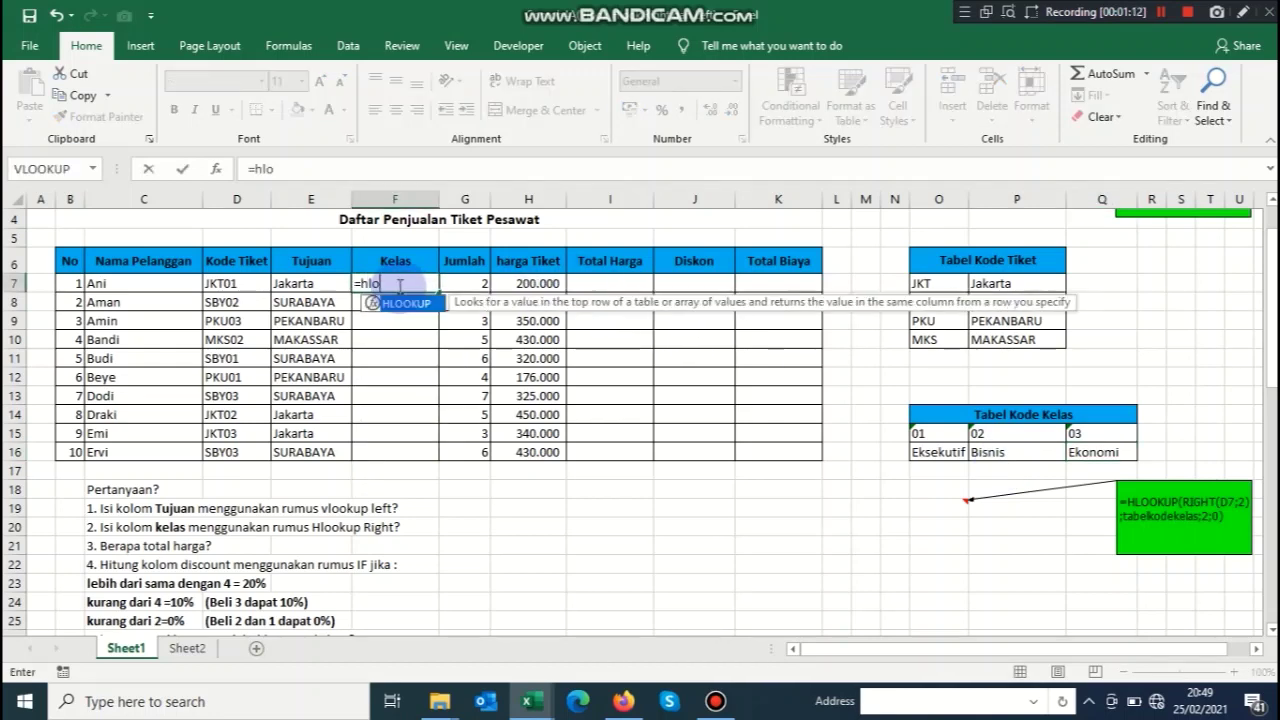
double_click(398, 303)
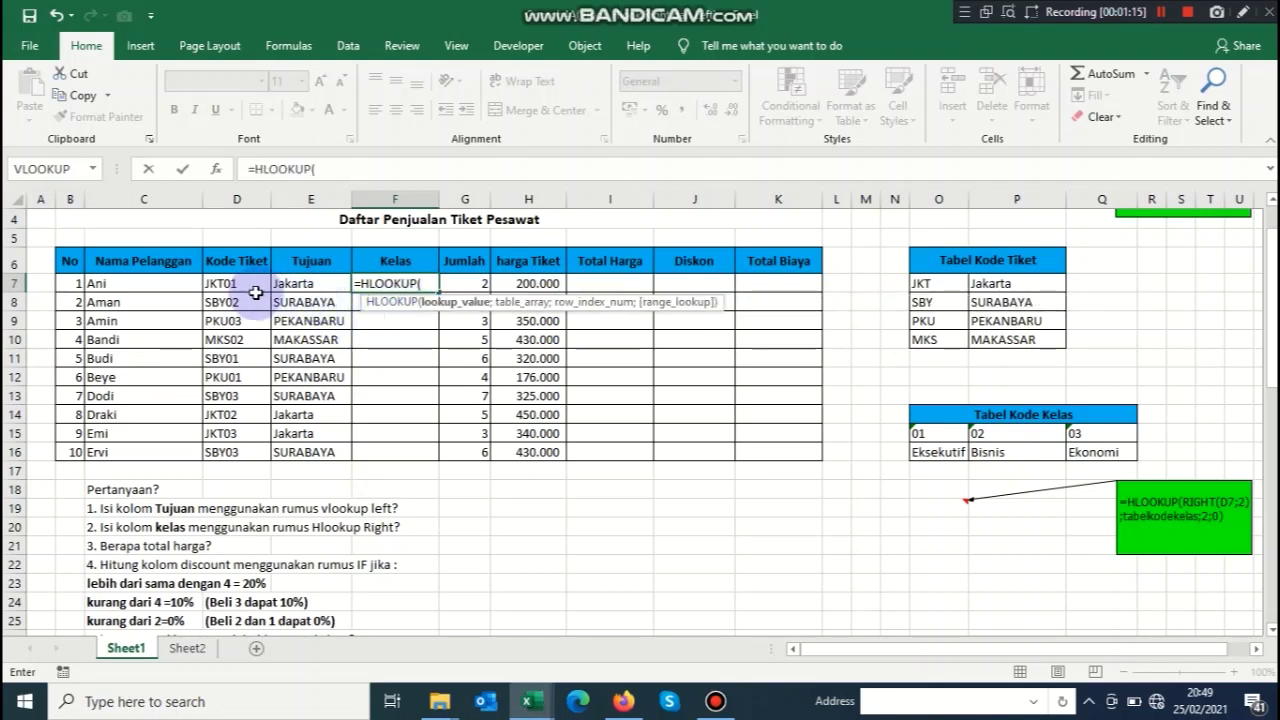
text(ri)
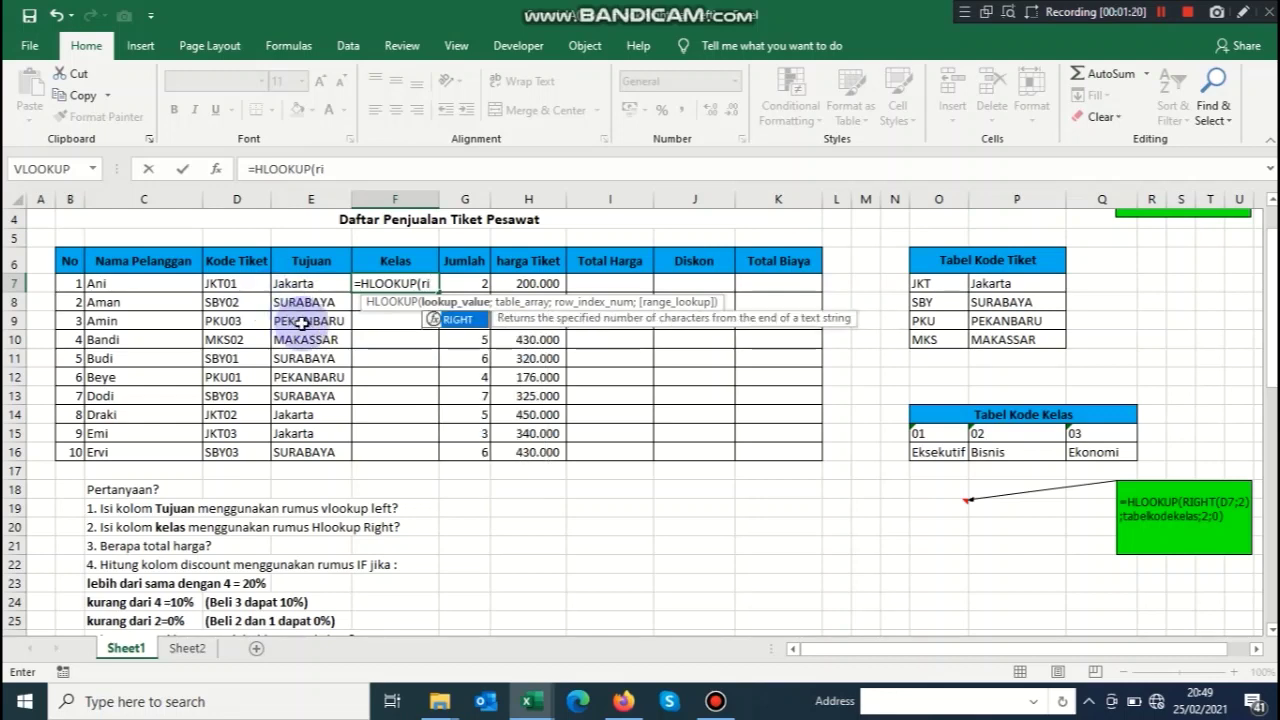
double_click(468, 330)
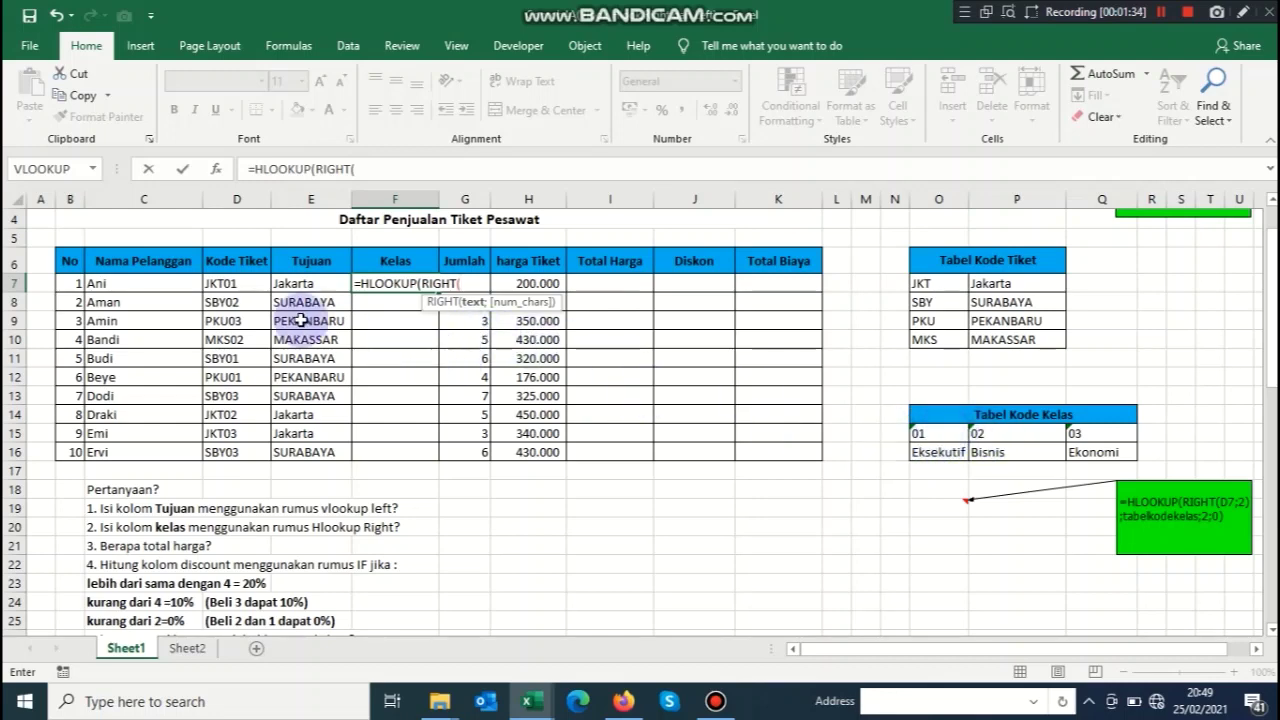
click(248, 284)
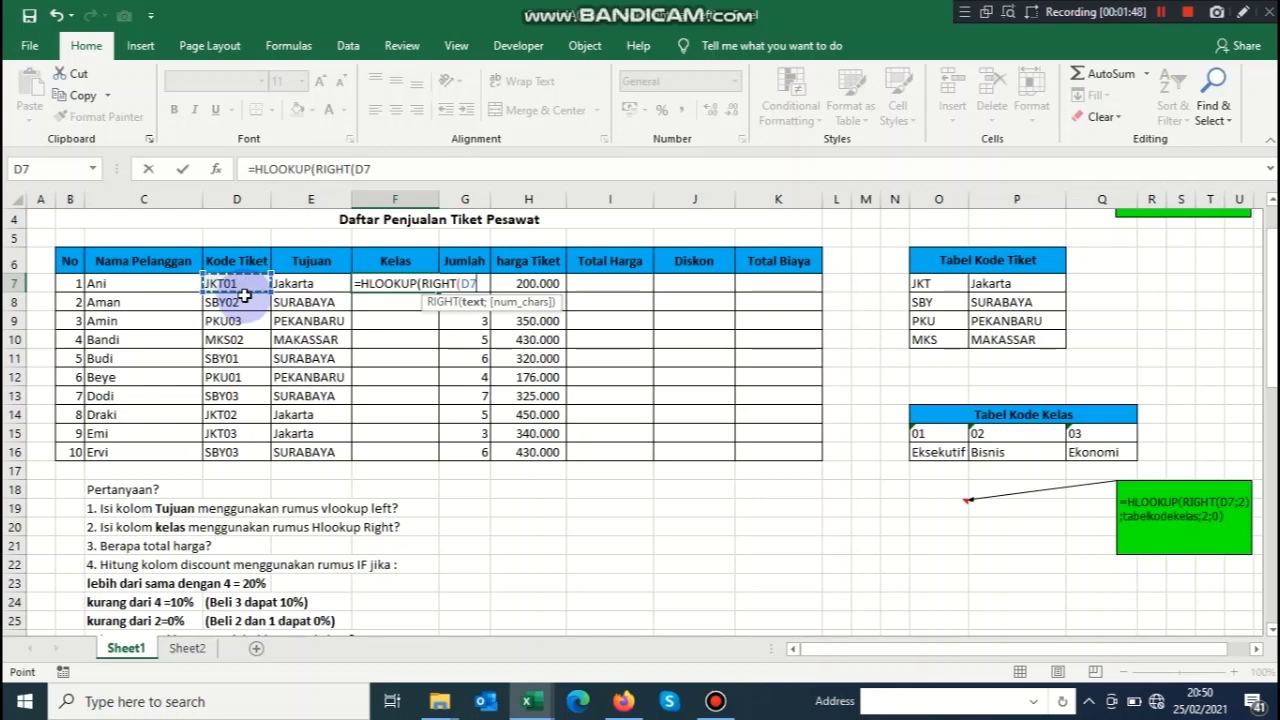
text(;)
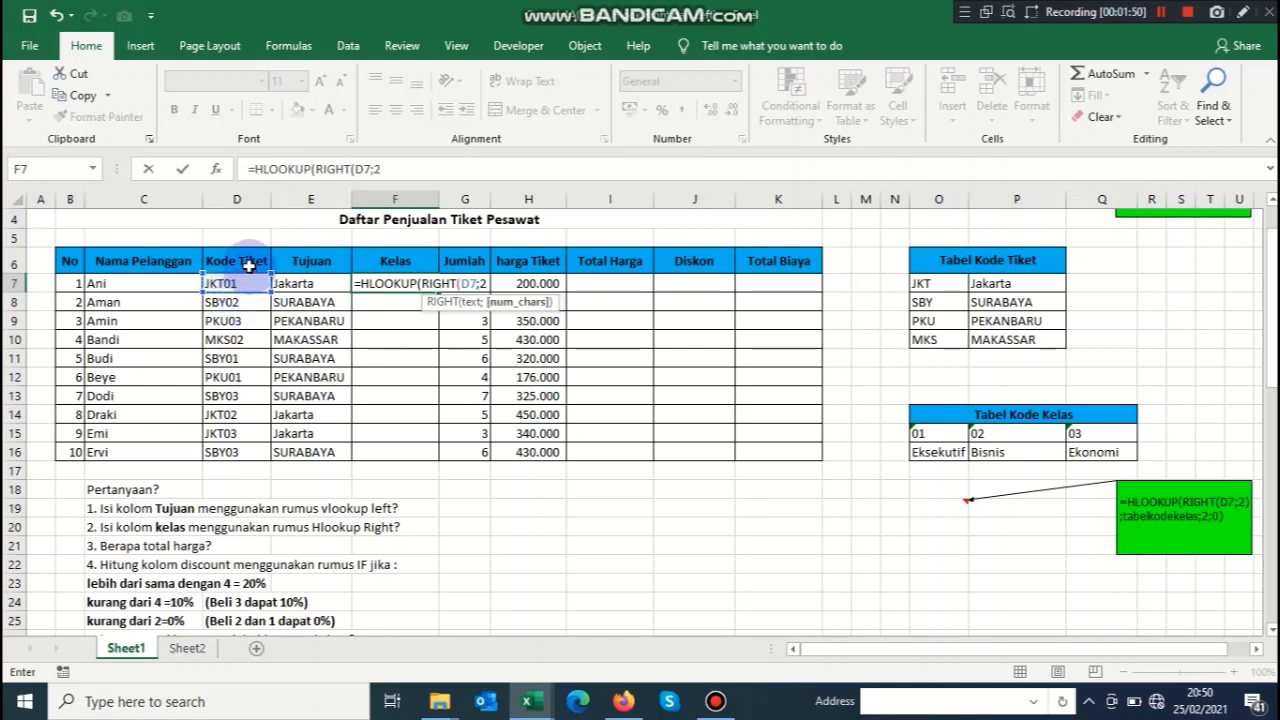
text(2))
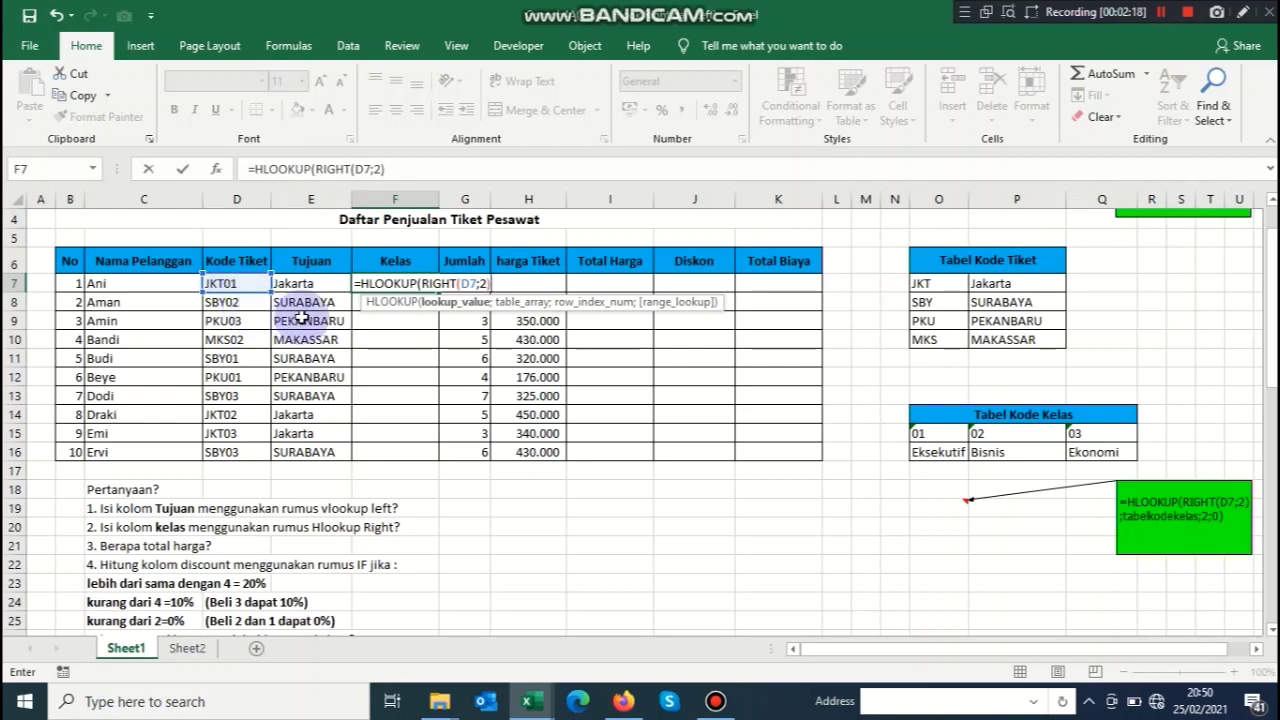
text(;)
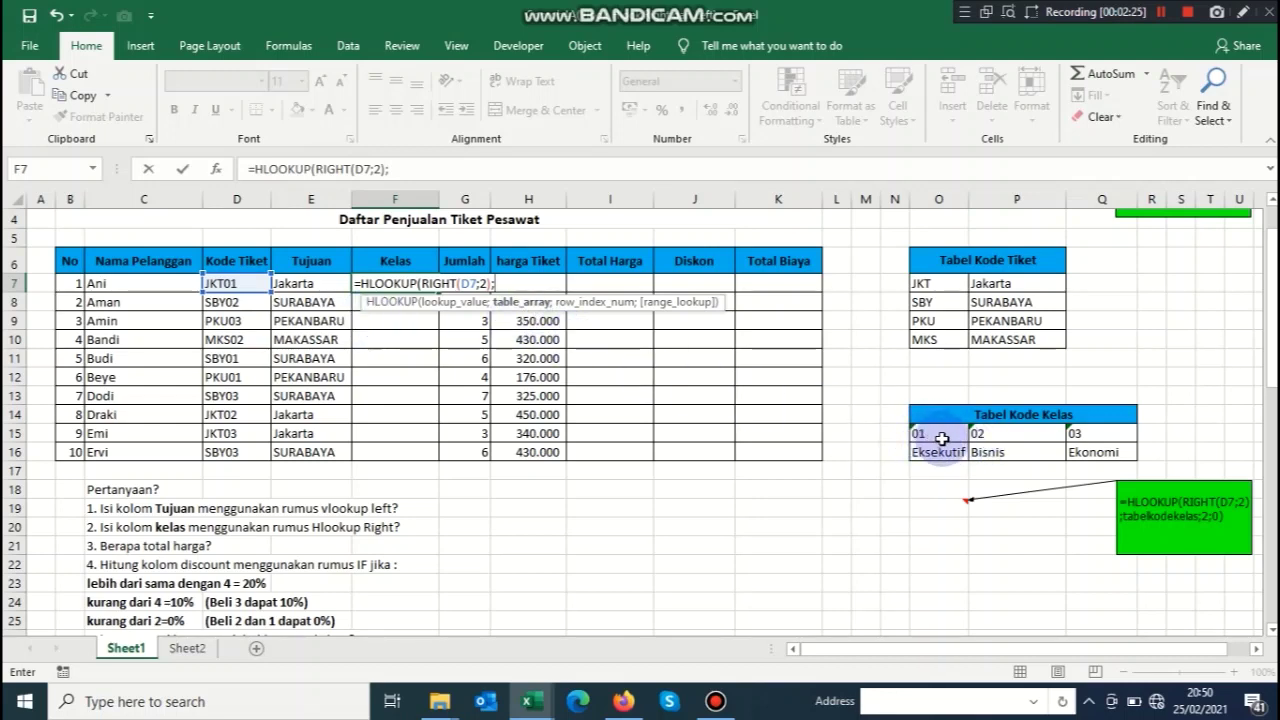
Add the Tabel Kode Kelas range O15:Q16 as the HLOOKUP table array and 2 as the row index
drag(952, 440, 1093, 453)
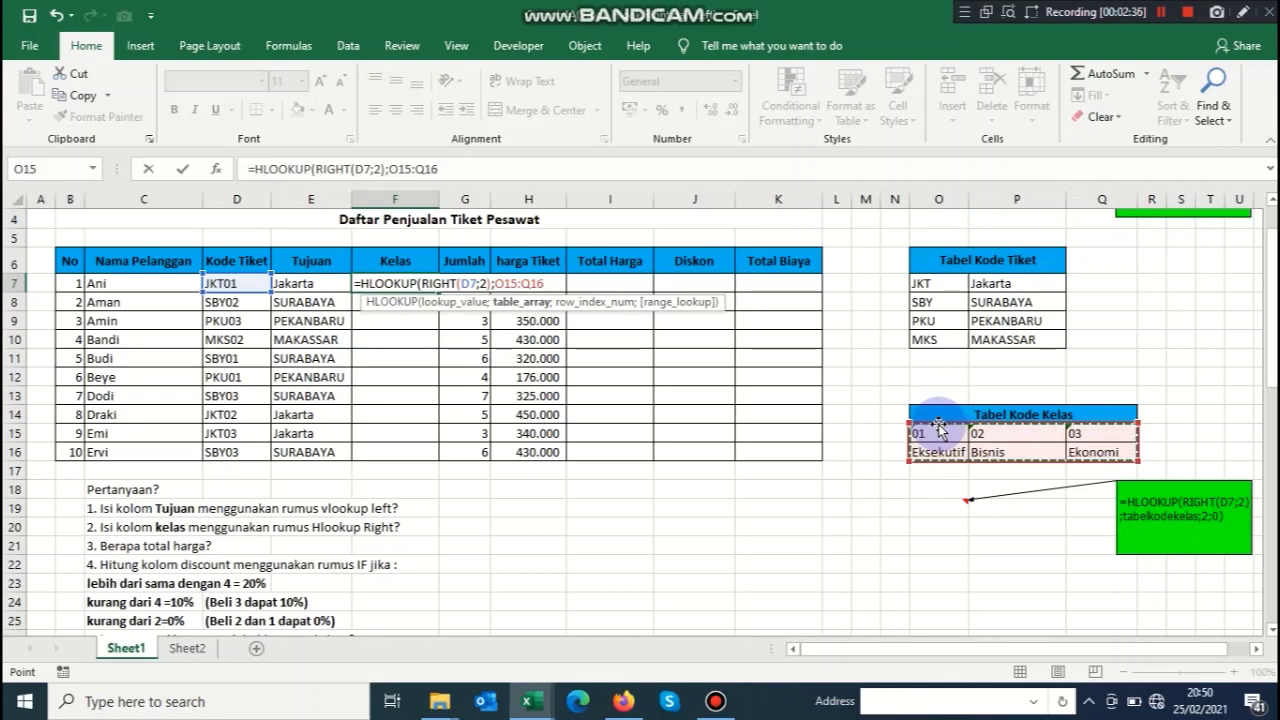
text(;2)
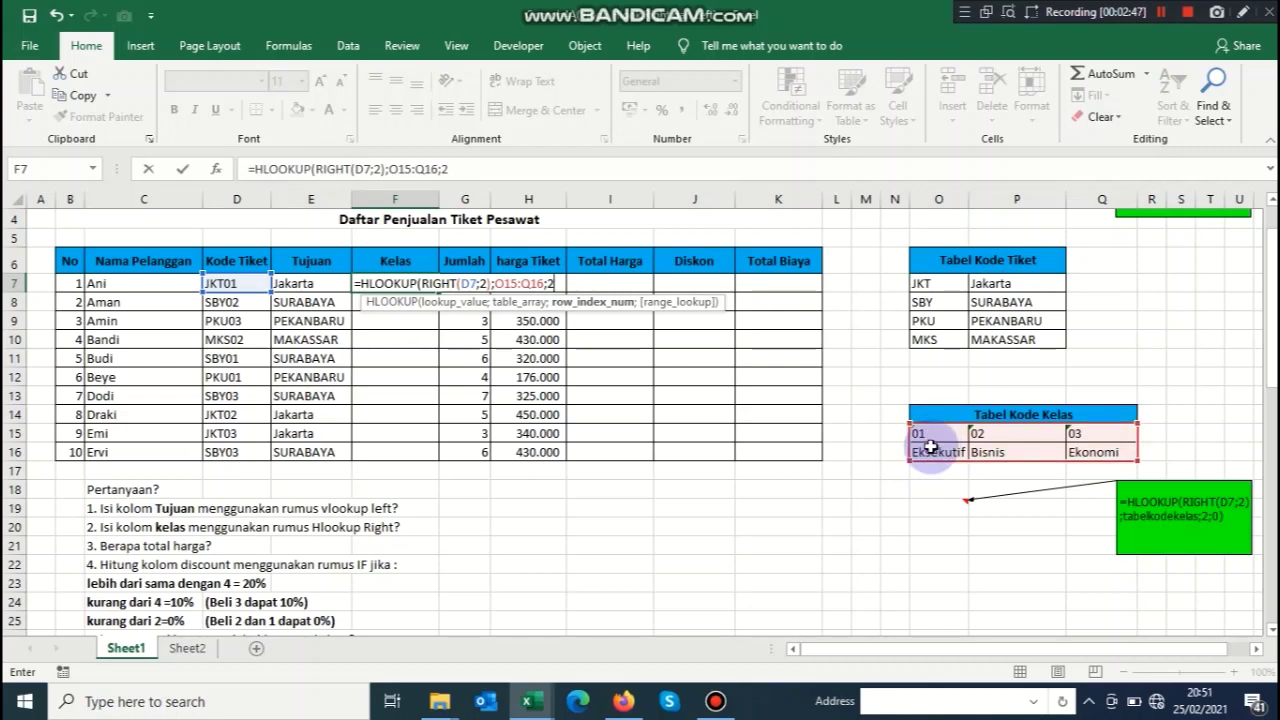
text(;)
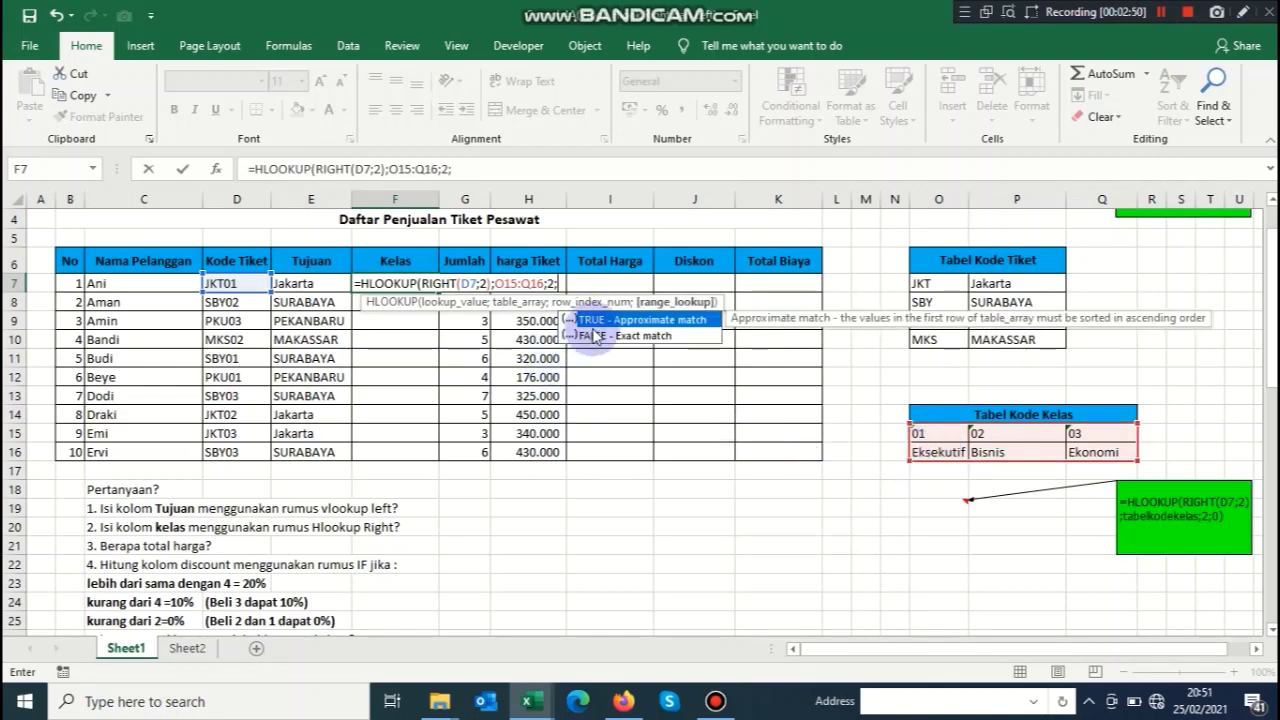
double_click(595, 319)
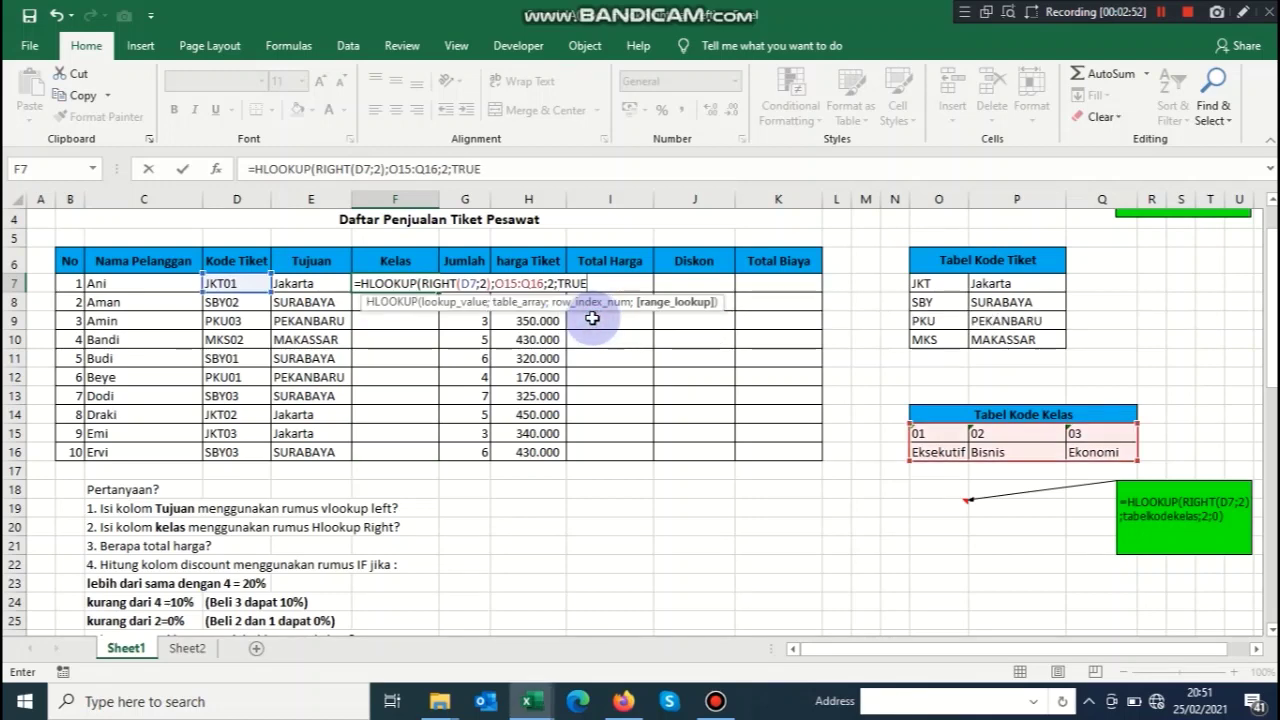
key(BackSpace)
key(BackSpace)
key(BackSpace)
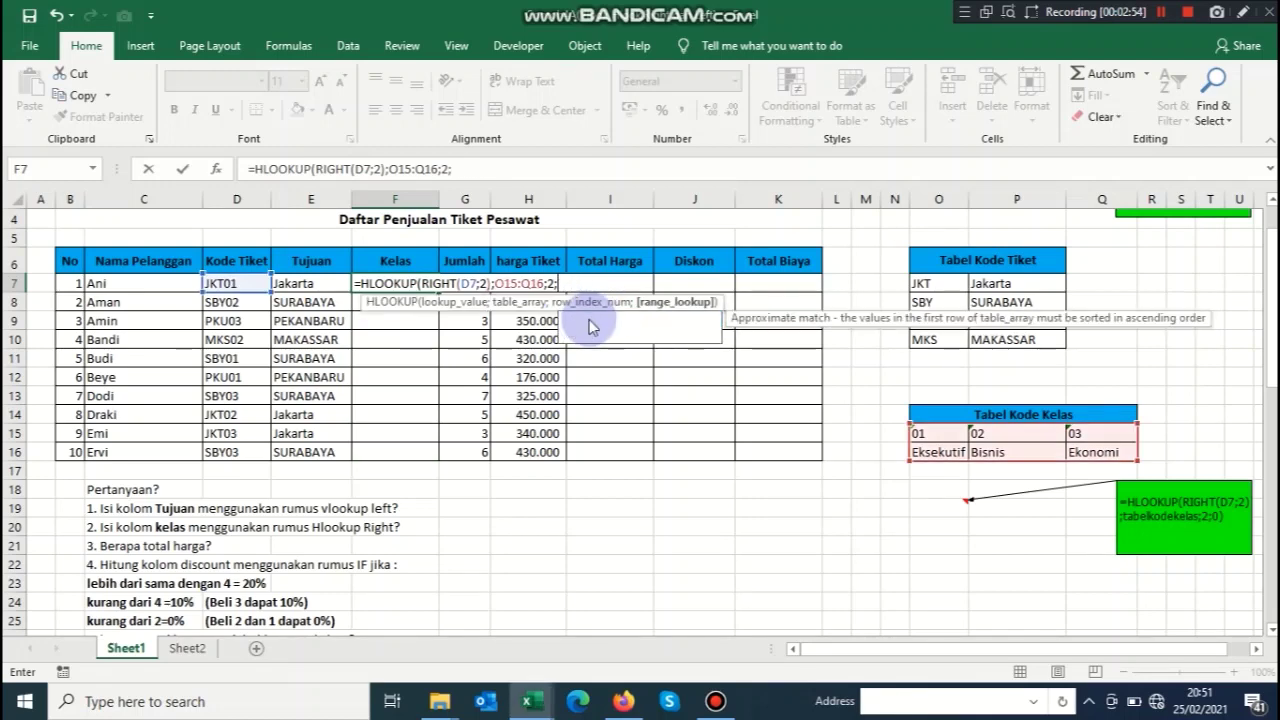
Finish the F7 HLOOKUP formula with 0 as the range lookup argument and enter it
text(0)
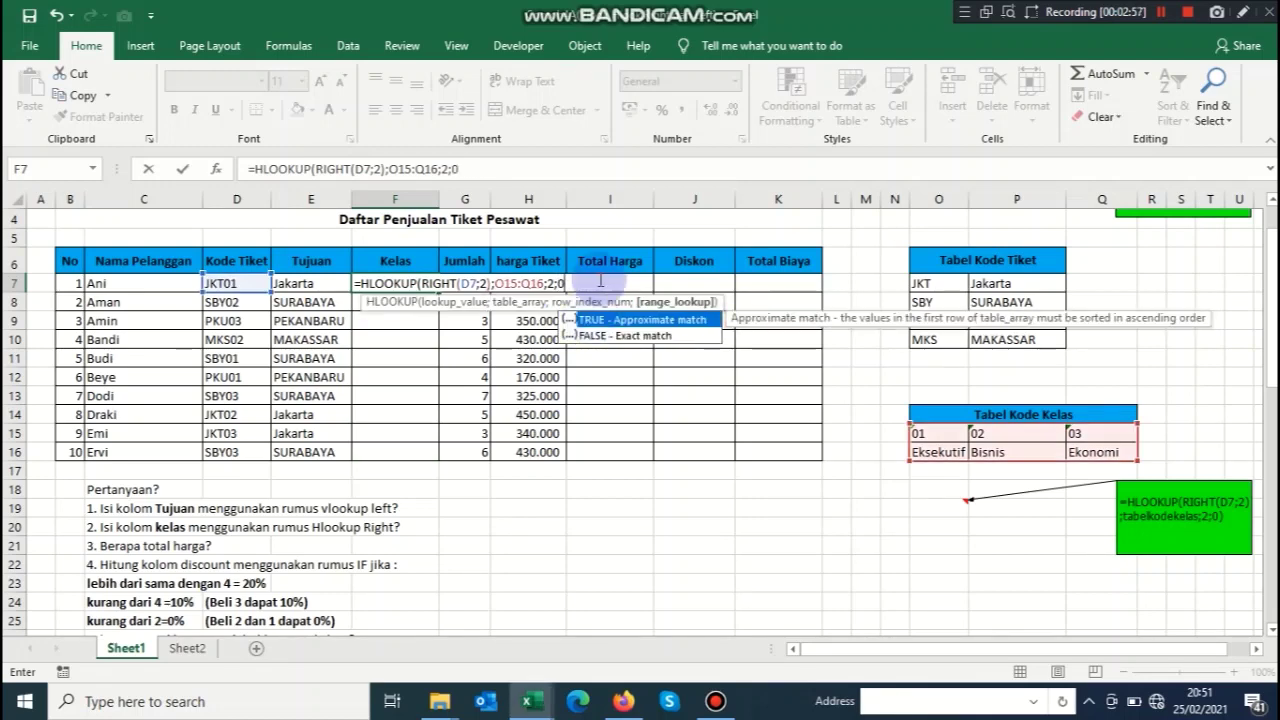
text())
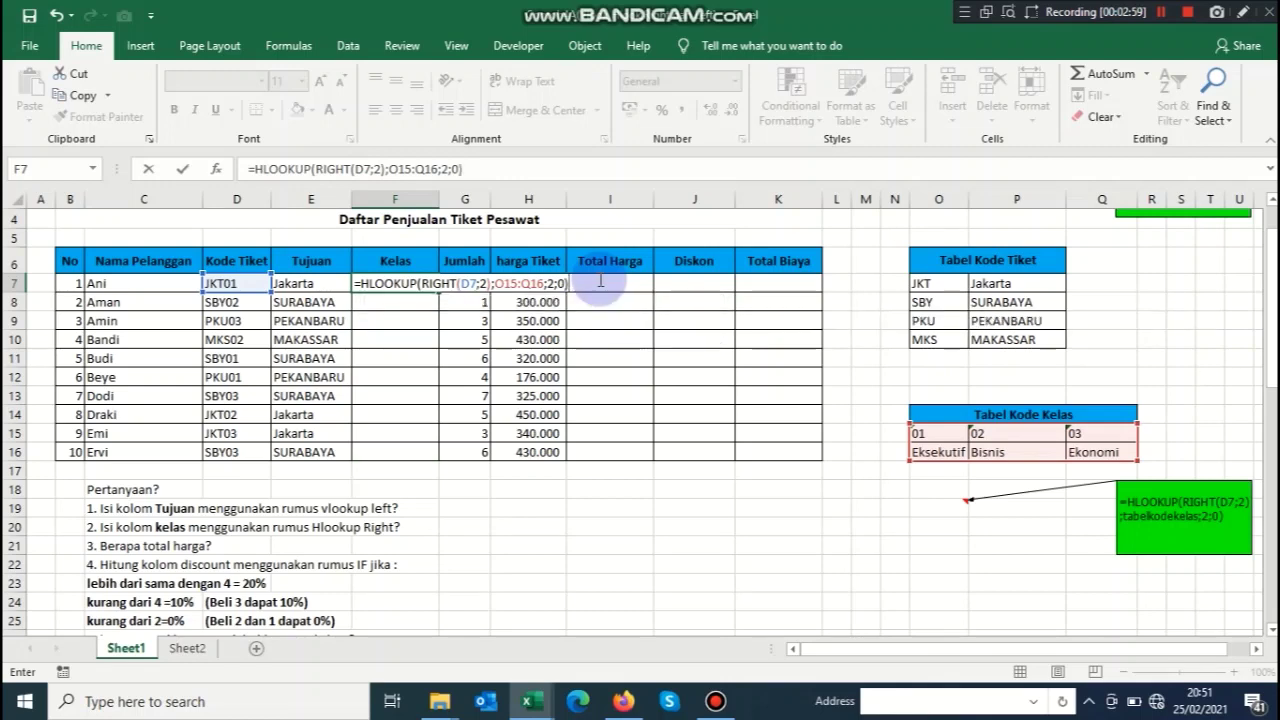
key(Return)
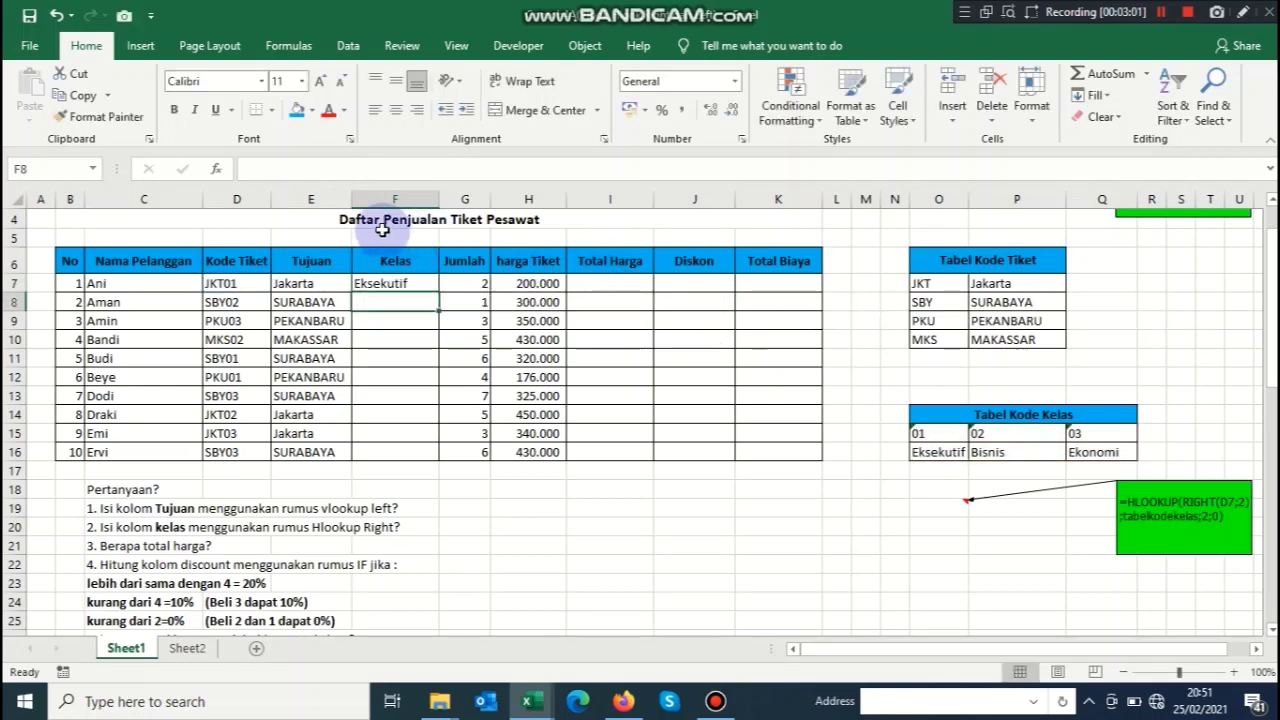
Check the Kelas result in F7 against ticket code D7 and the matching code and class name in Tabel Kode Kelas
click(384, 283)
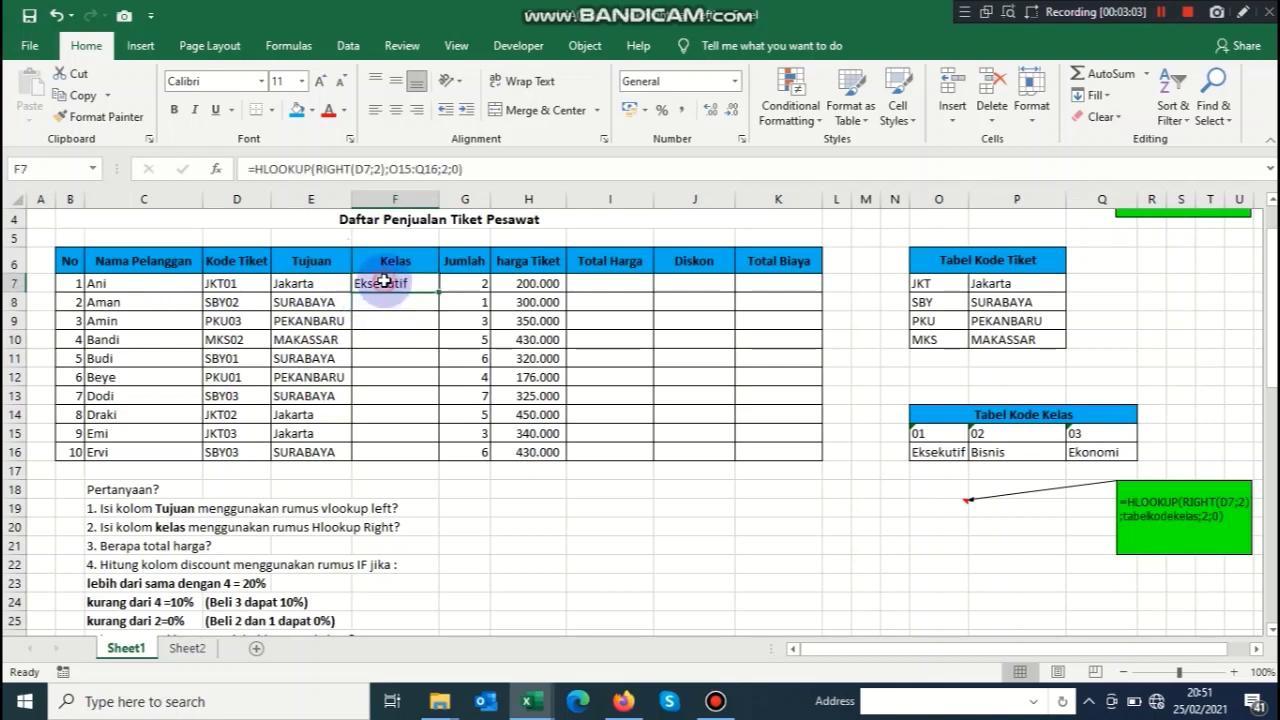
click(219, 288)
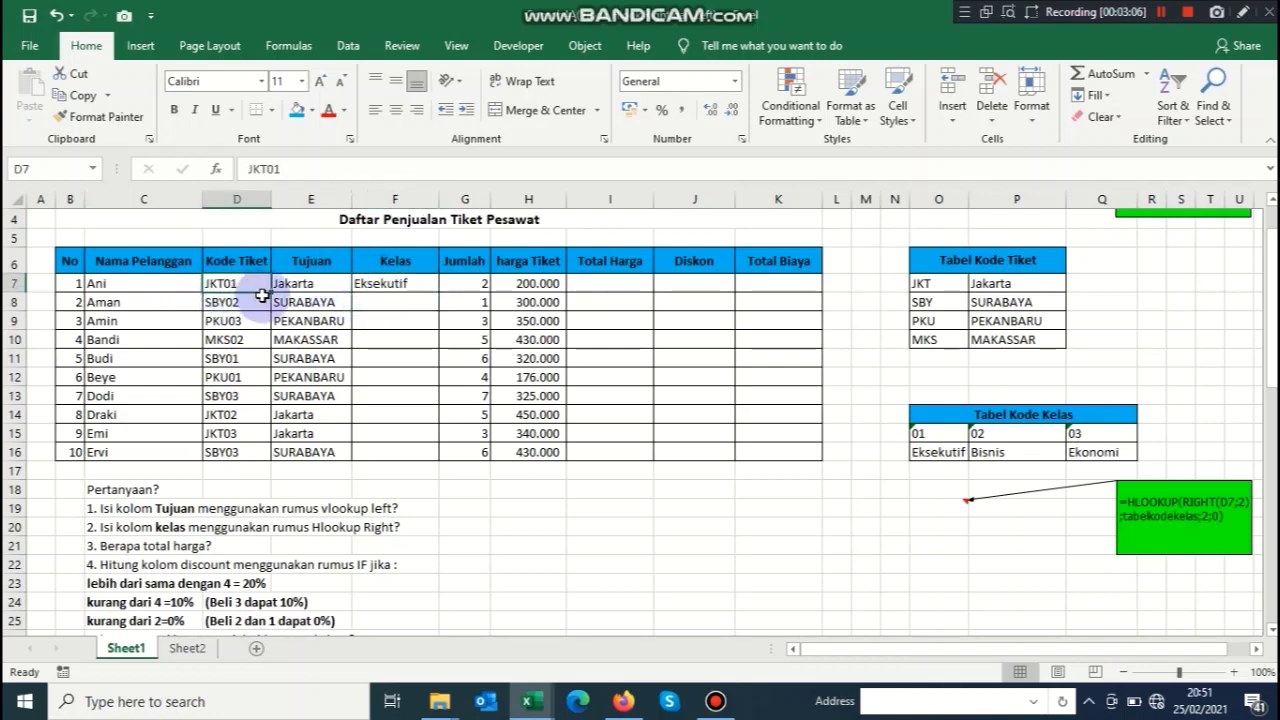
click(297, 285)
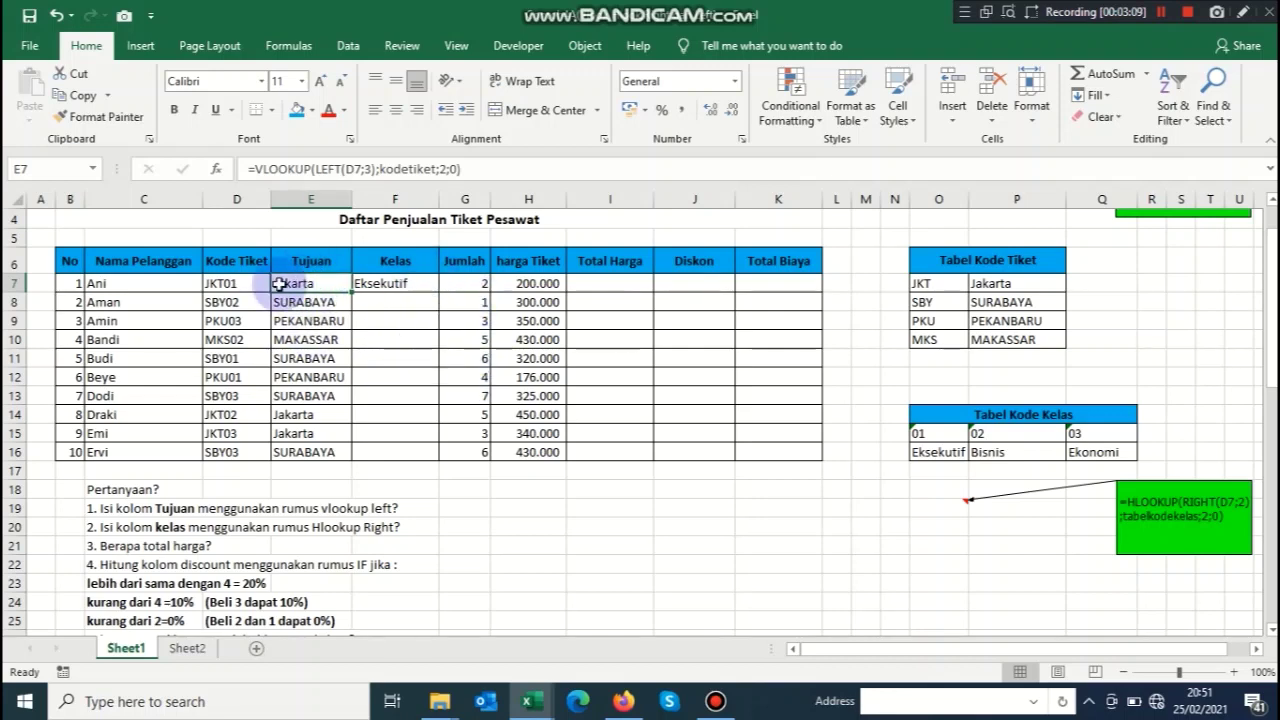
click(376, 283)
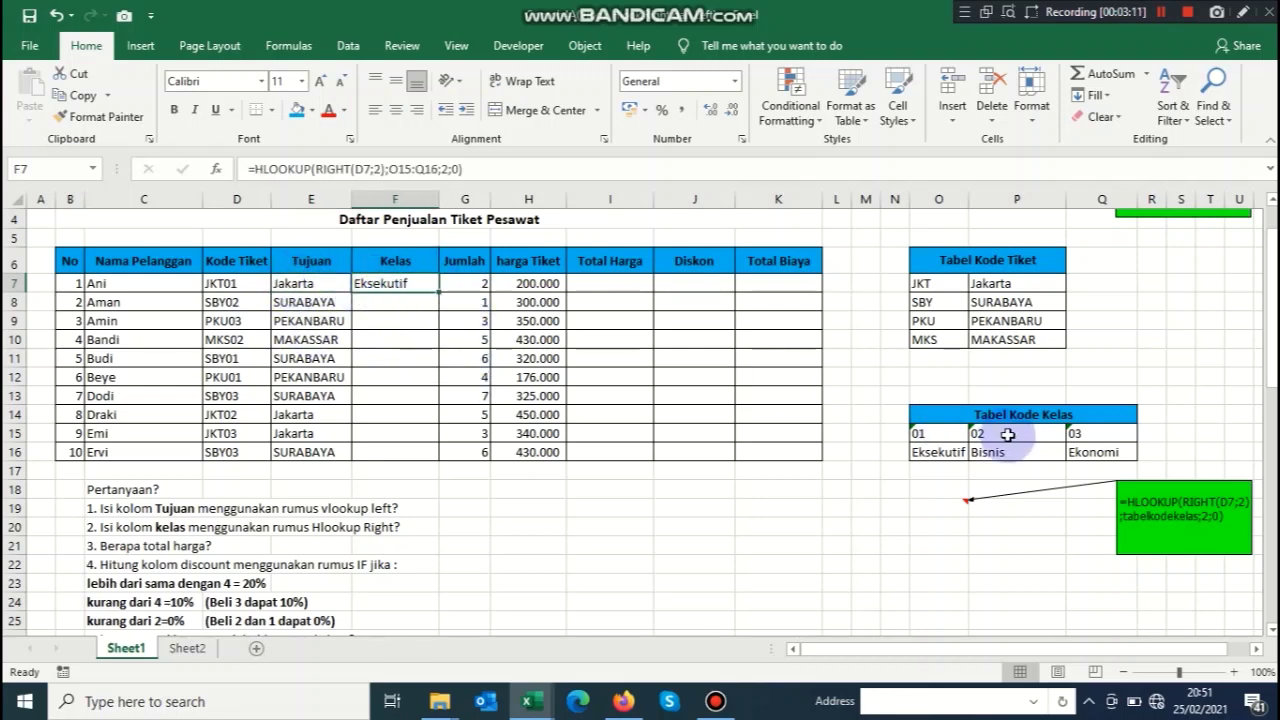
click(929, 453)
click(925, 433)
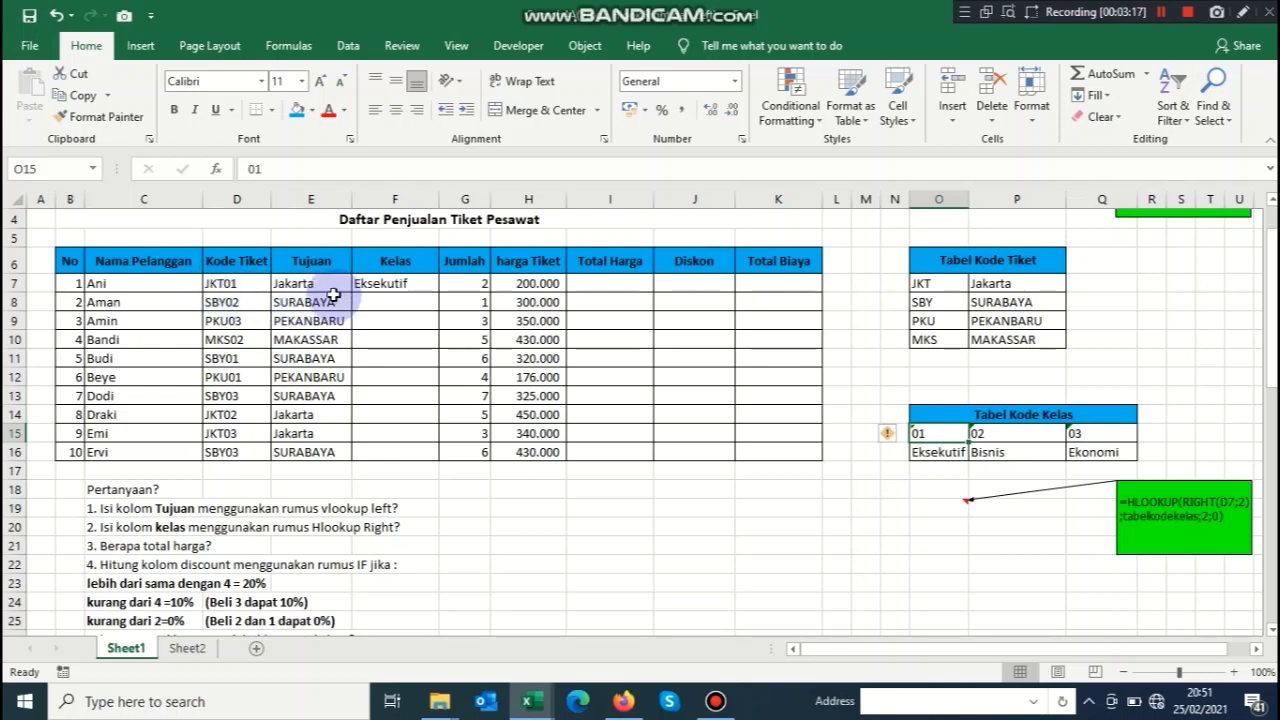
click(286, 288)
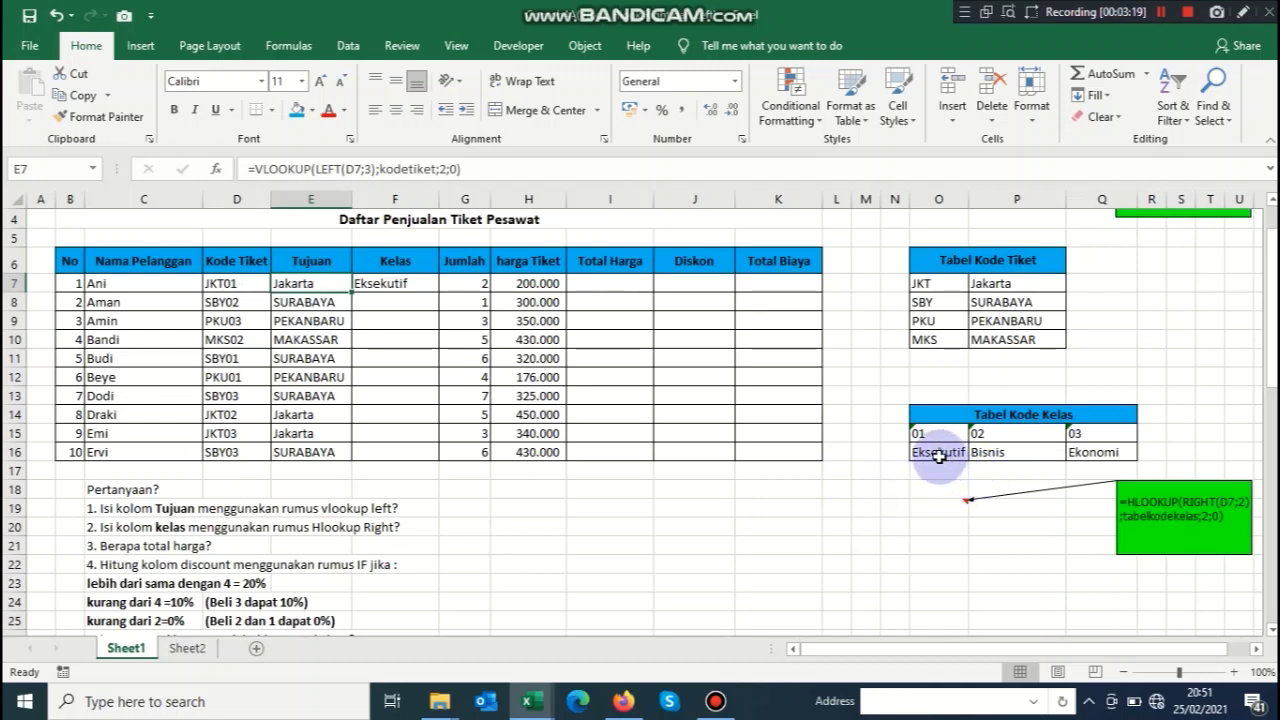
click(938, 452)
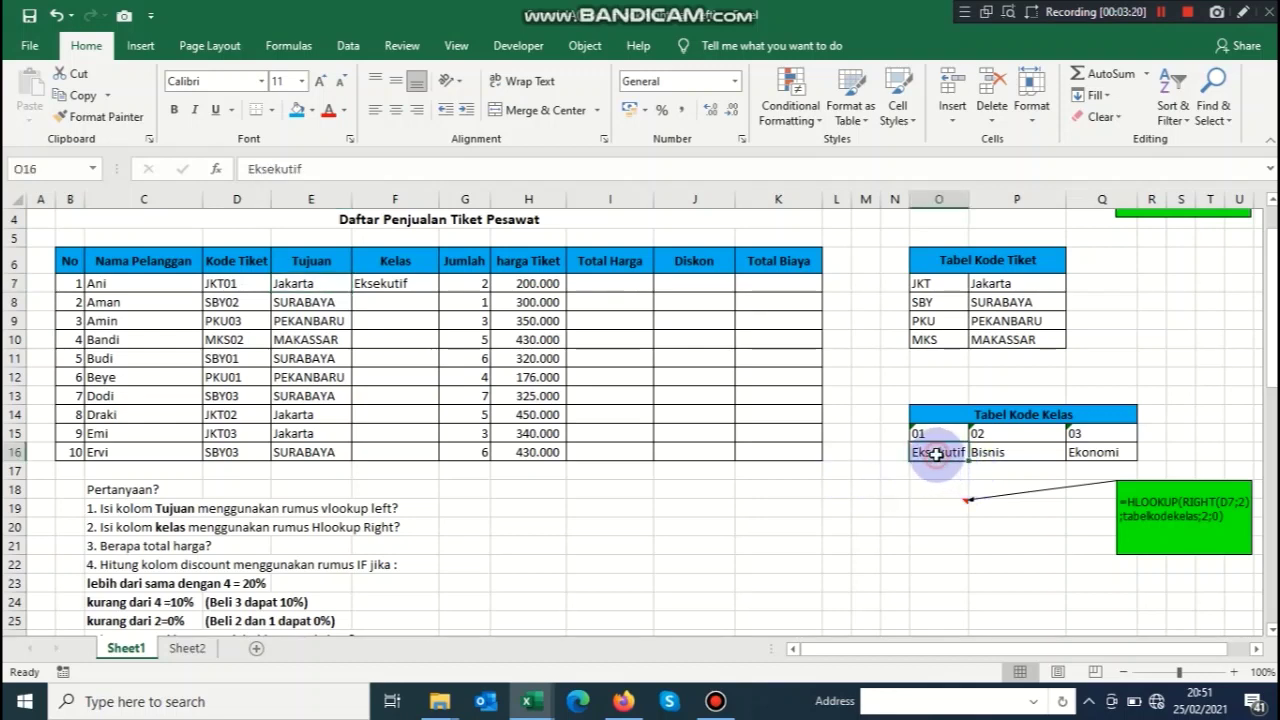
Try to fill the F7 HLOOKUP formula down the Kelas column to F16 and inspect the copied formula in F8
click(418, 284)
drag(438, 292, 415, 452)
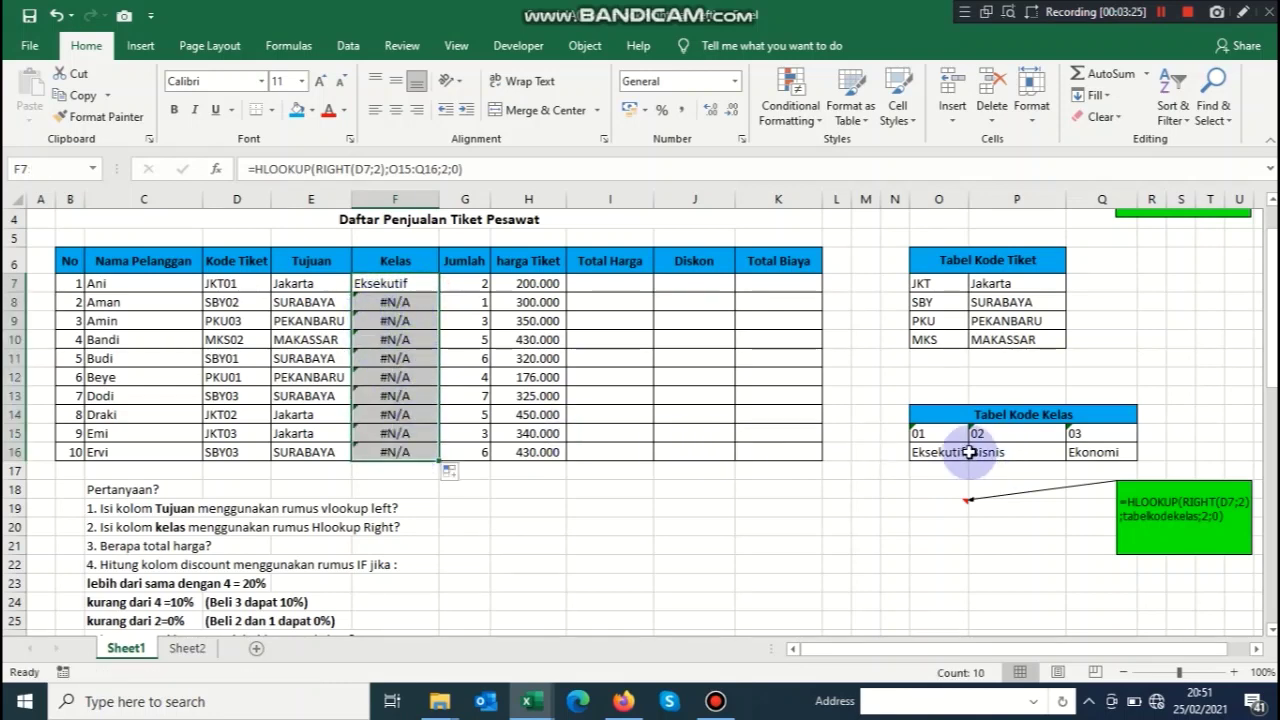
double_click(392, 301)
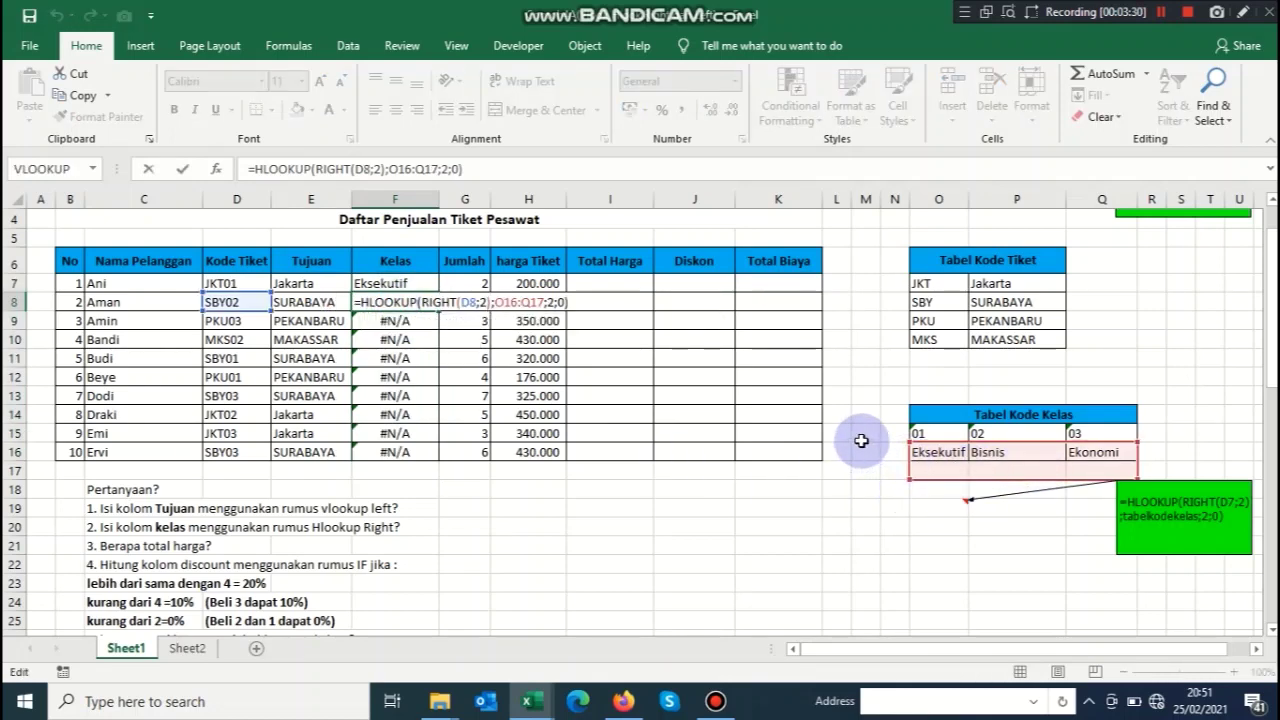
key(Return)
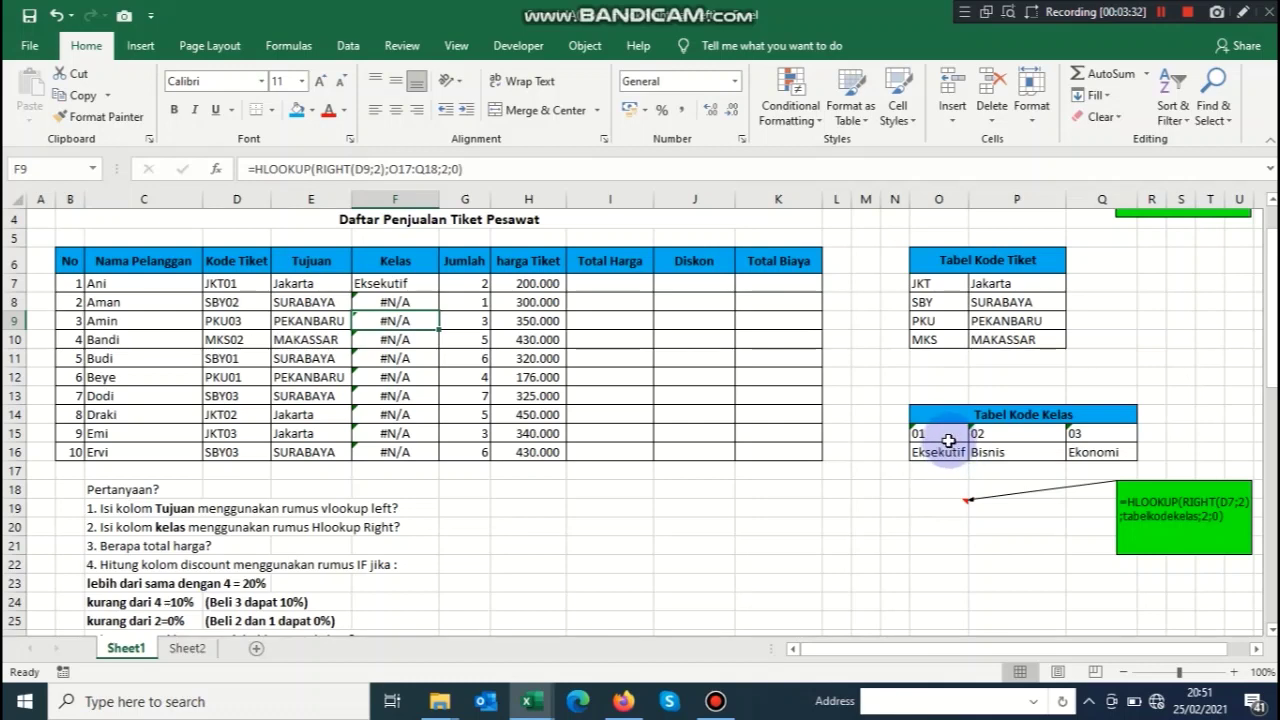
Name the Tabel Kode Kelas range O15:Q16 as tabelkodekelas
drag(944, 437, 1092, 455)
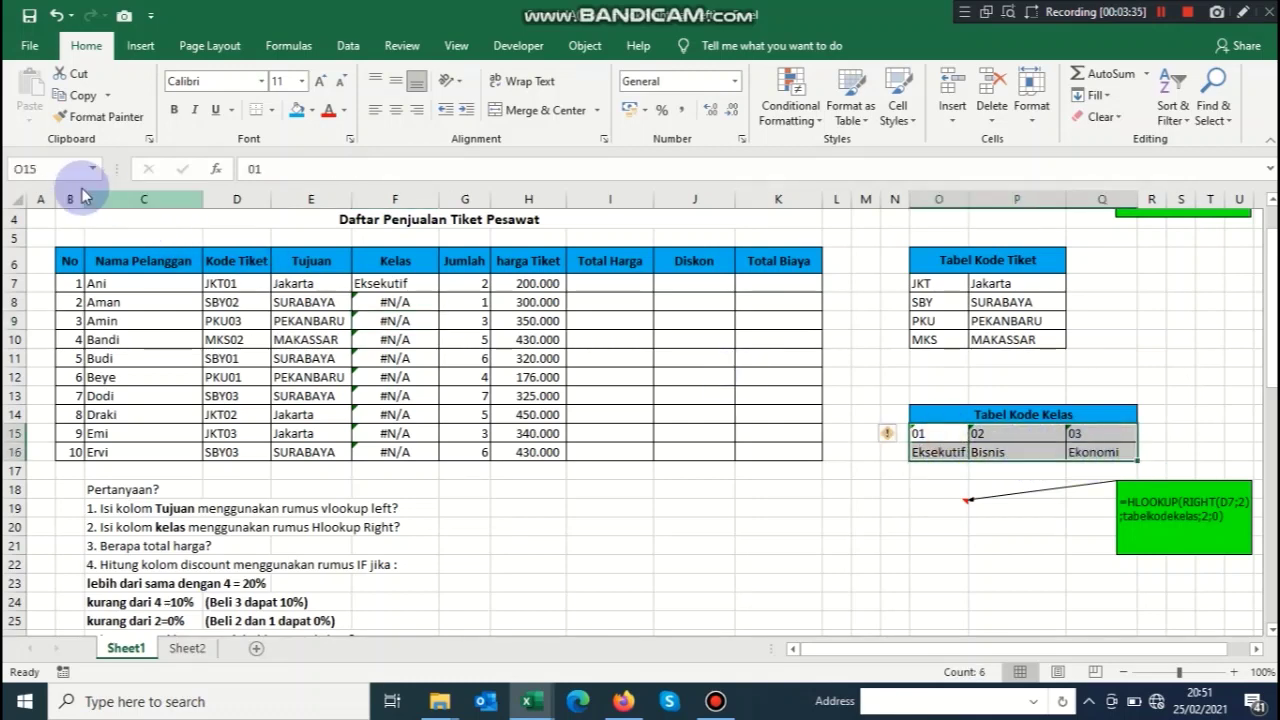
click(48, 169)
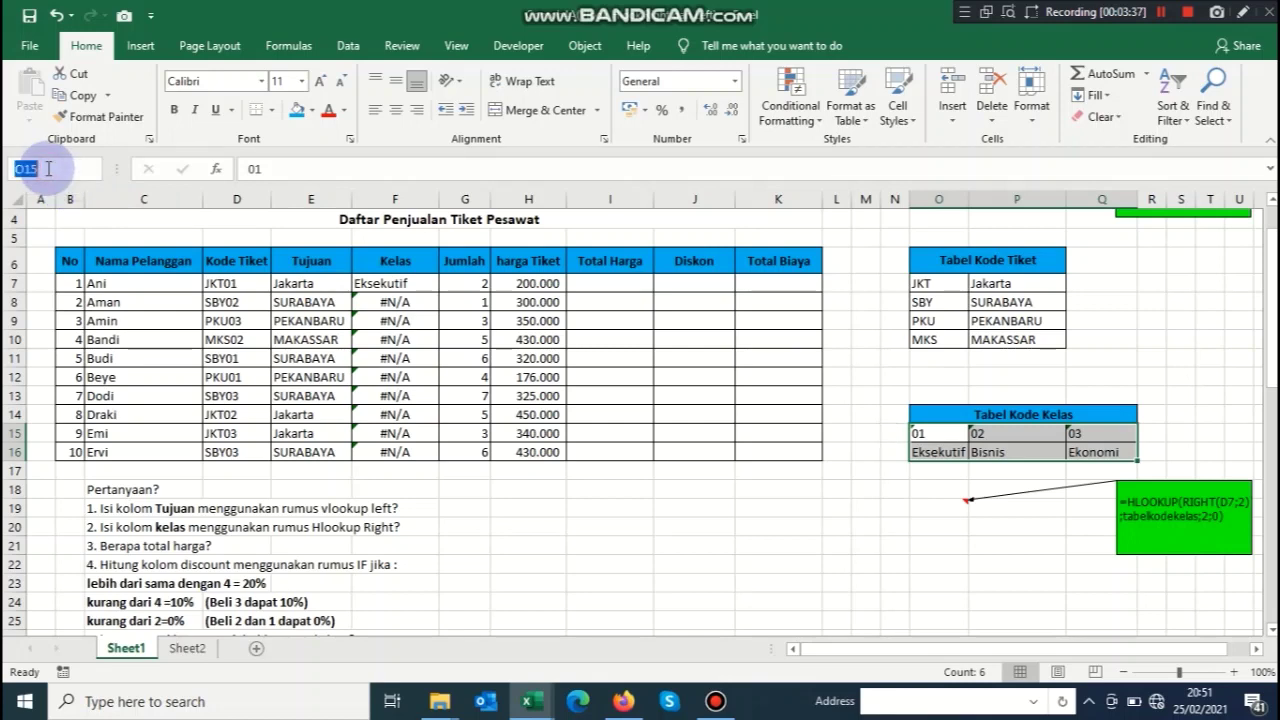
text(tabelkod)
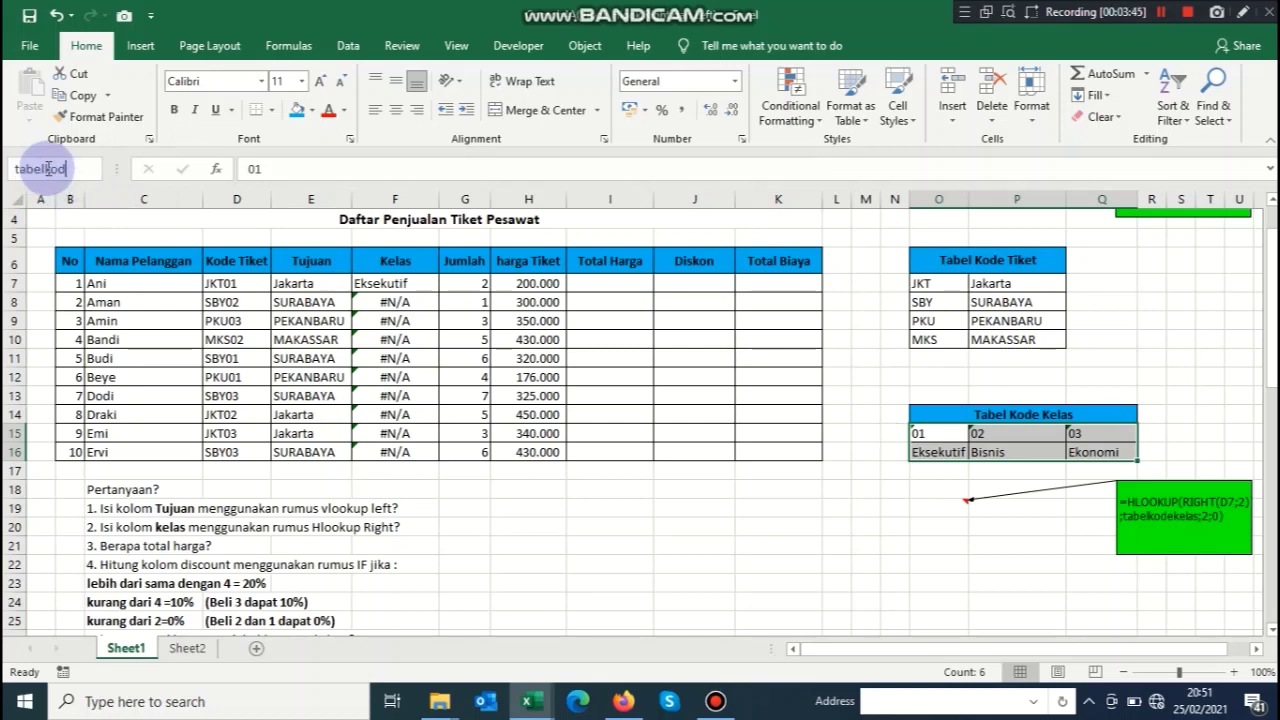
text(ekelas)
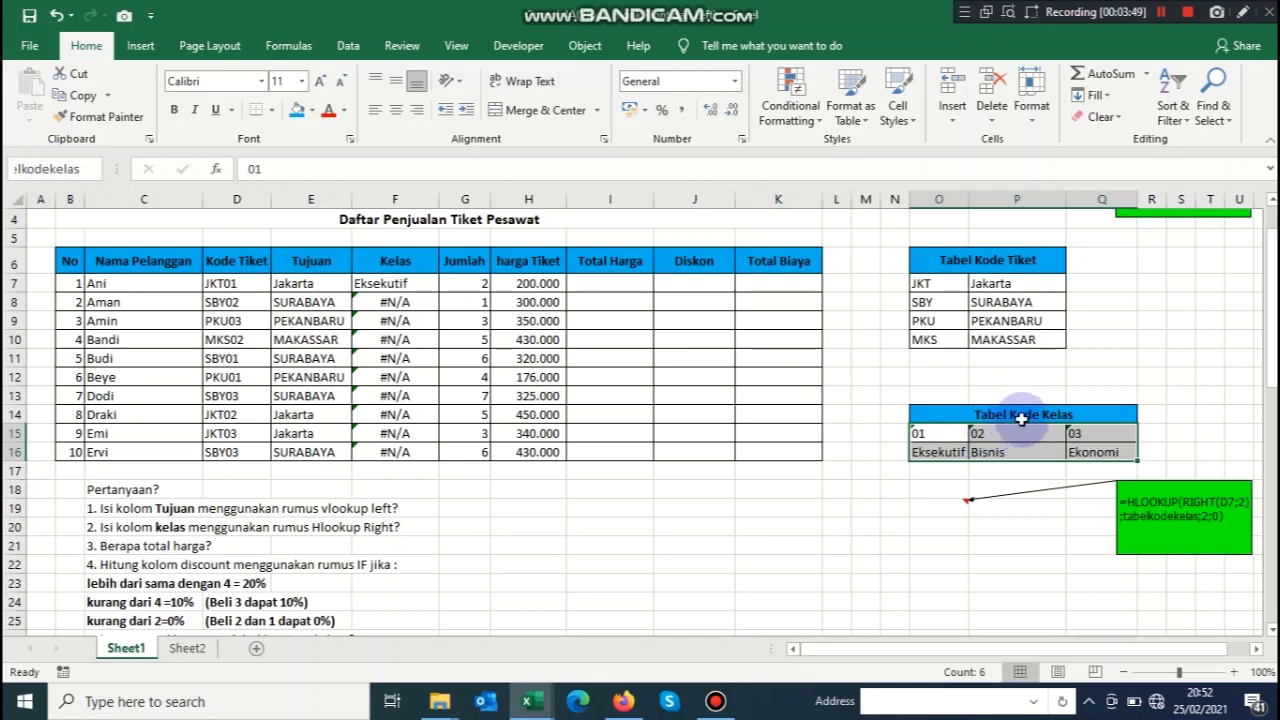
key(Return)
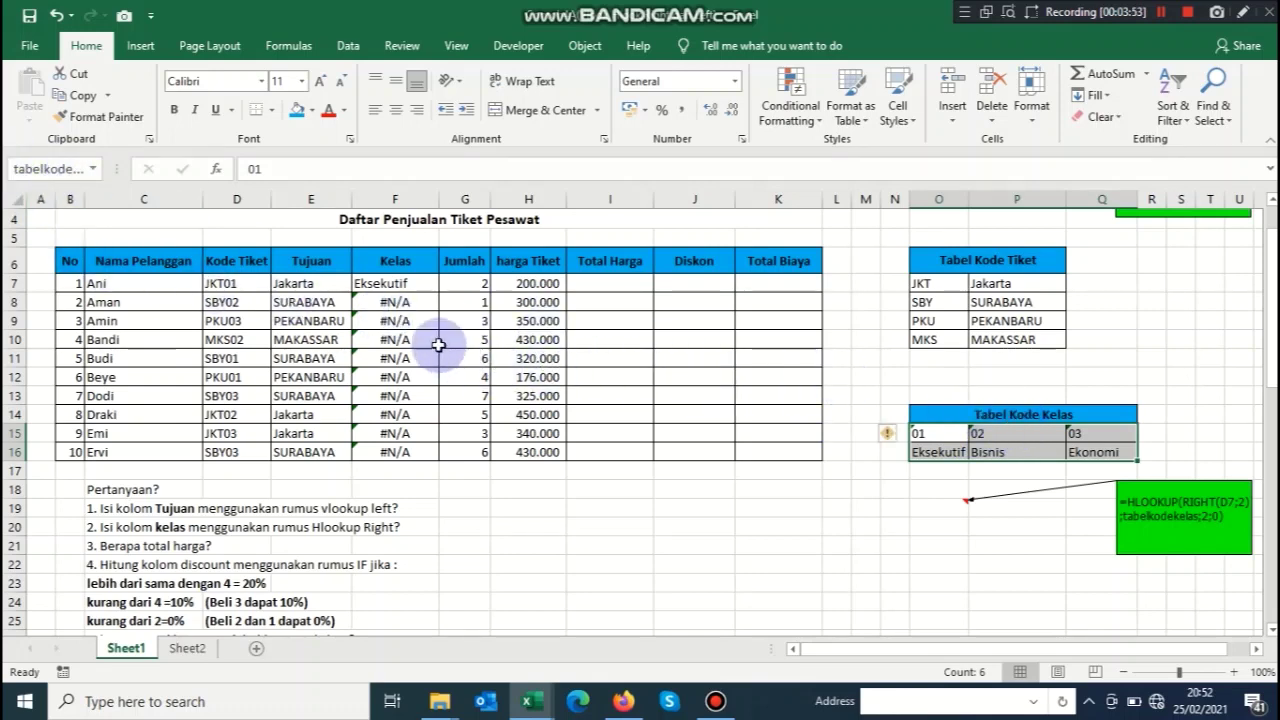
Replace the O15:Q16 table array in the F7 HLOOKUP formula with the named range tabelkodekelas
click(399, 284)
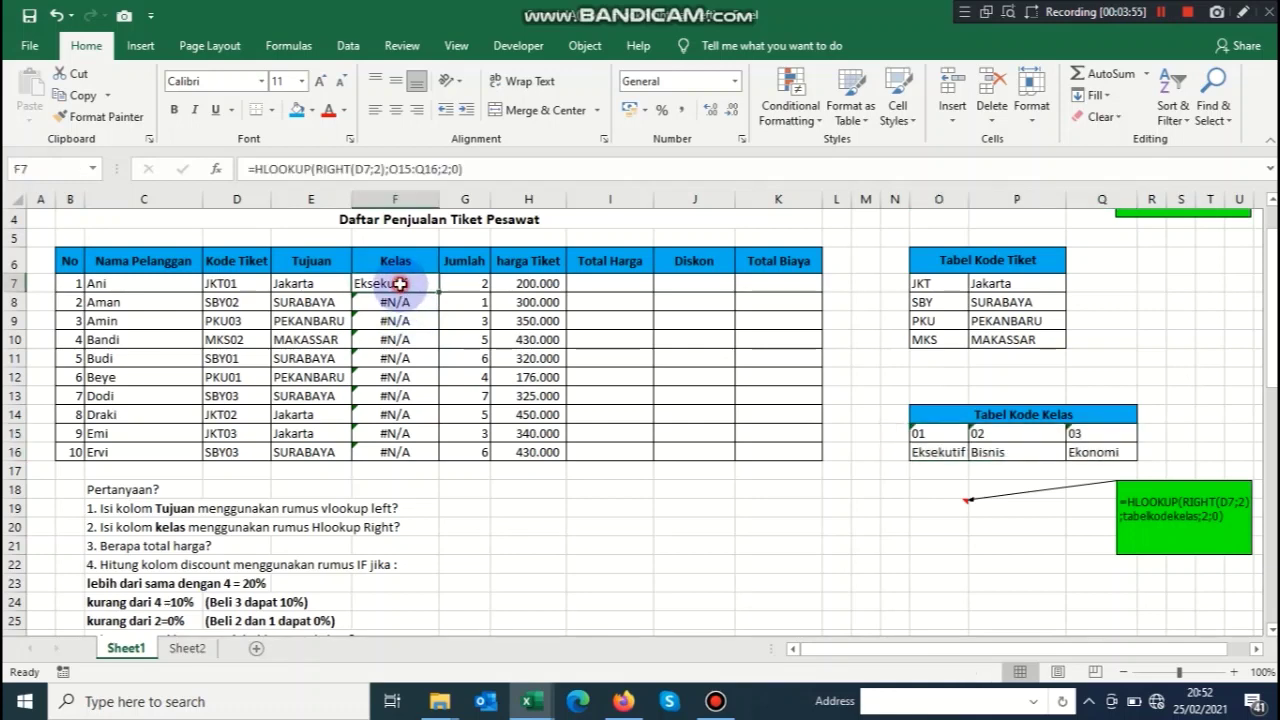
click(437, 170)
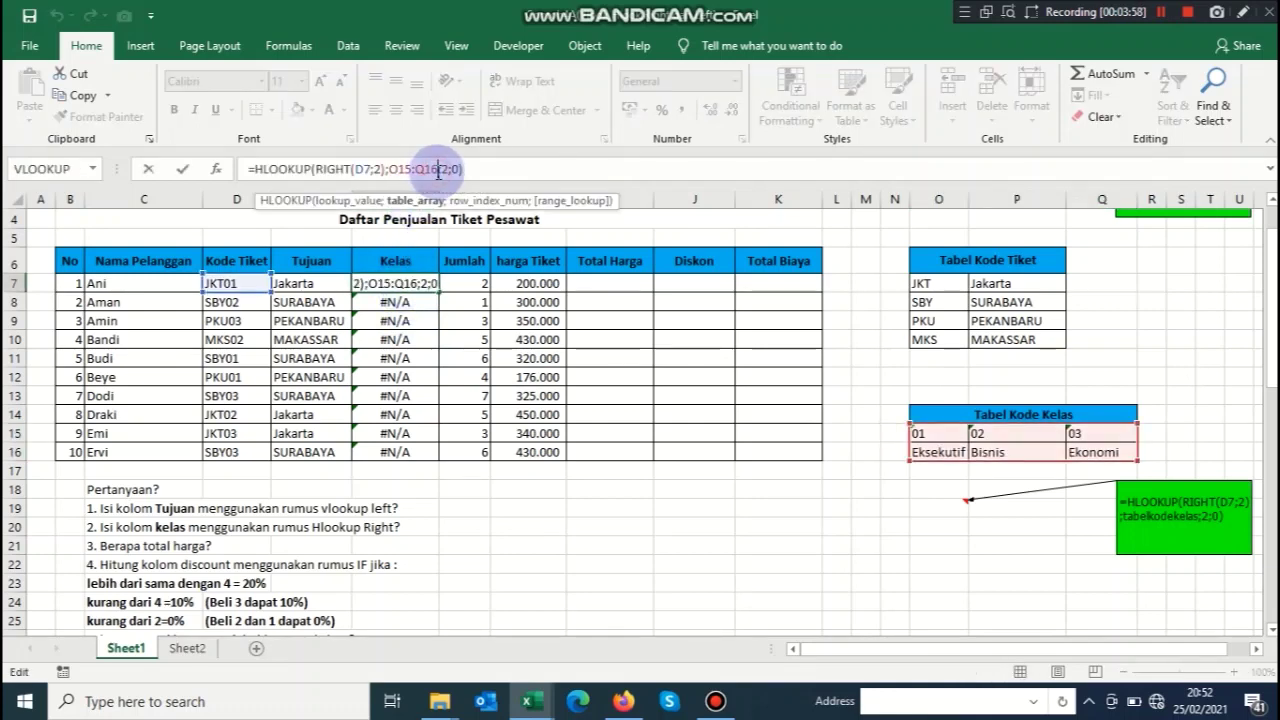
key(BackSpace)
key(BackSpace)
key(BackSpace)
key(BackSpace)
key(BackSpace)
key(BackSpace)
key(BackSpace)
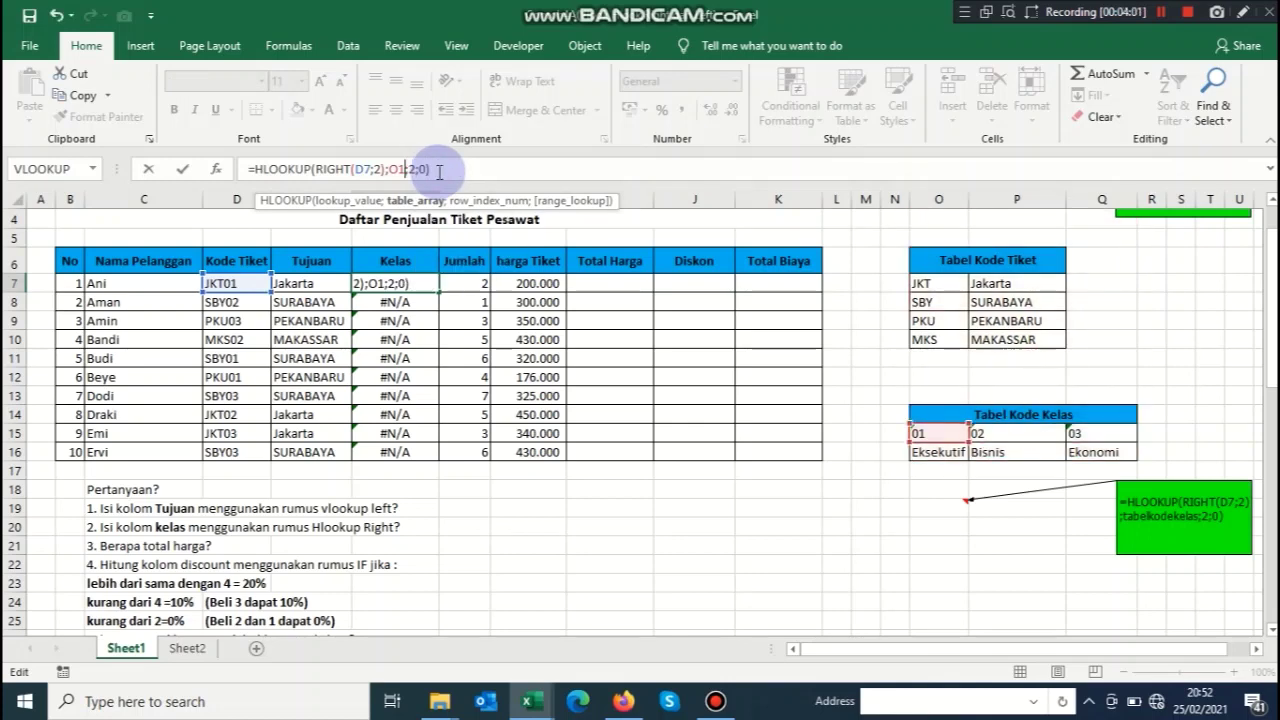
text(t)
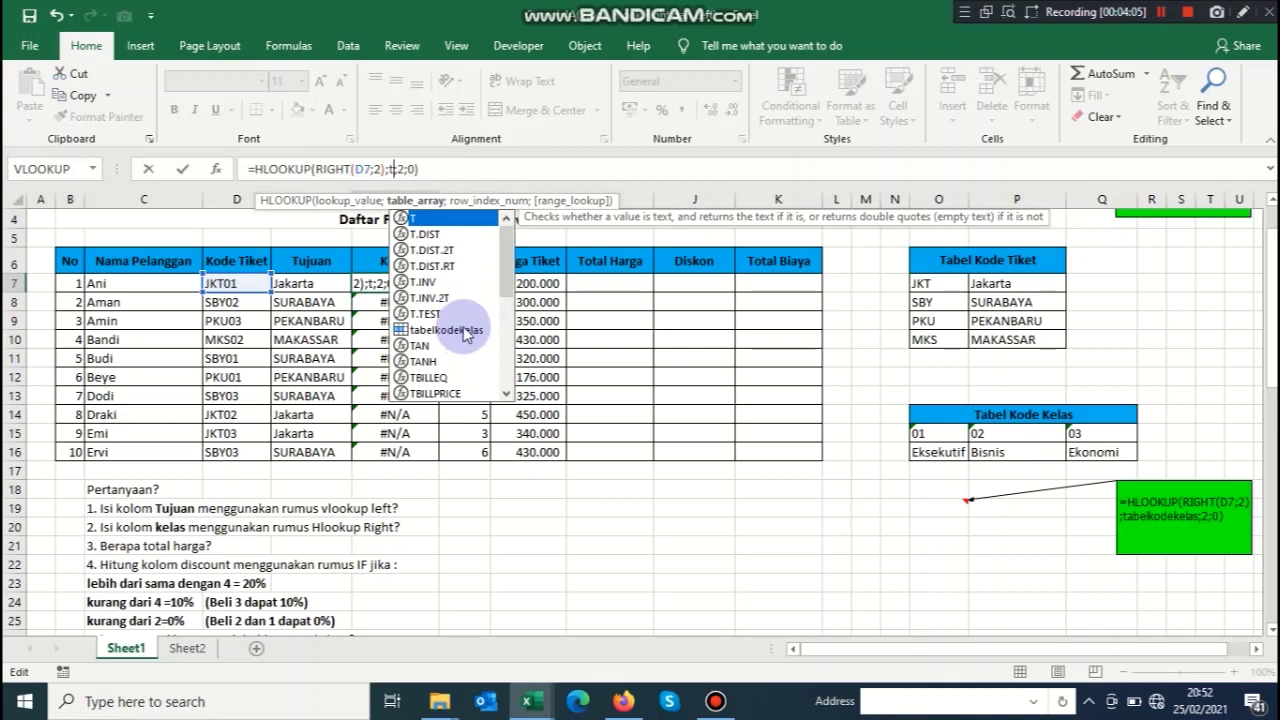
text(ab)
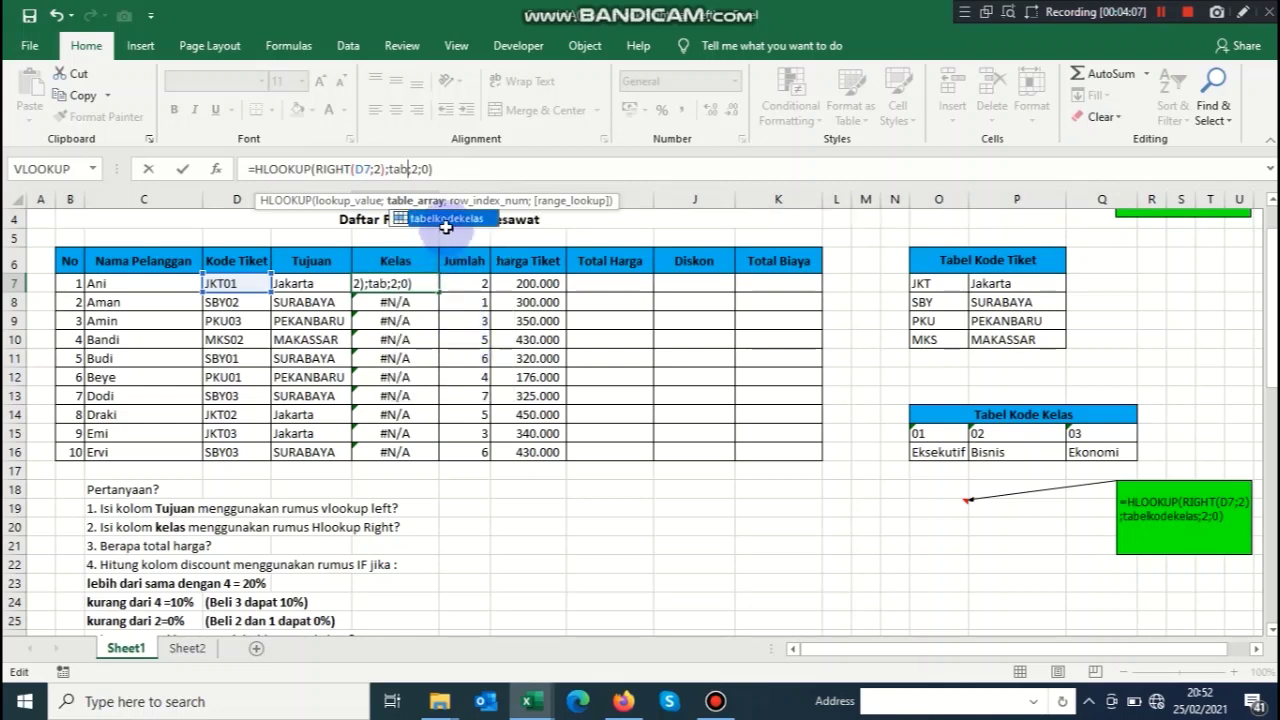
double_click(446, 224)
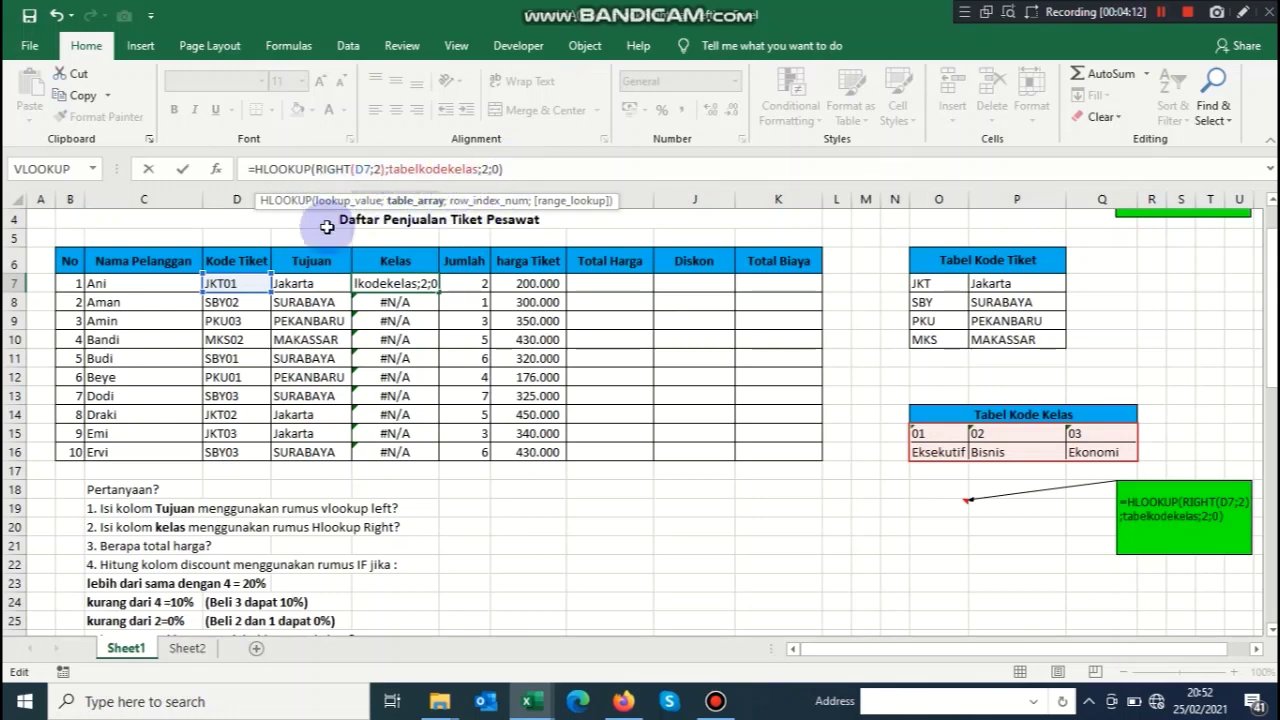
key(Return)
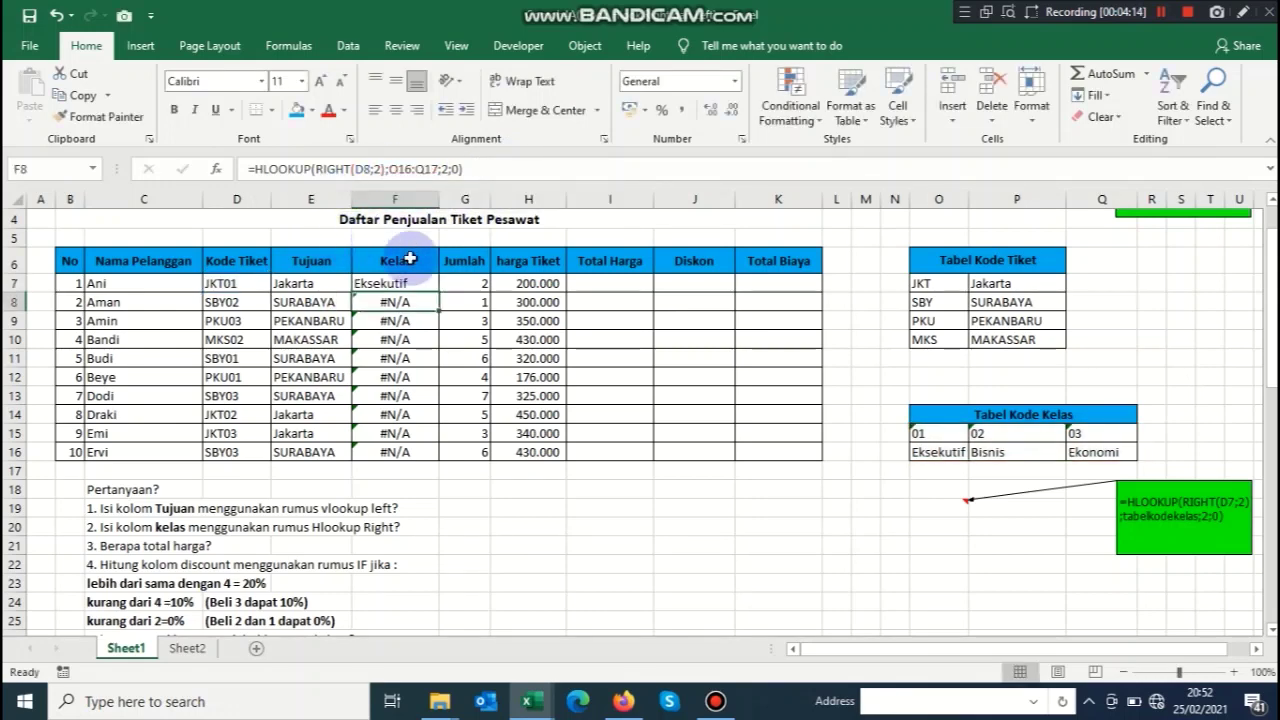
Fill the updated F7 HLOOKUP formula down the Kelas column through F16
click(423, 286)
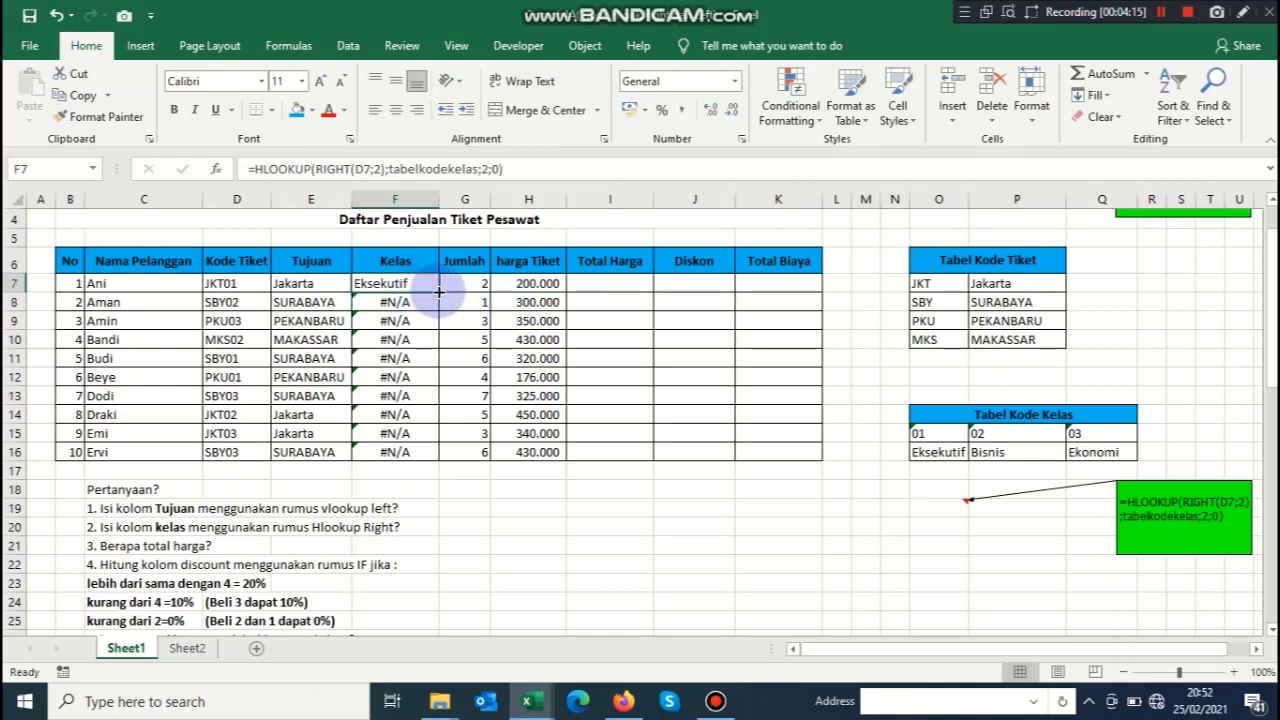
drag(438, 292, 415, 456)
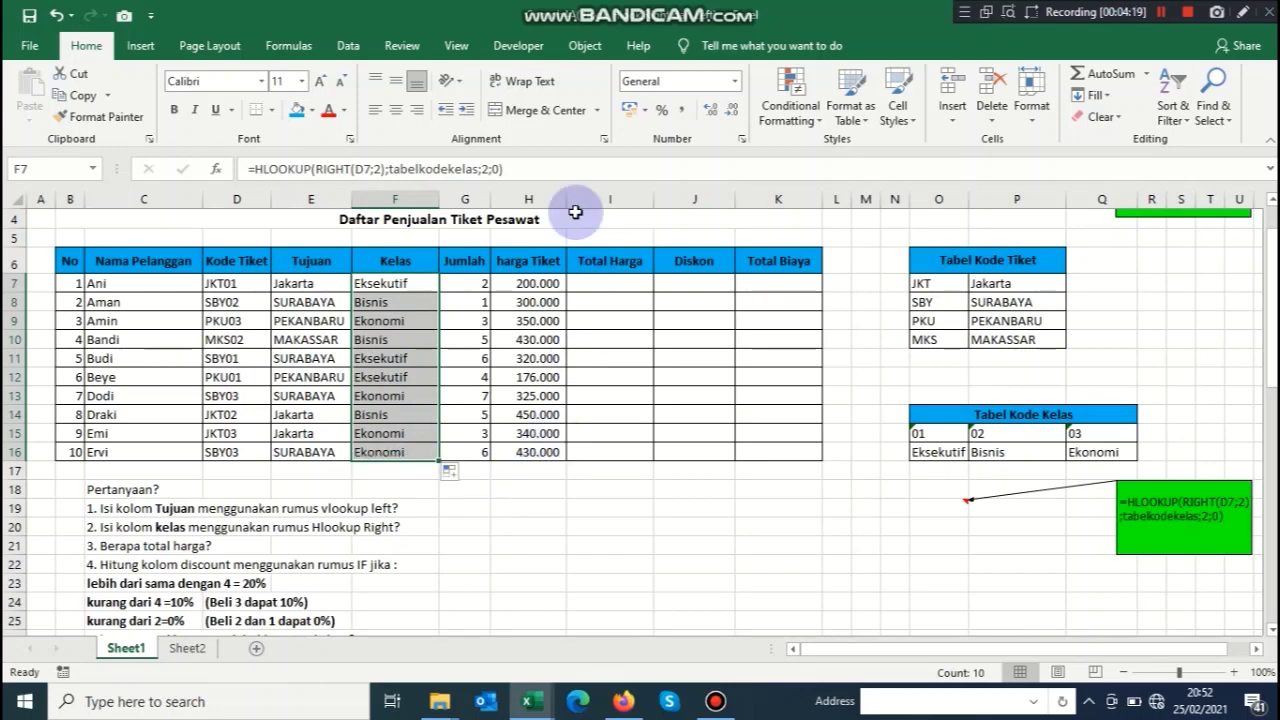
Check the Tujuan and Kelas formulas in row 8 against ticket code D8 and the 02 column of Tabel Kode Kelas
click(1235, 678)
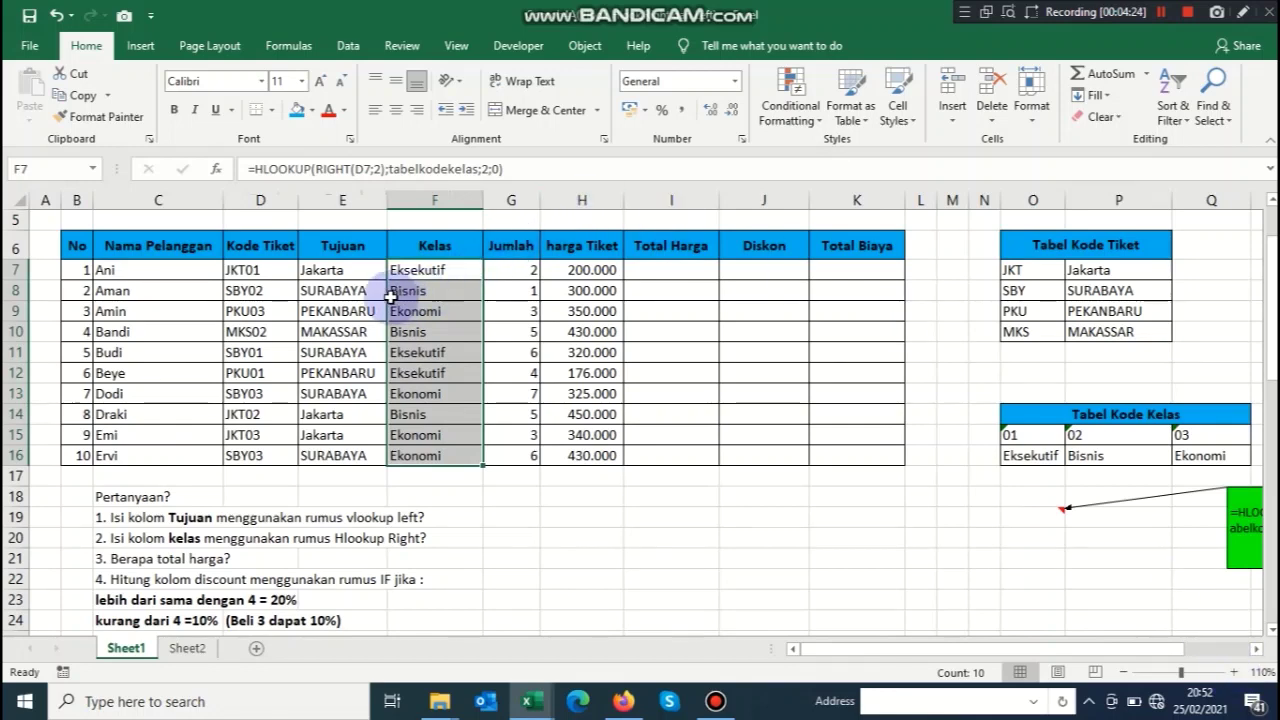
click(360, 288)
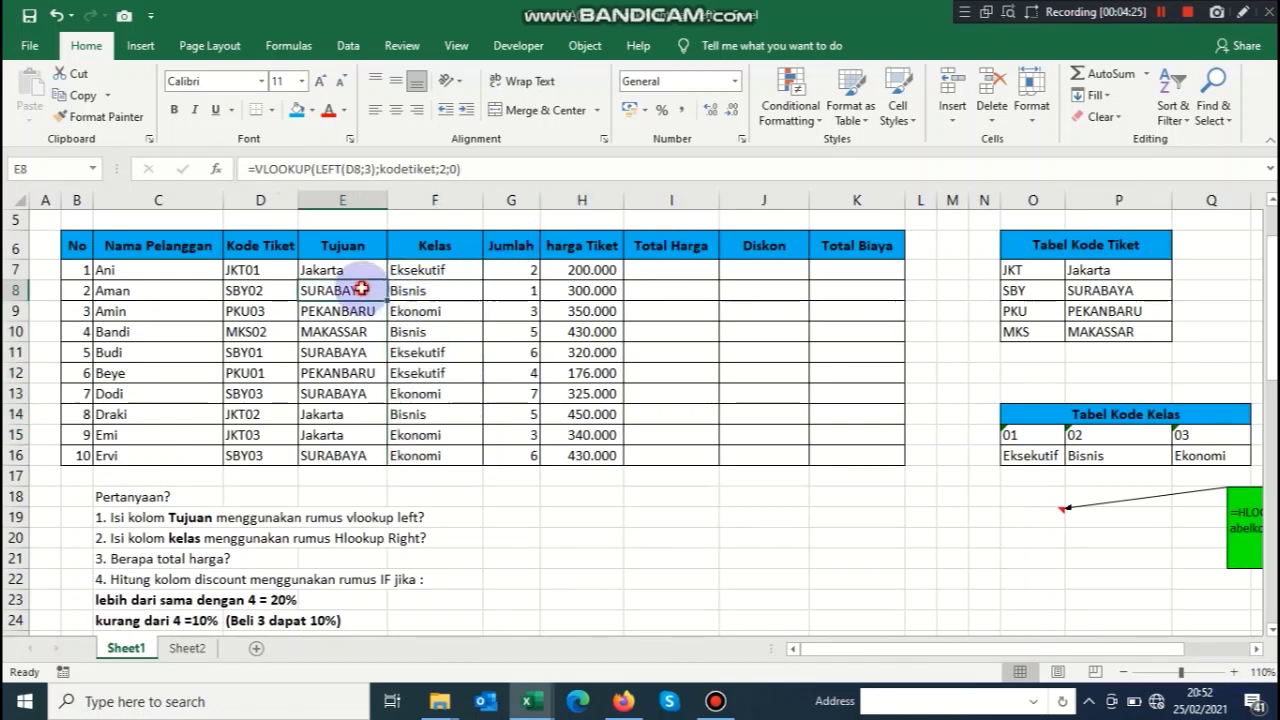
click(403, 290)
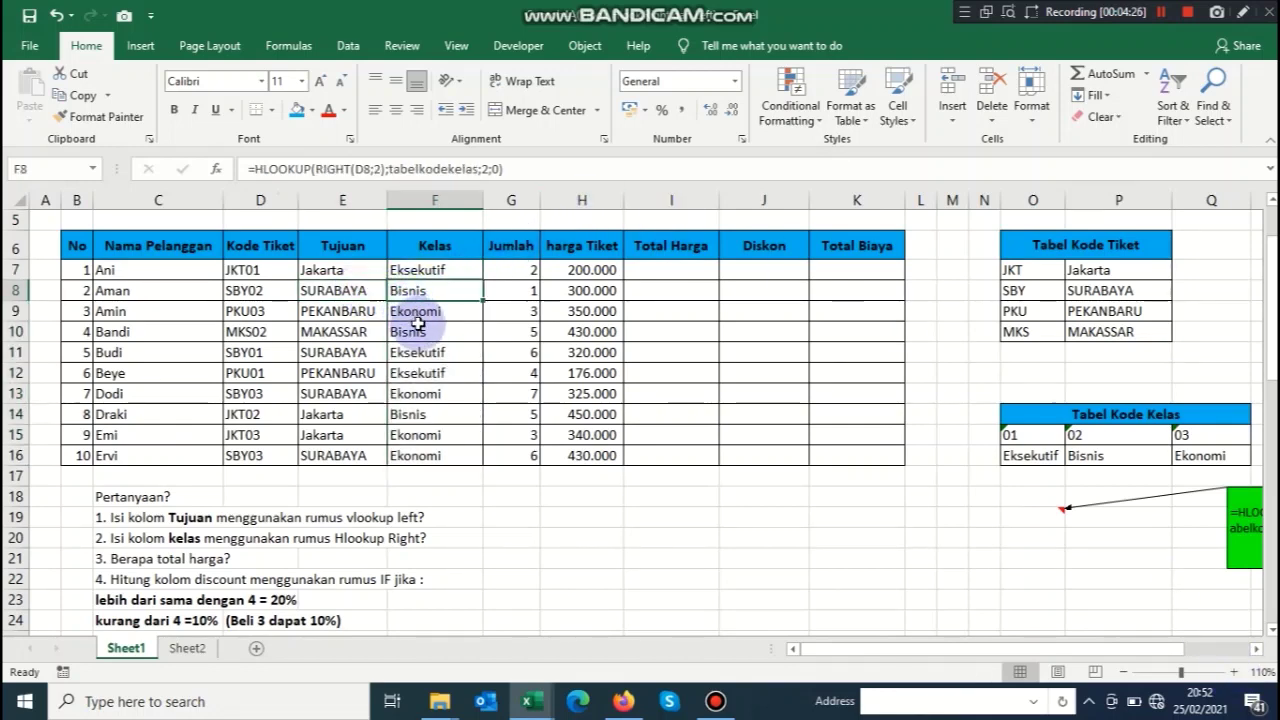
click(245, 293)
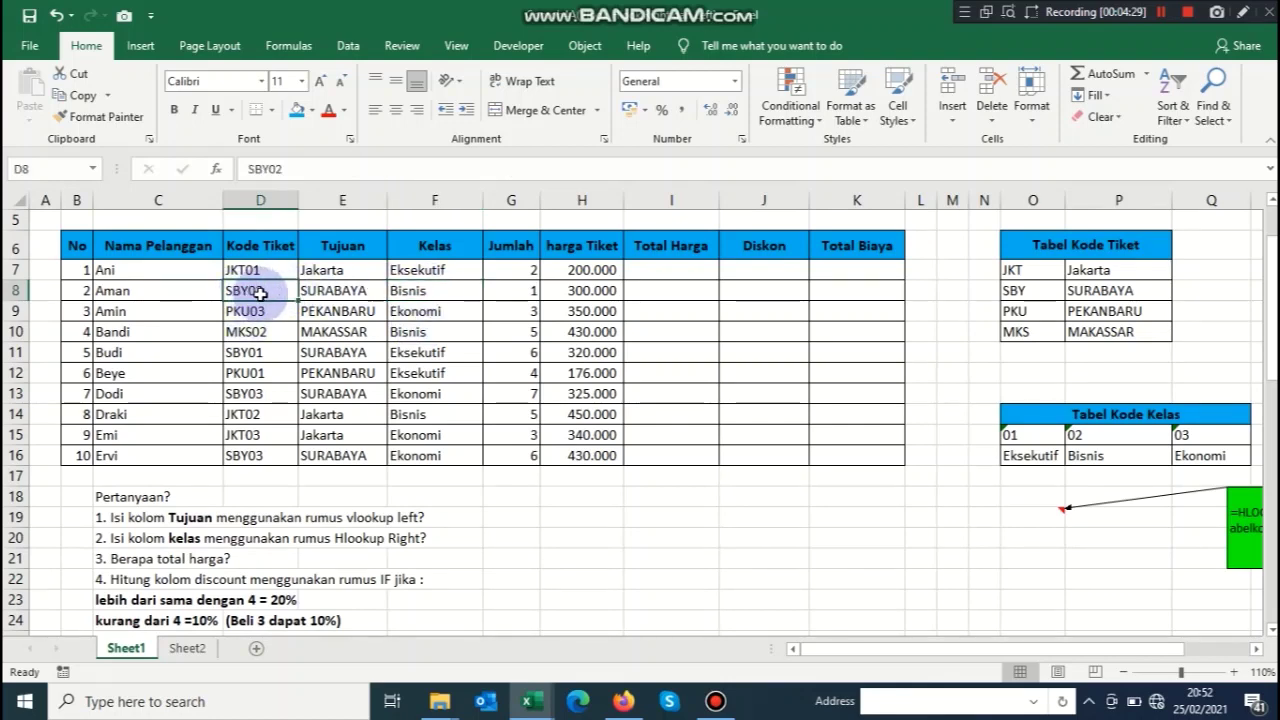
click(322, 292)
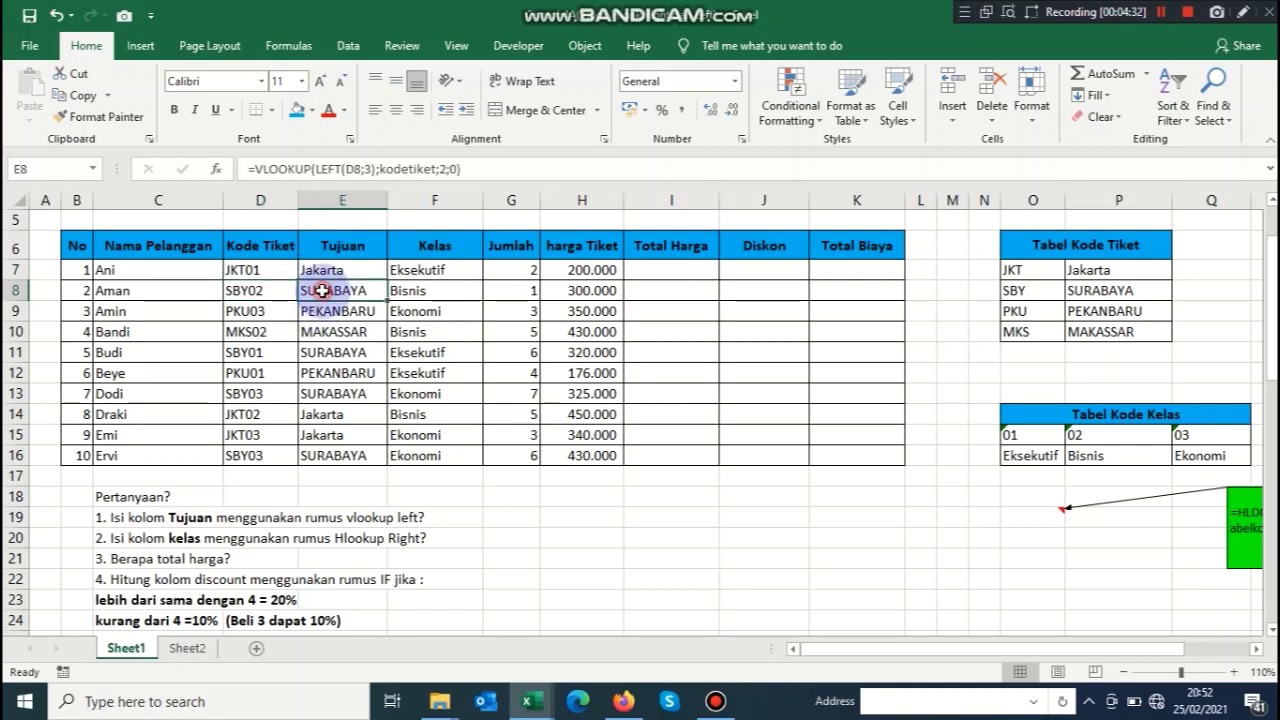
click(398, 292)
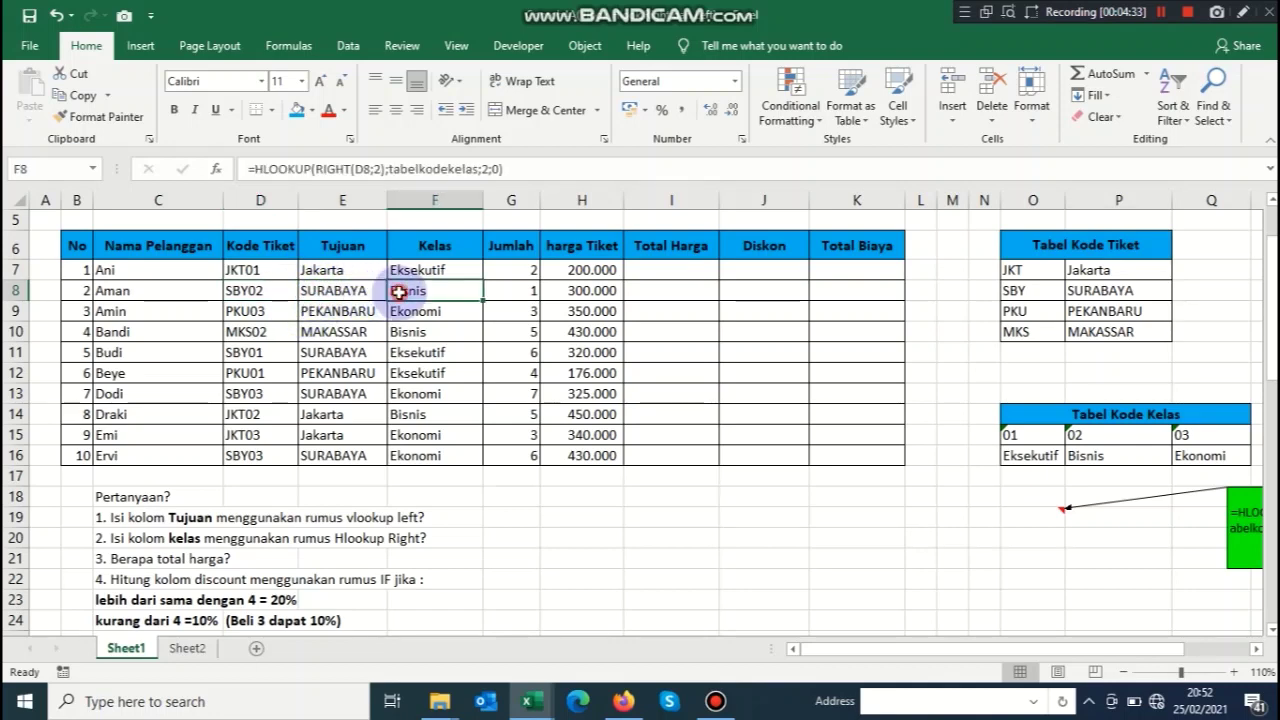
click(1081, 437)
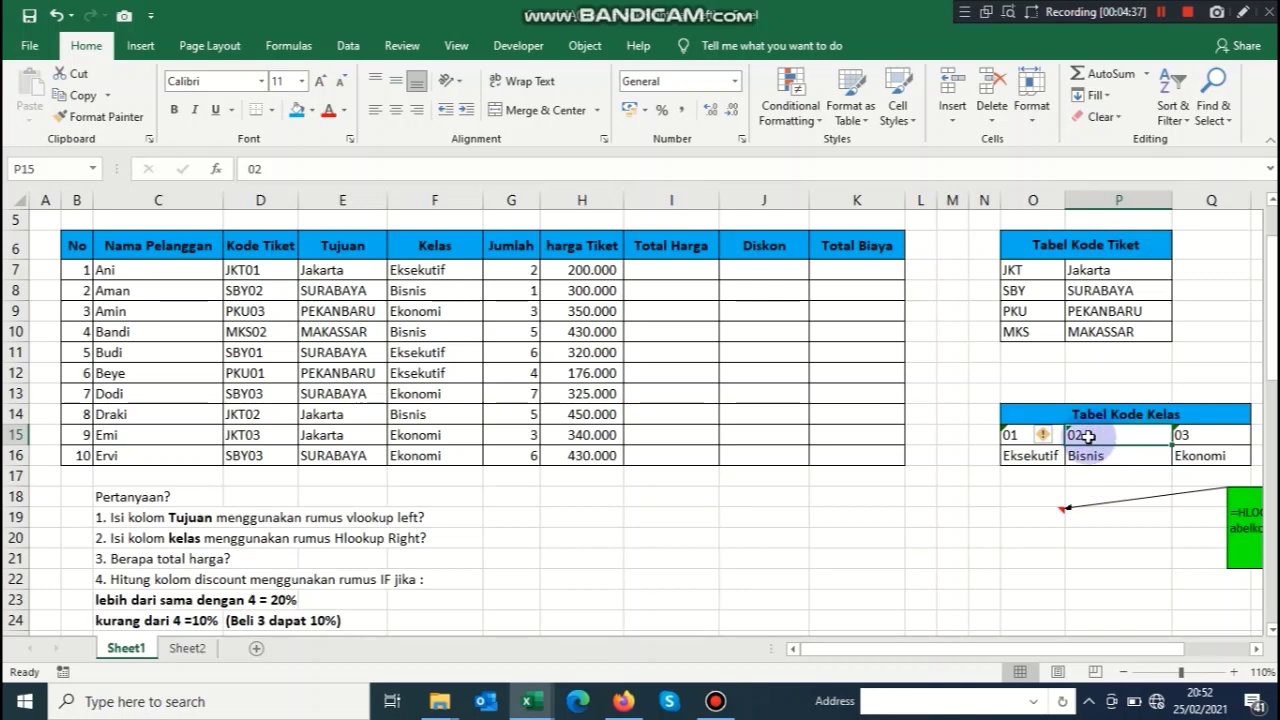
click(1082, 456)
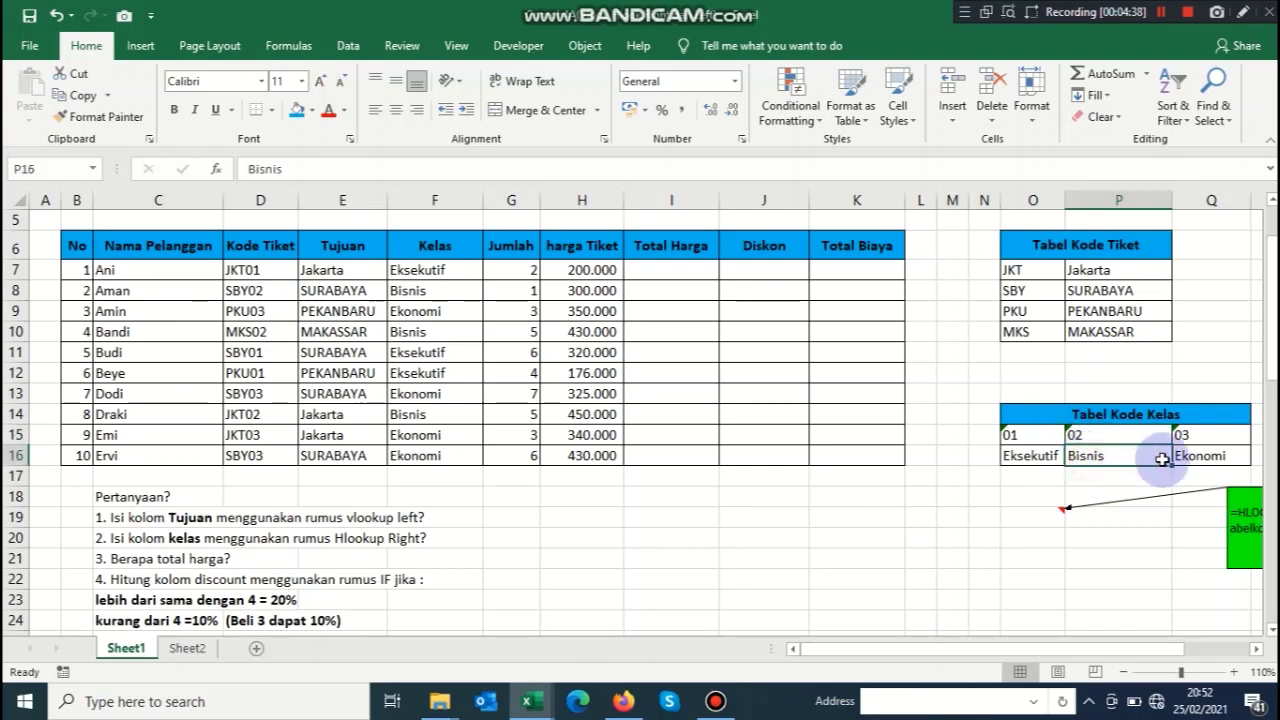
Compare ticket code D7 of the first customer with its destination in Tabel Kode Tiket and class in Tabel Kode Kelas
click(129, 339)
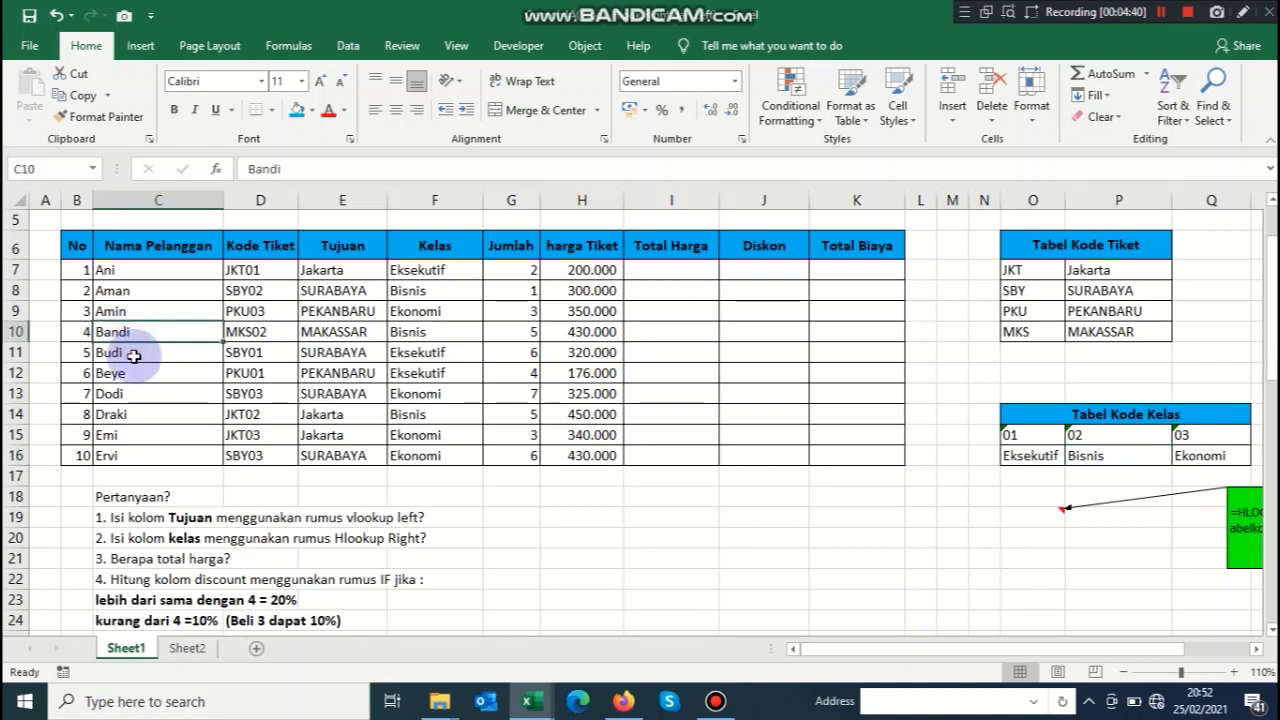
click(111, 270)
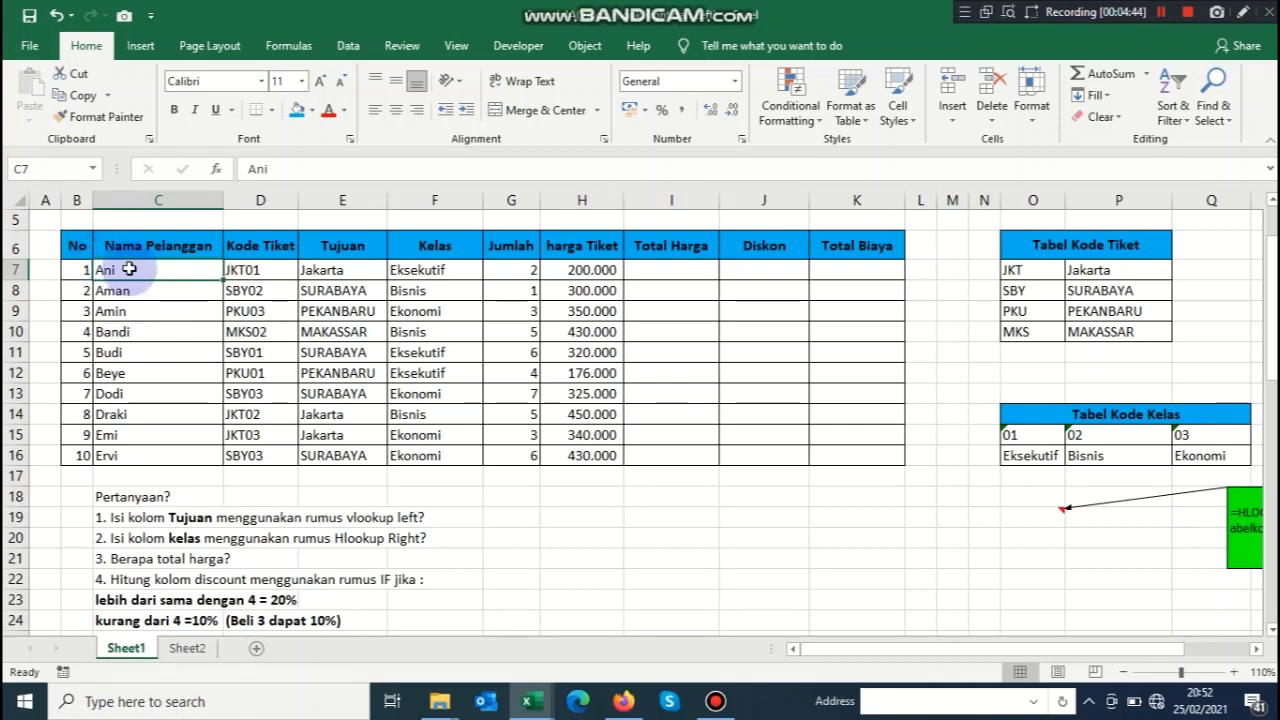
click(246, 272)
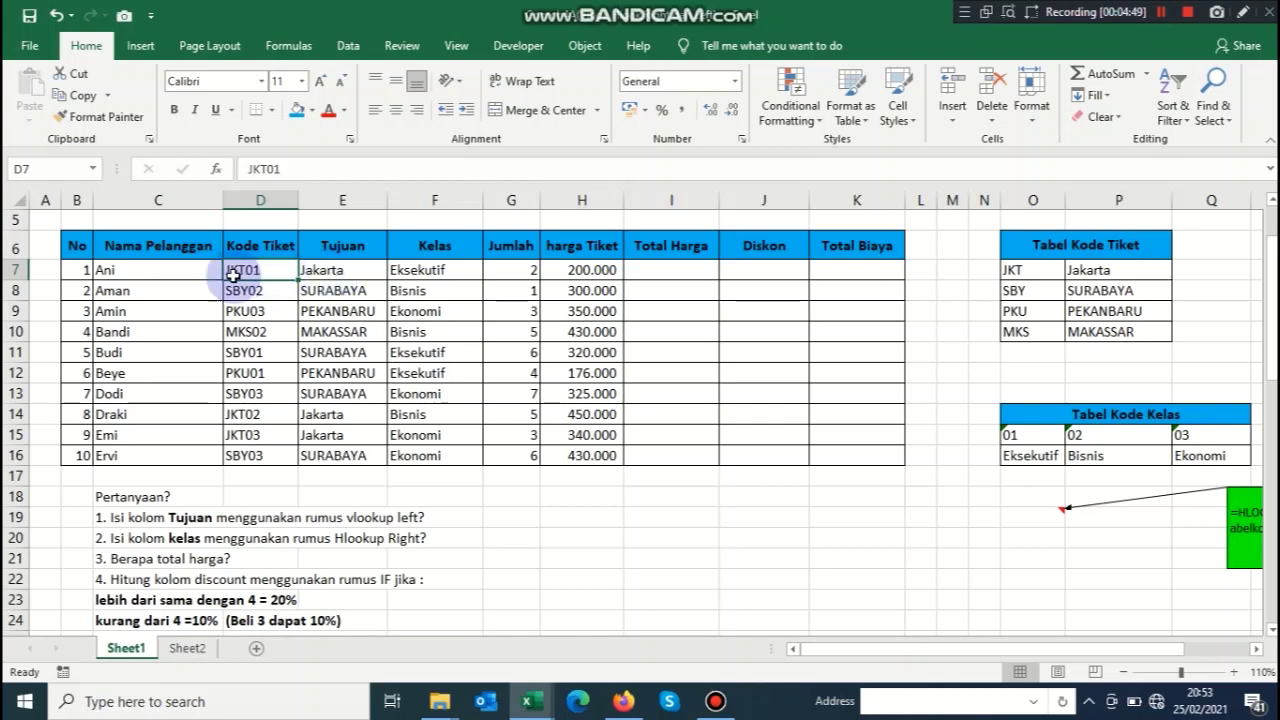
click(1094, 271)
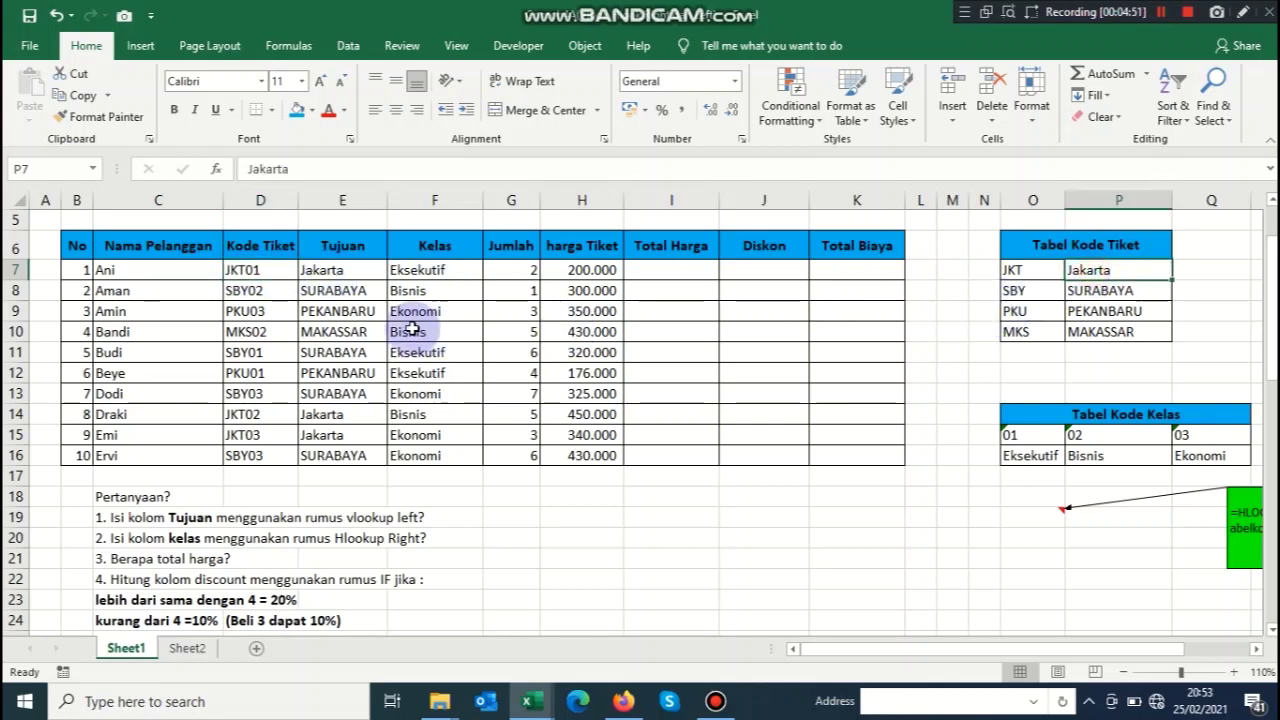
click(1020, 457)
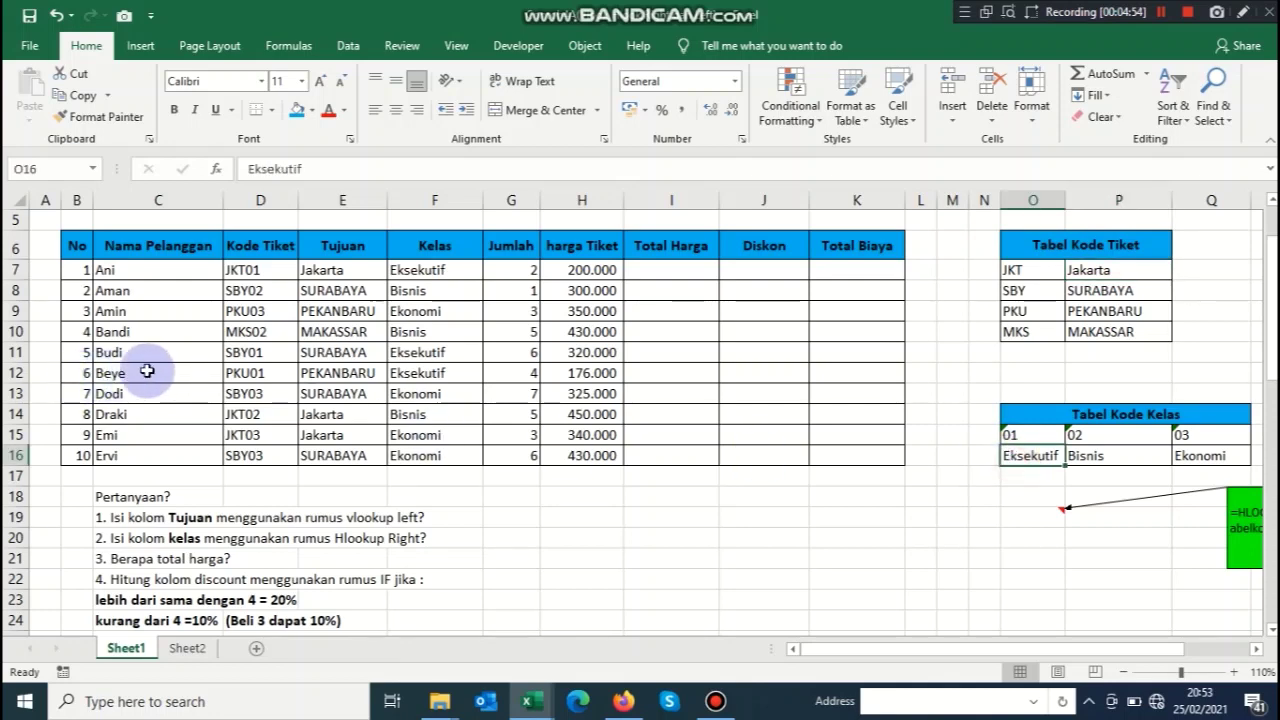
Check the Tujuan result in row 13 against ticket code D13 and the SBY entry in Tabel Kode Tiket
drag(108, 396, 212, 395)
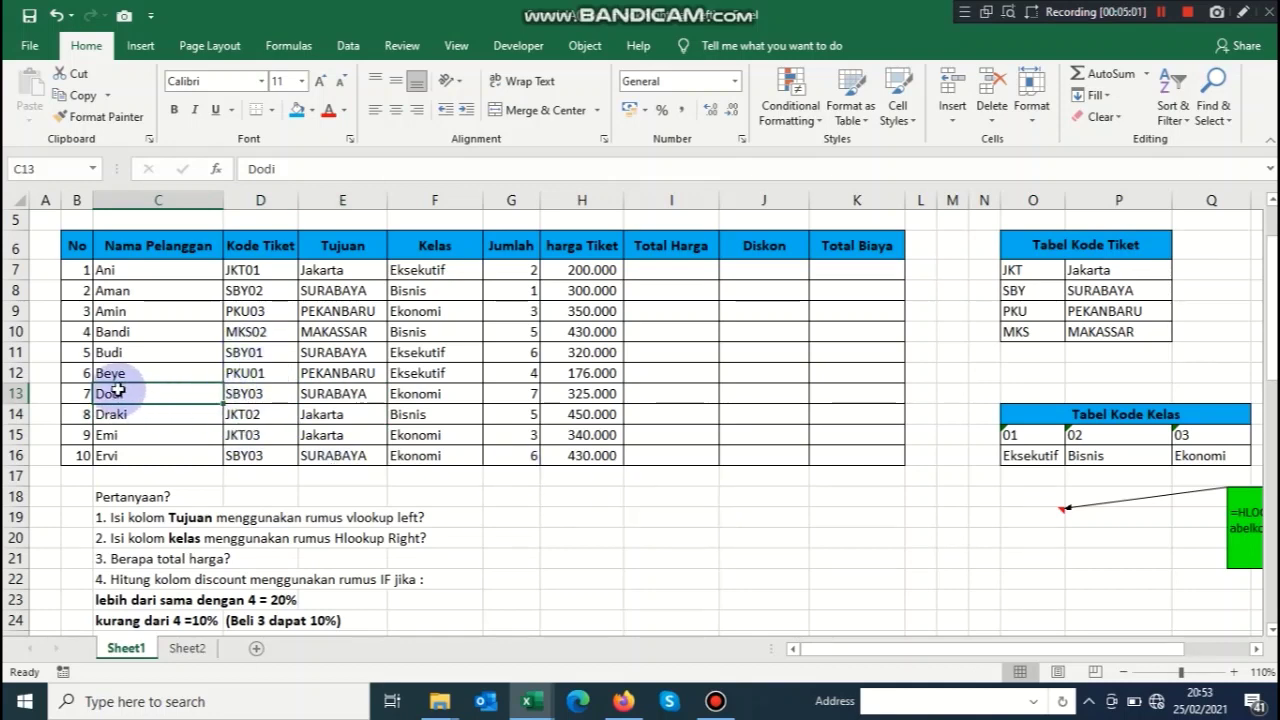
click(255, 395)
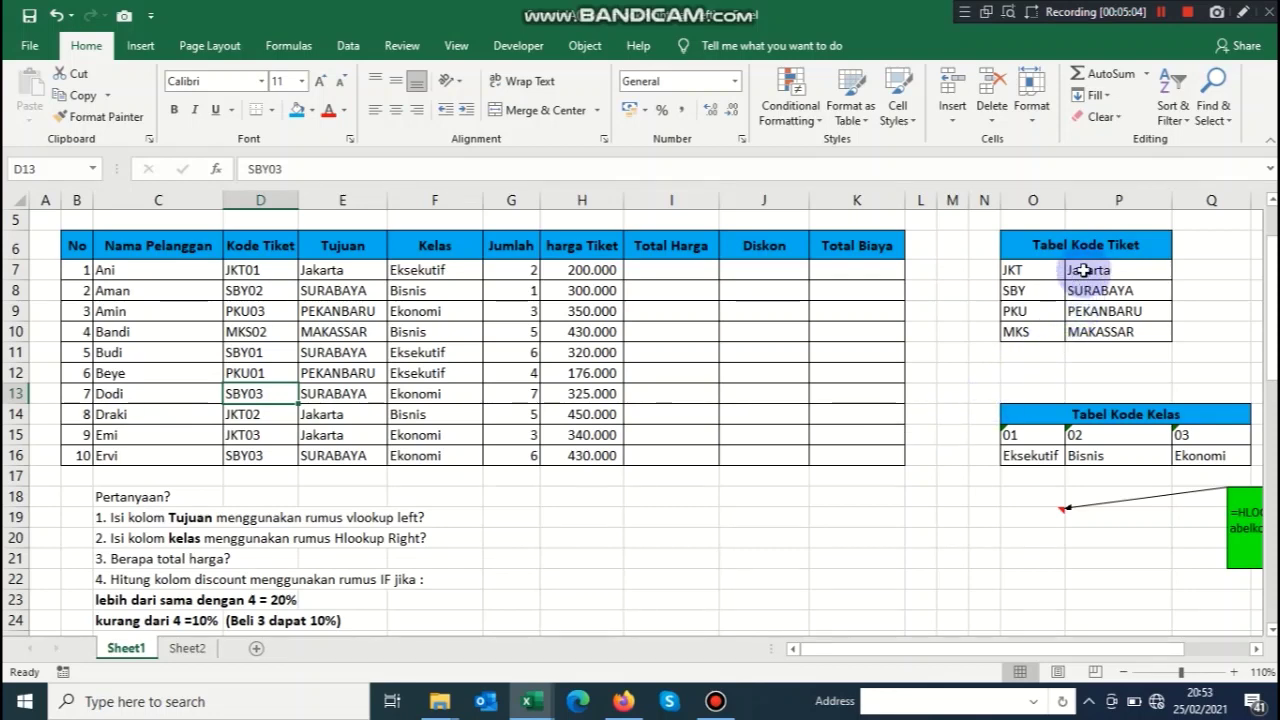
click(316, 396)
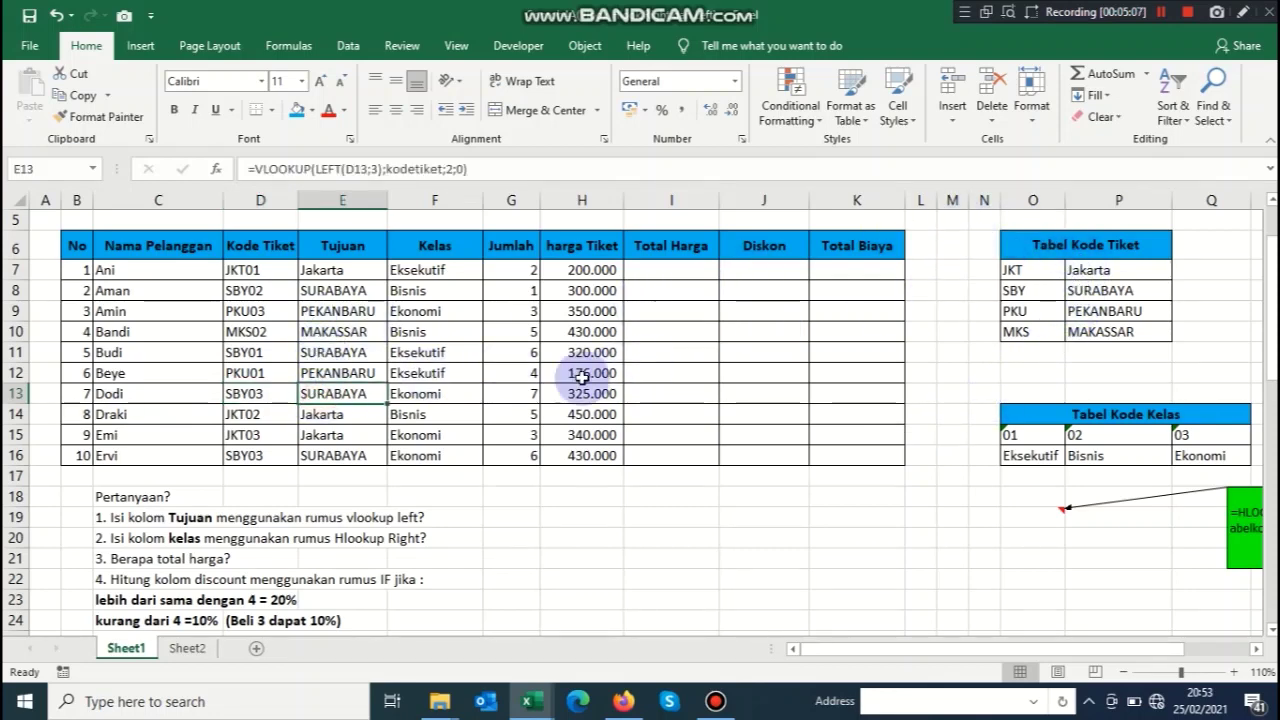
click(1092, 292)
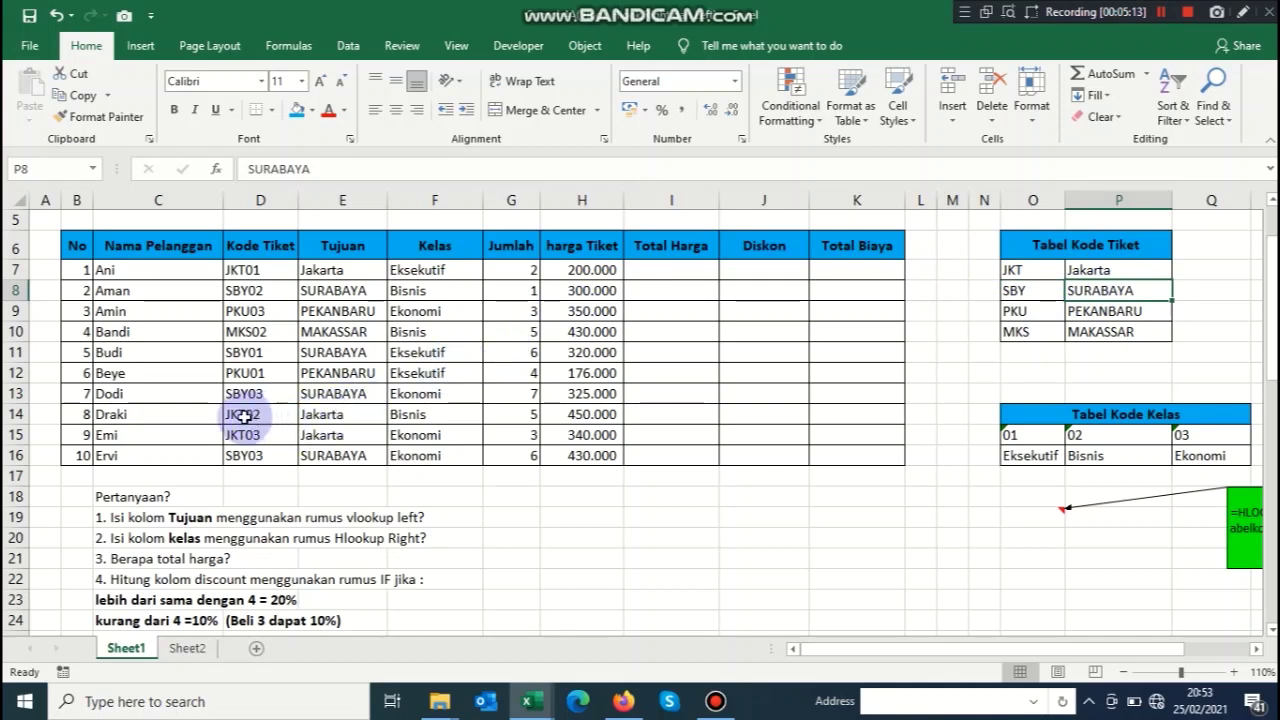
click(318, 396)
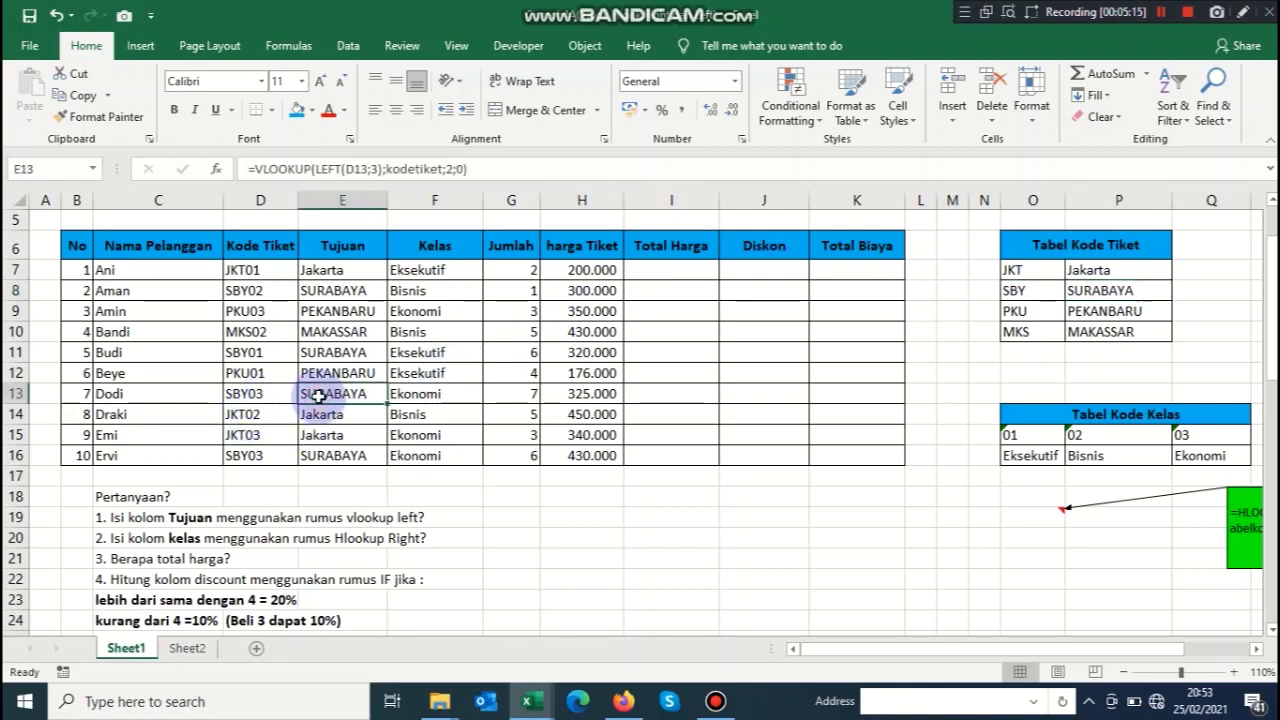
Check the Kelas result in row 13 against ticket code D13 and the 03 column of Tabel Kode Kelas
click(403, 390)
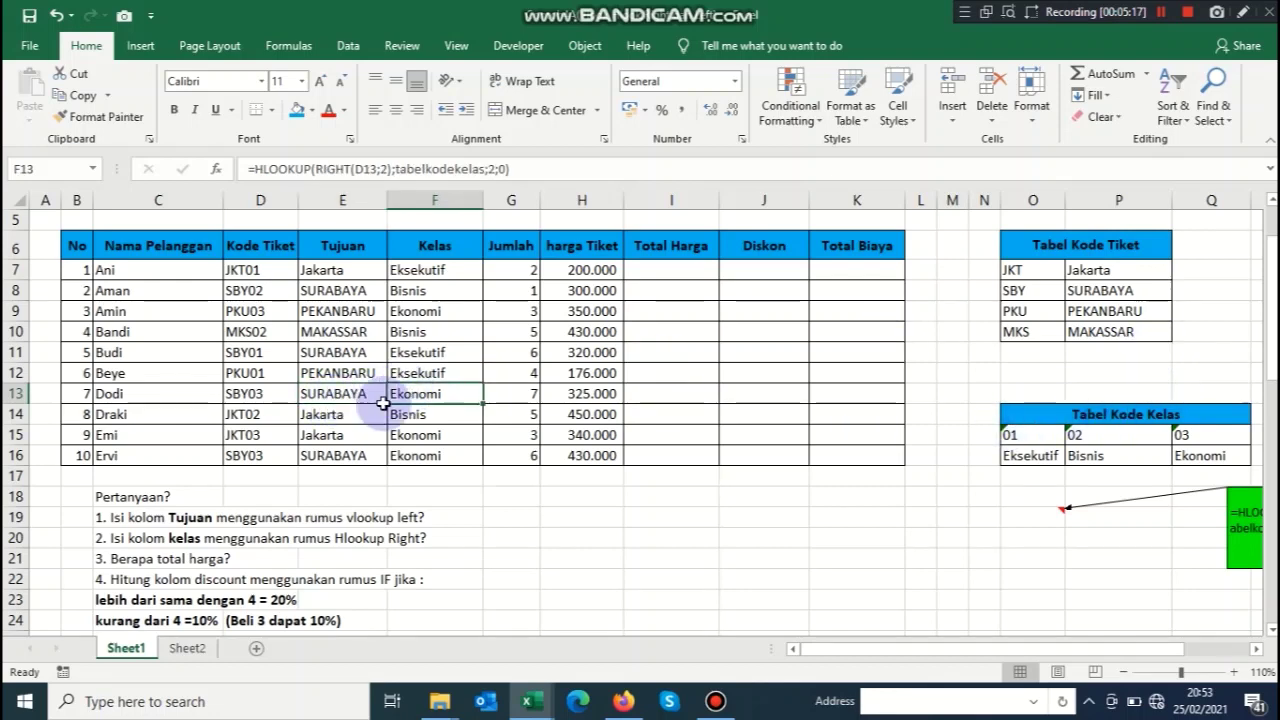
click(248, 400)
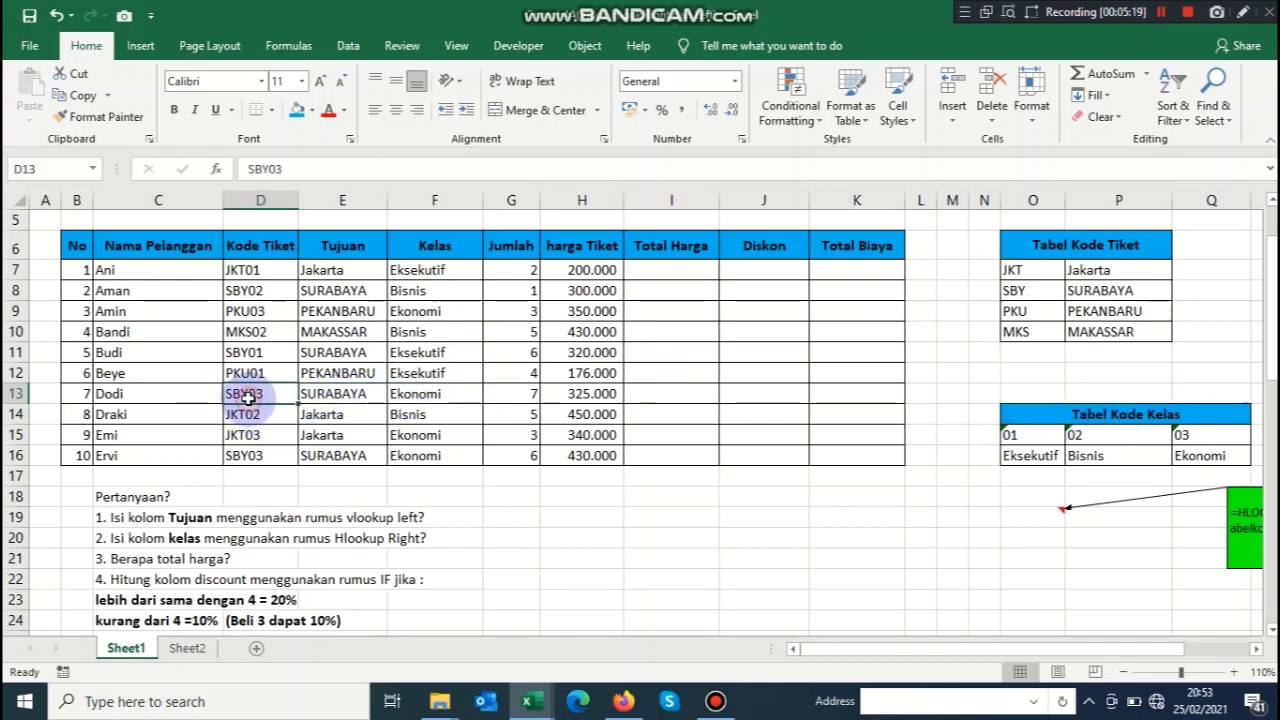
click(1203, 455)
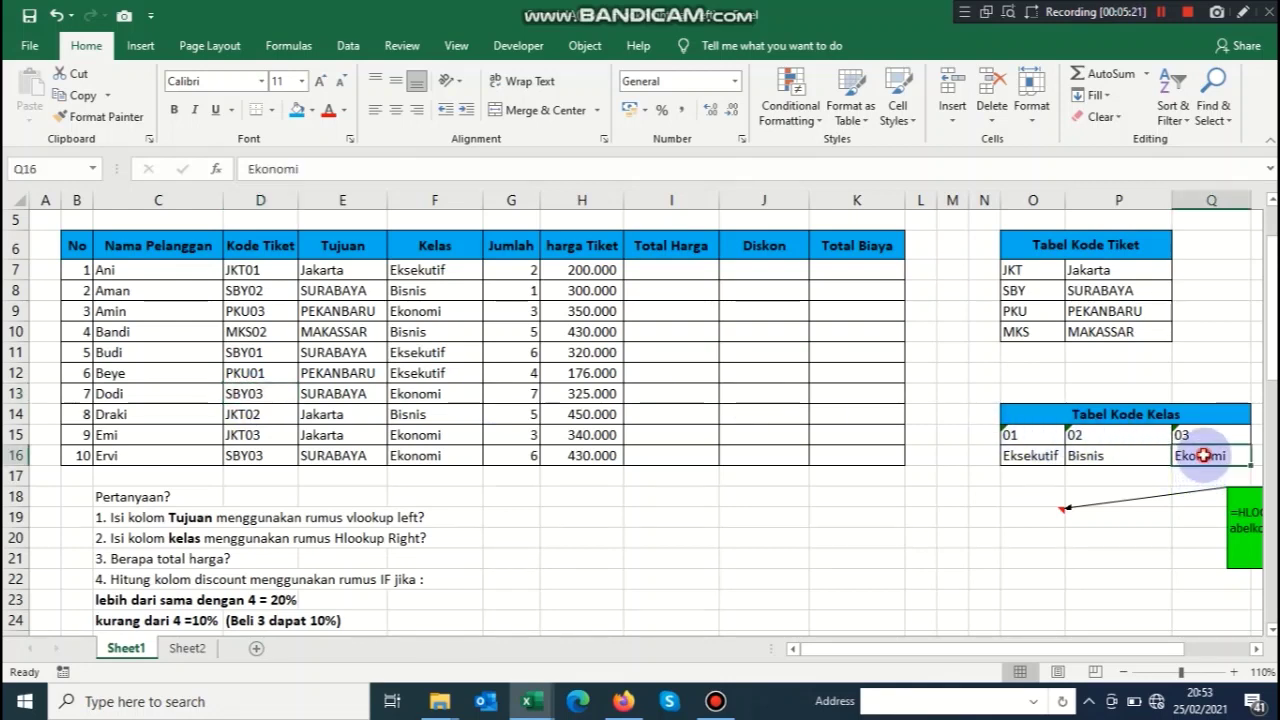
Check the Tujuan and Kelas formulas of the last customer in row 16 against ticket code D16
click(103, 455)
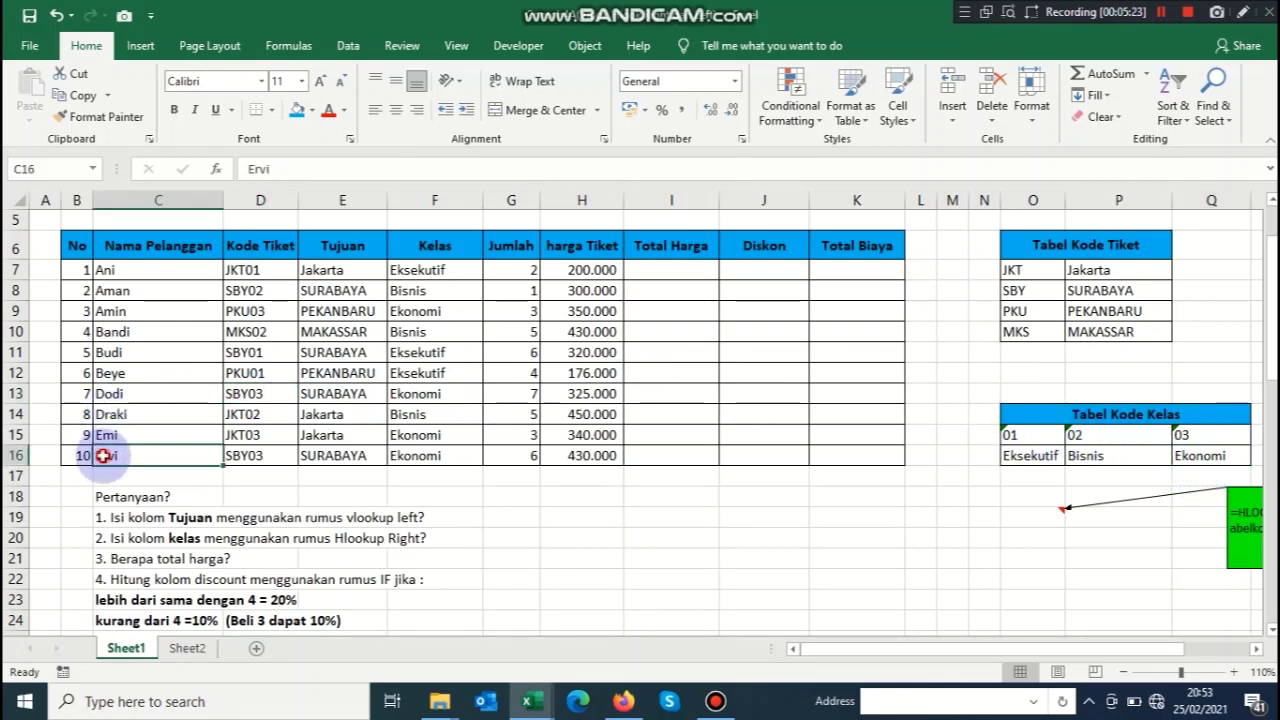
click(250, 459)
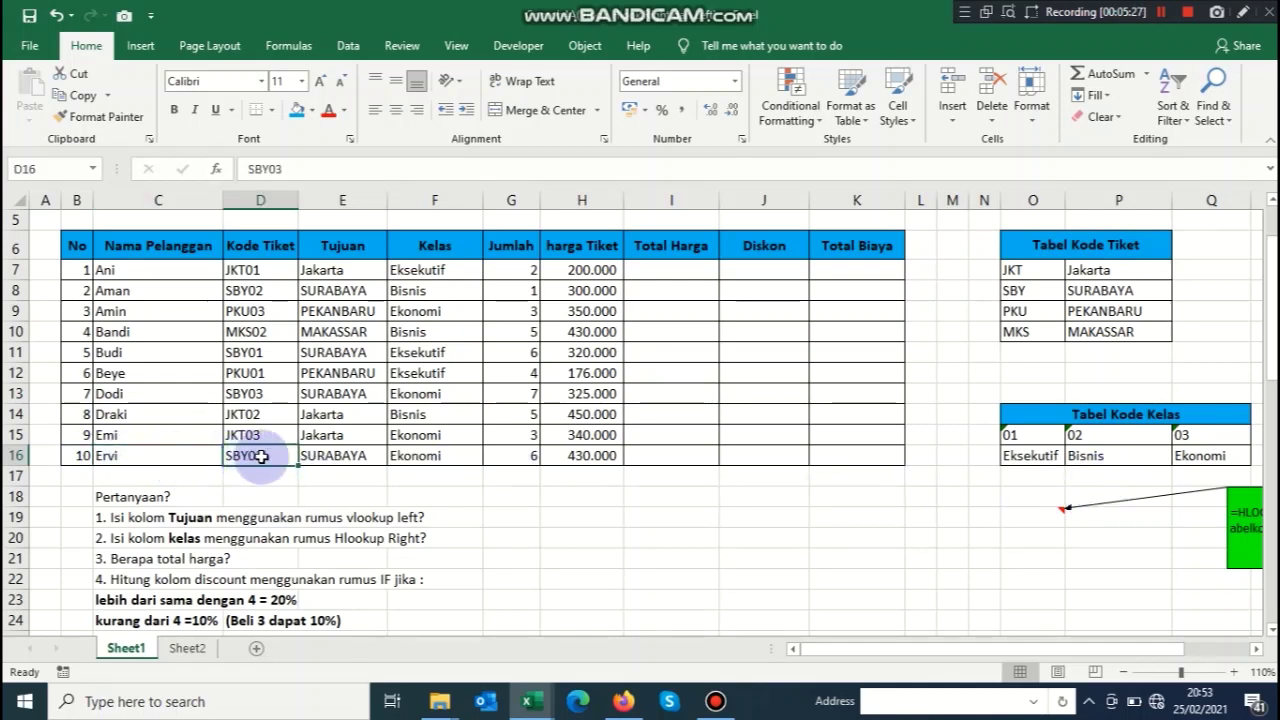
click(337, 456)
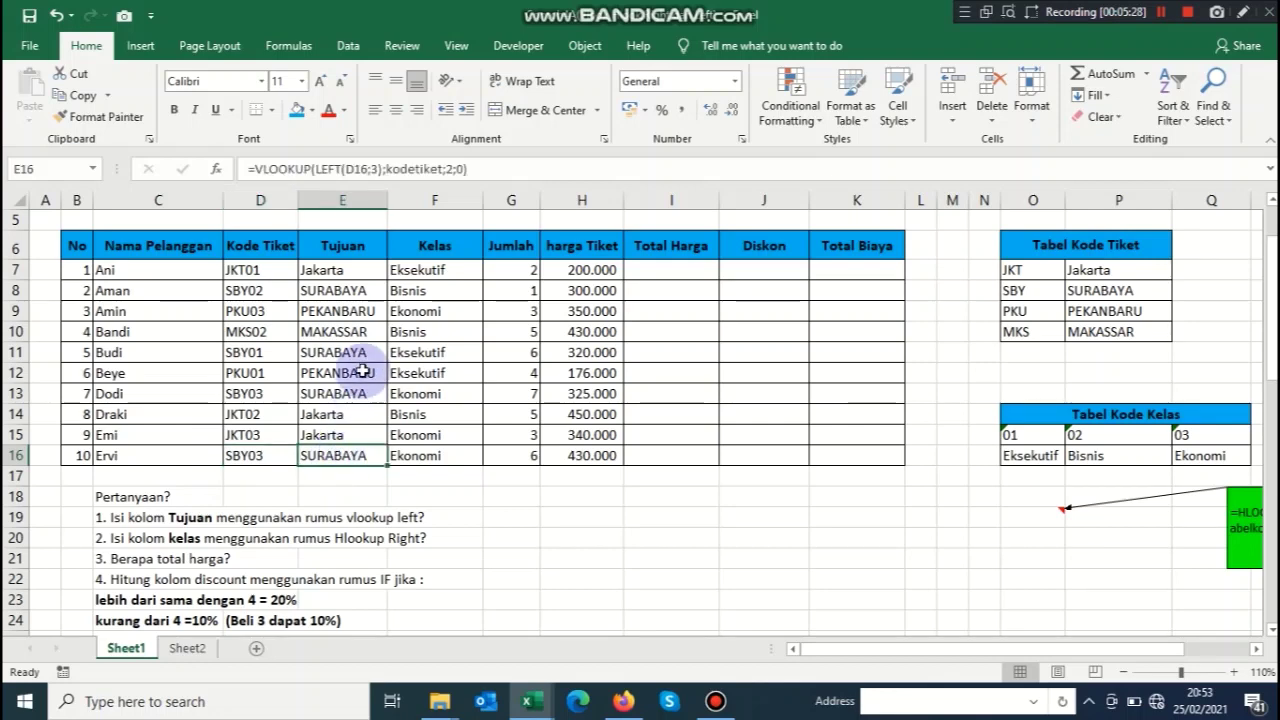
click(416, 456)
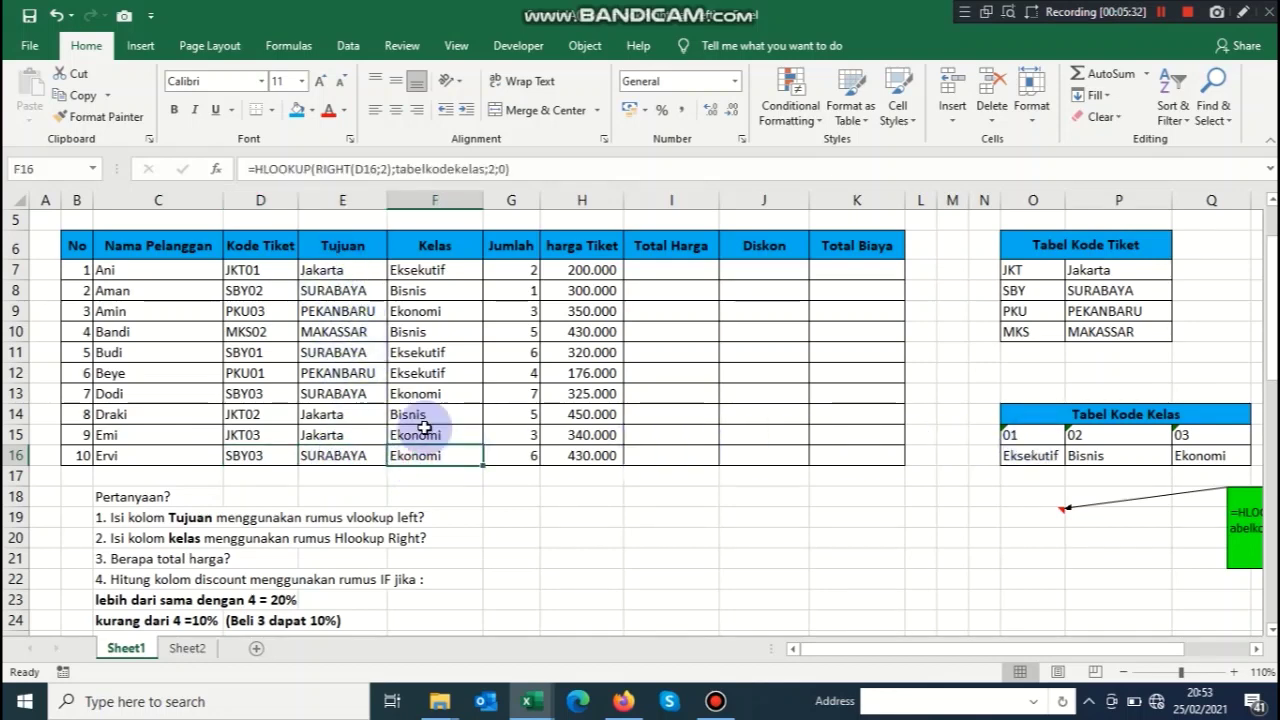
Compare the Tujuan and Kelas formulas in row 9 with ticket code D9 and the 03 class in Tabel Kode Kelas
click(142, 312)
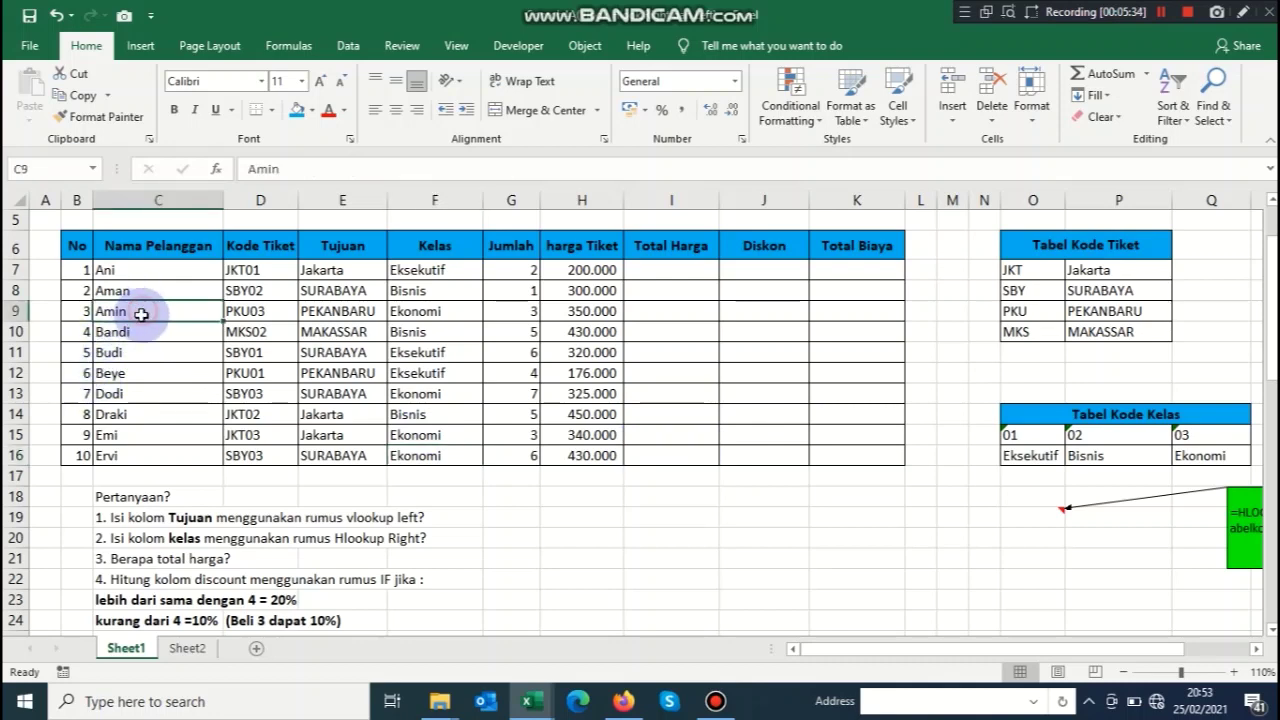
click(234, 313)
click(328, 313)
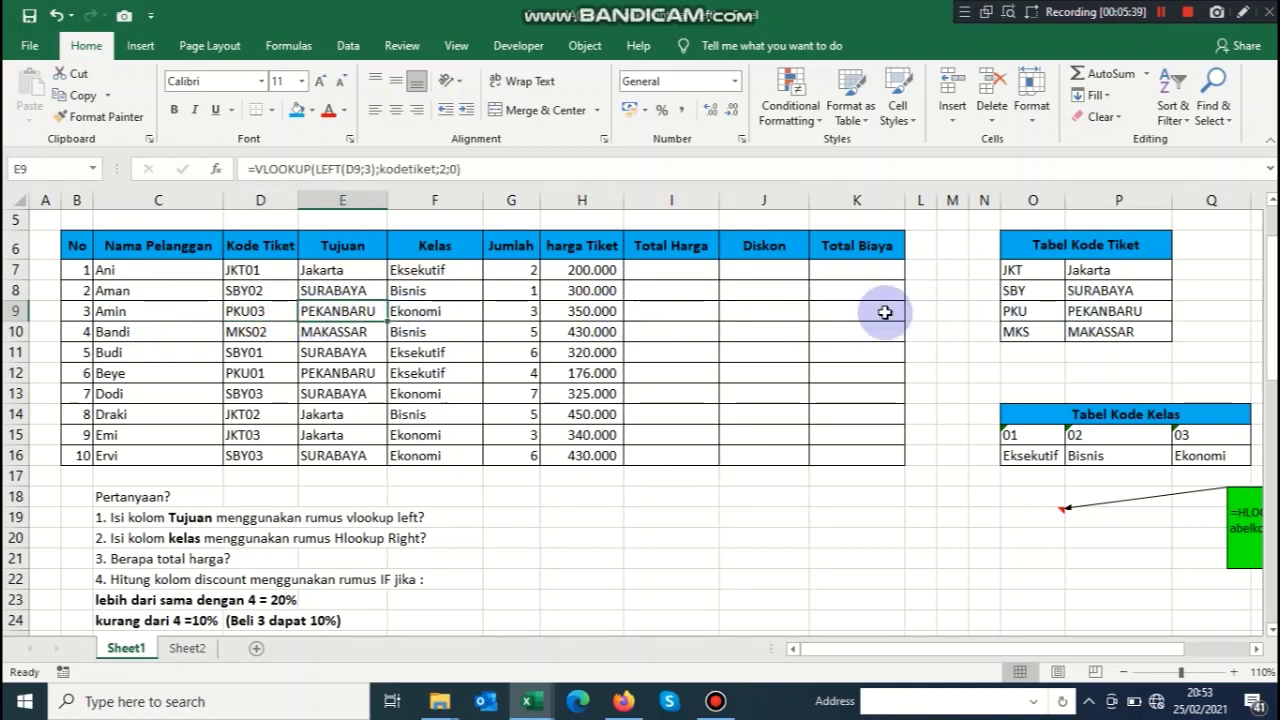
click(449, 318)
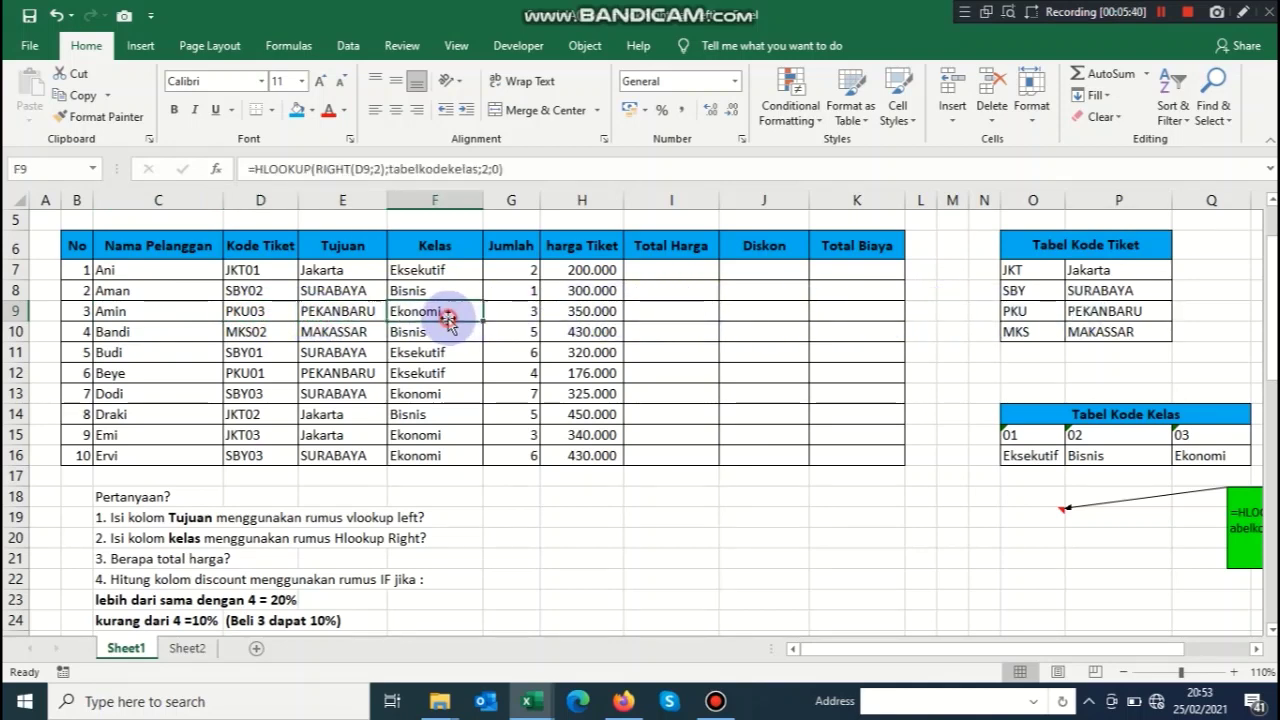
click(1183, 456)
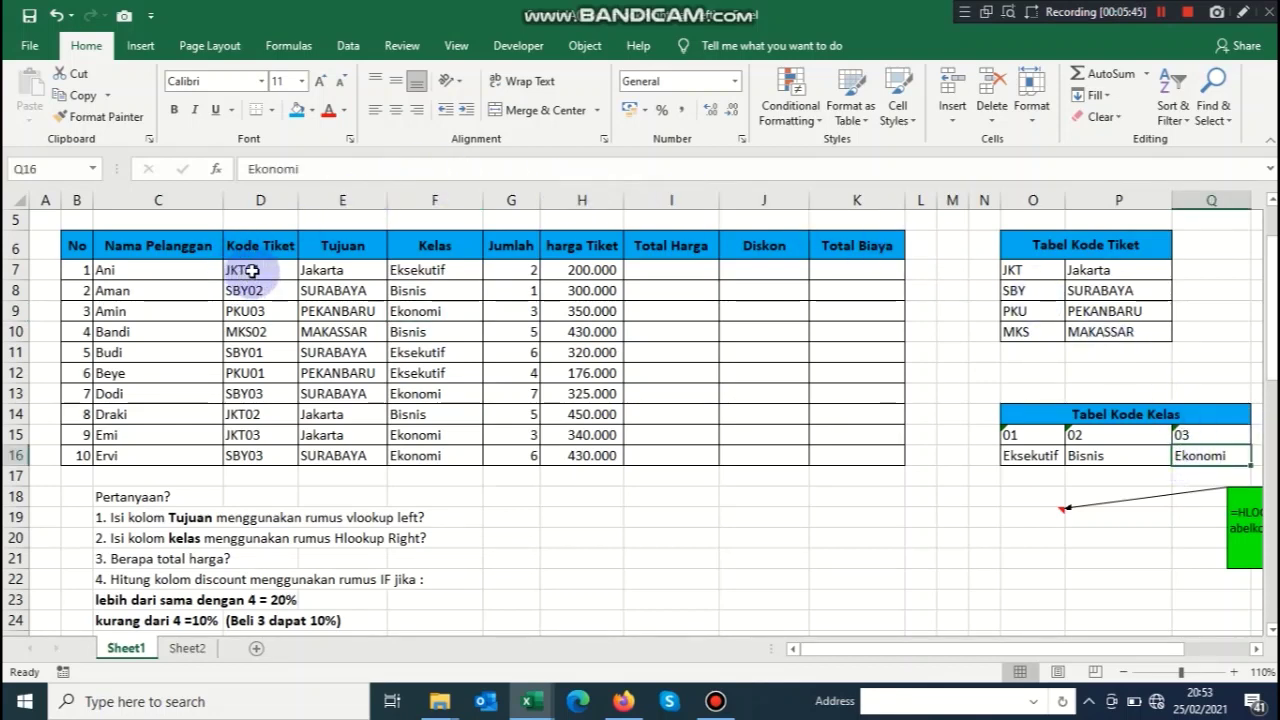
Review the row 7 lookup formulas and the filled Tujuan and Kelas range E7:F16
click(338, 271)
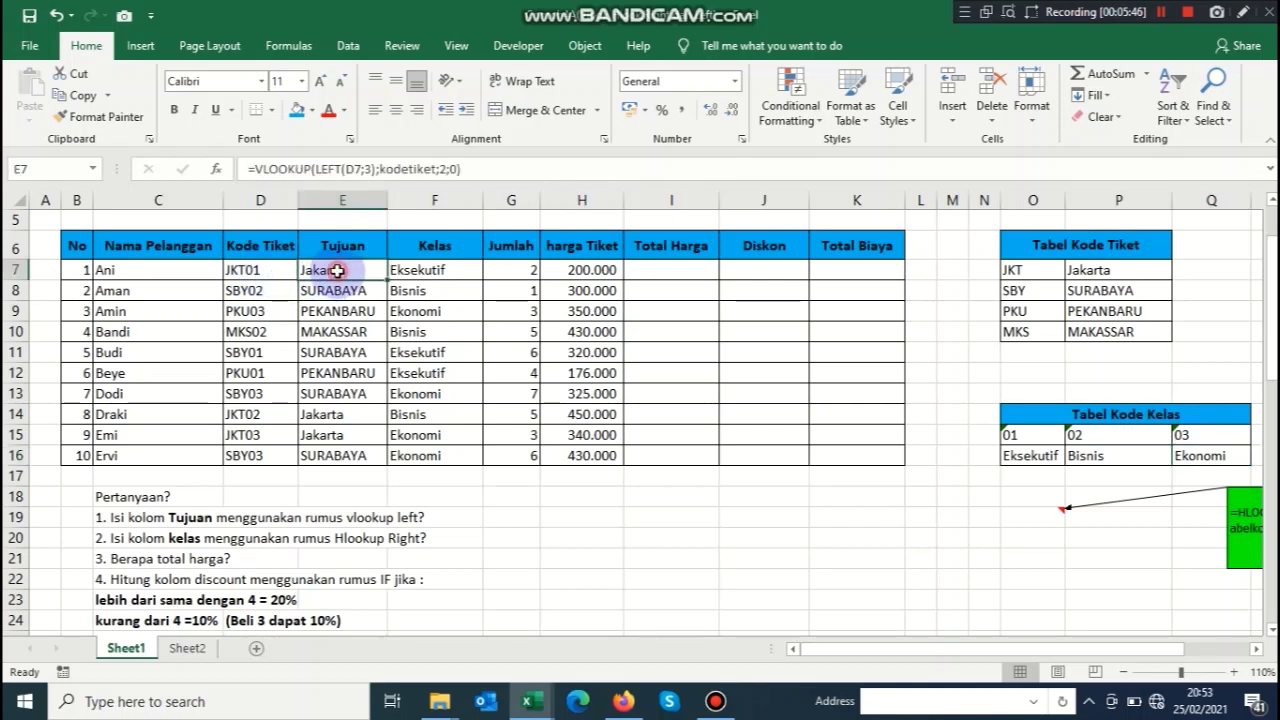
click(405, 265)
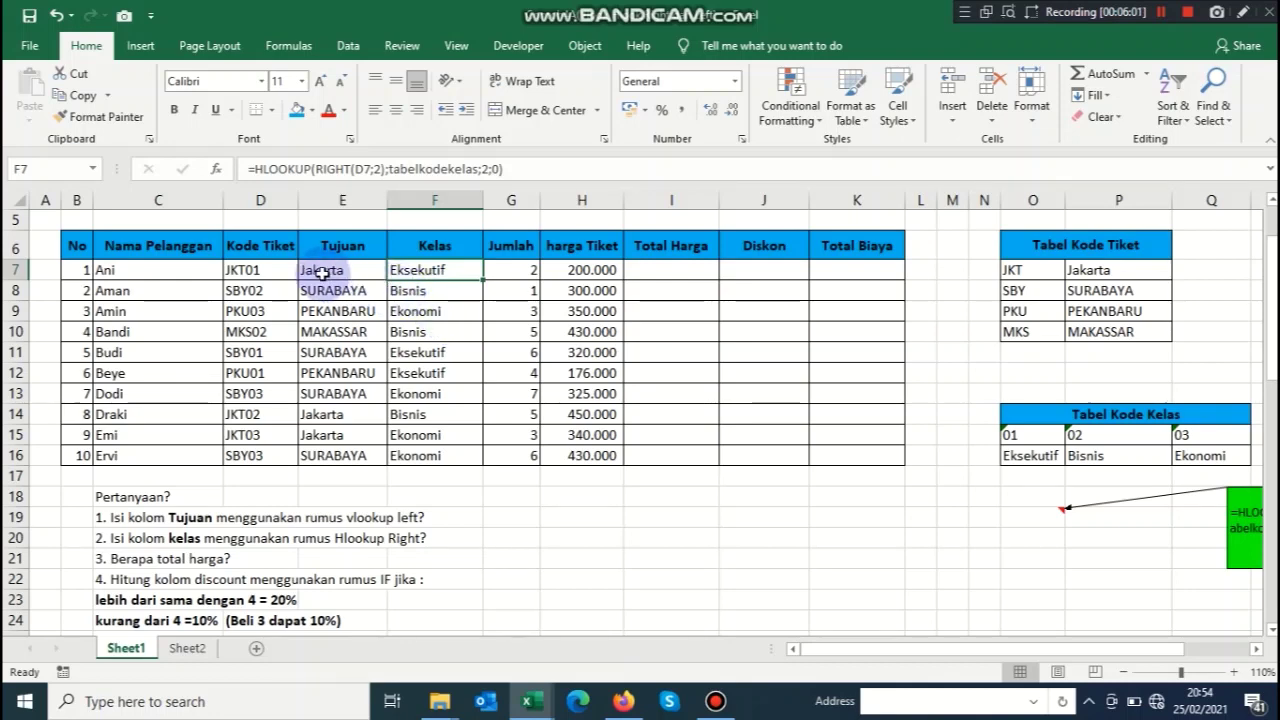
drag(353, 267, 432, 453)
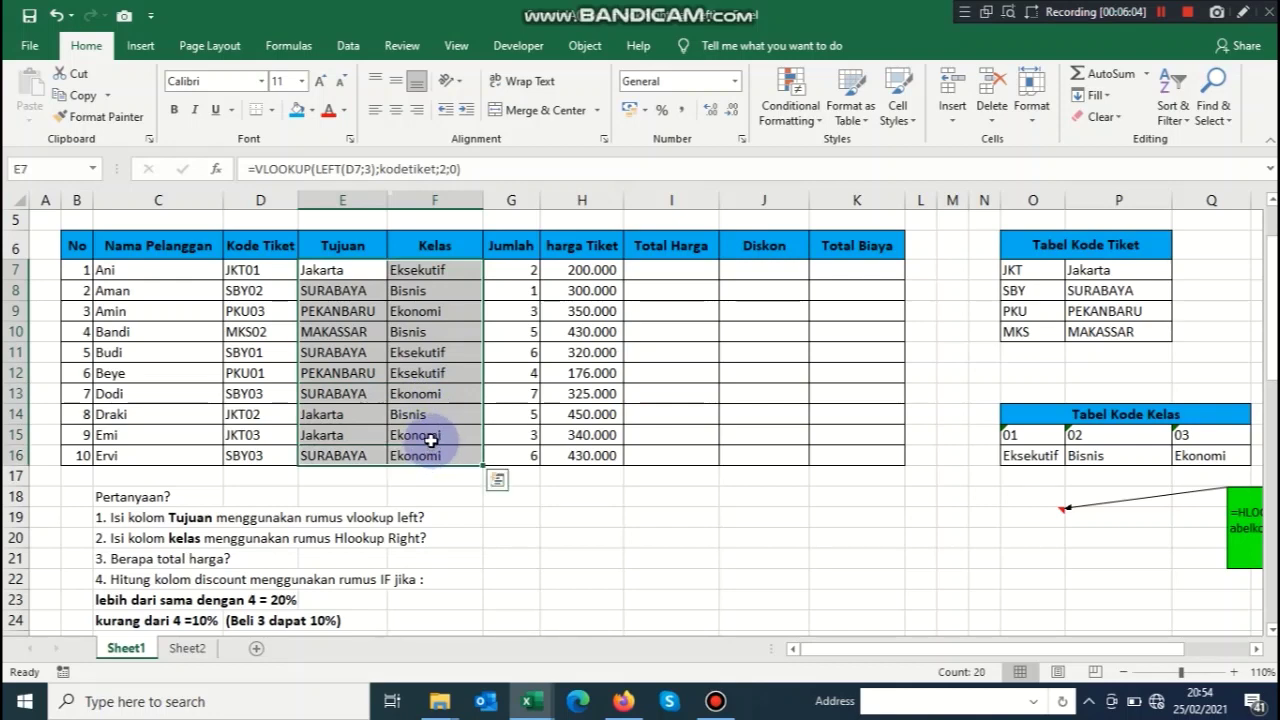
click(452, 311)
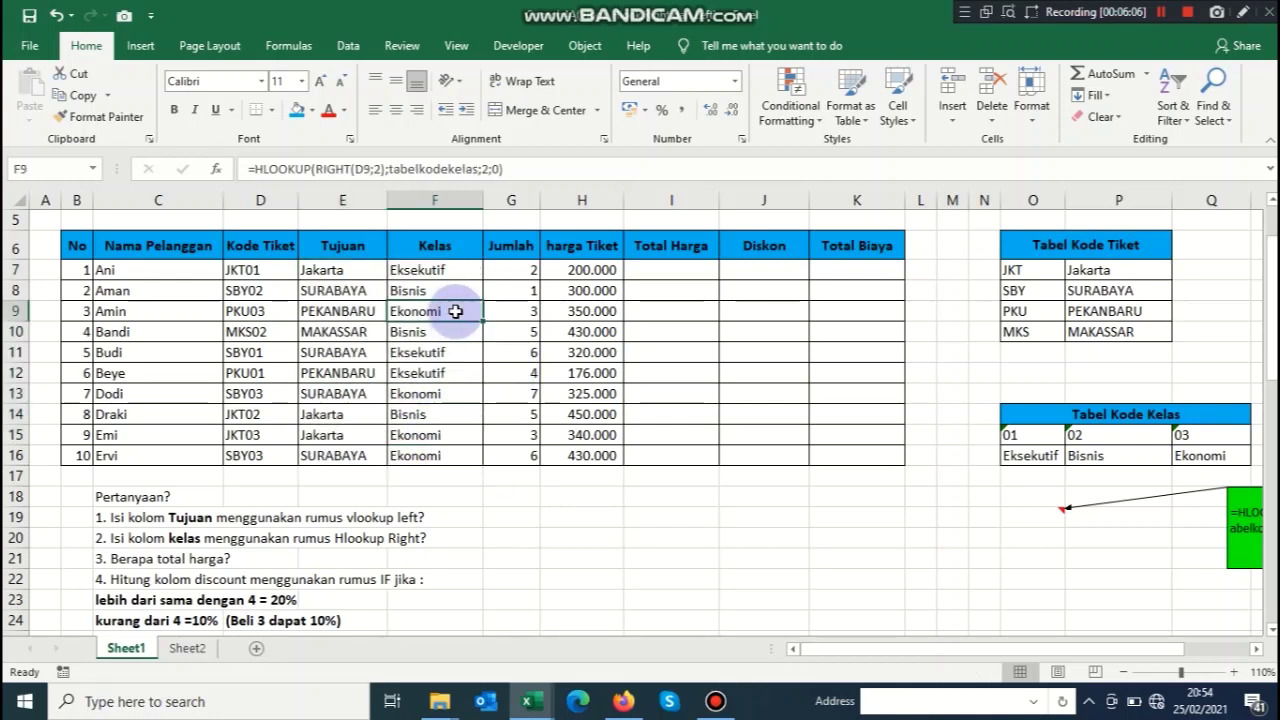
Examine the empty Total Harga and Total Biaya columns and read questions 3 and 4 on total price and IF discount rules
click(660, 269)
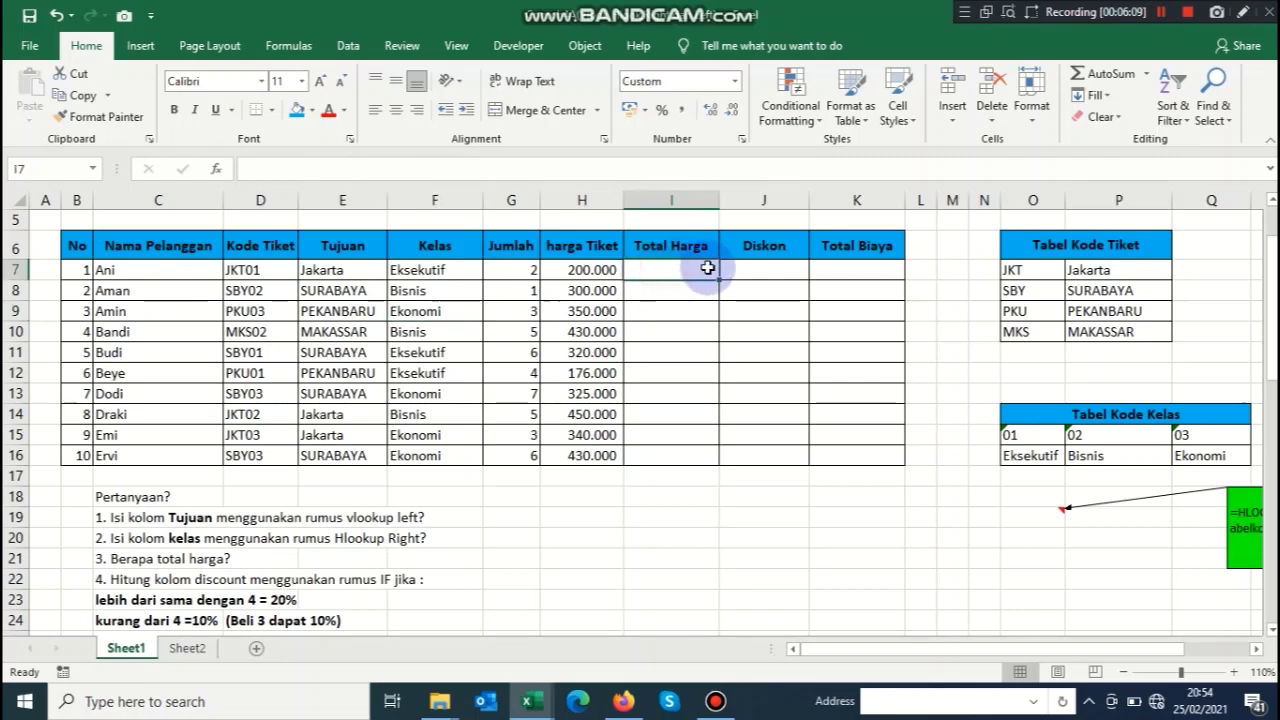
click(857, 270)
scroll(308, 452, down, 1)
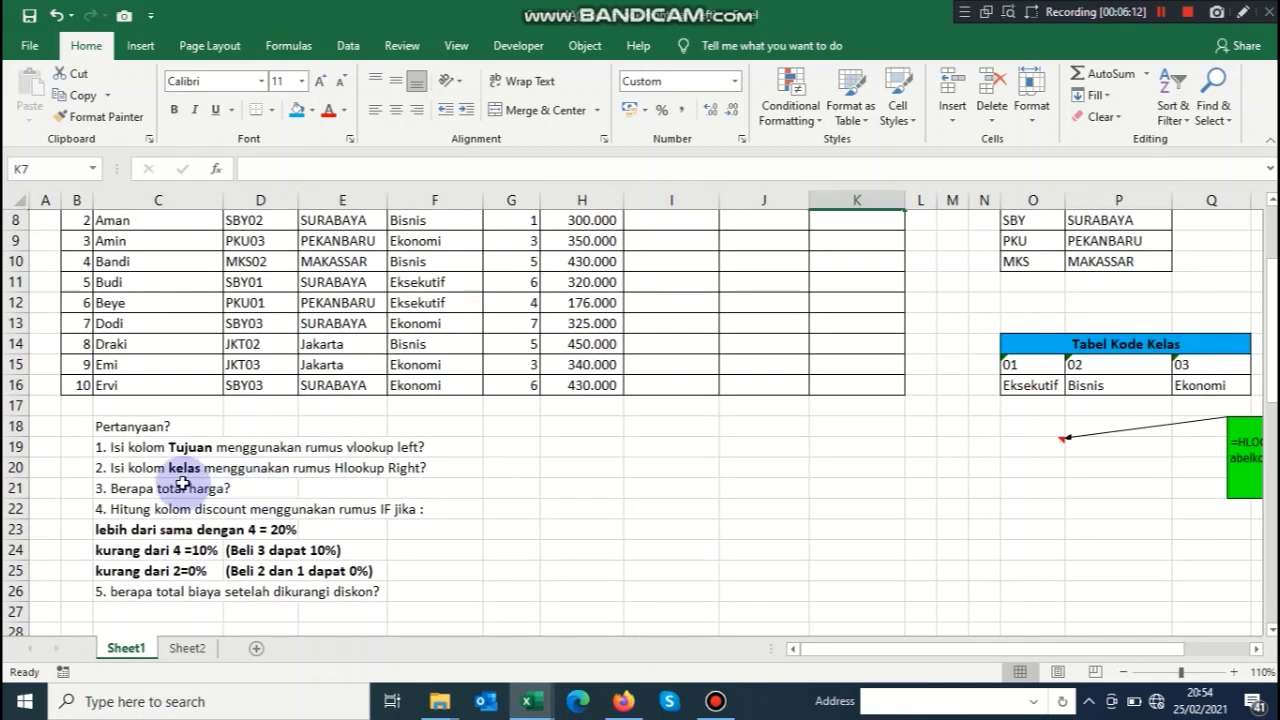
click(172, 488)
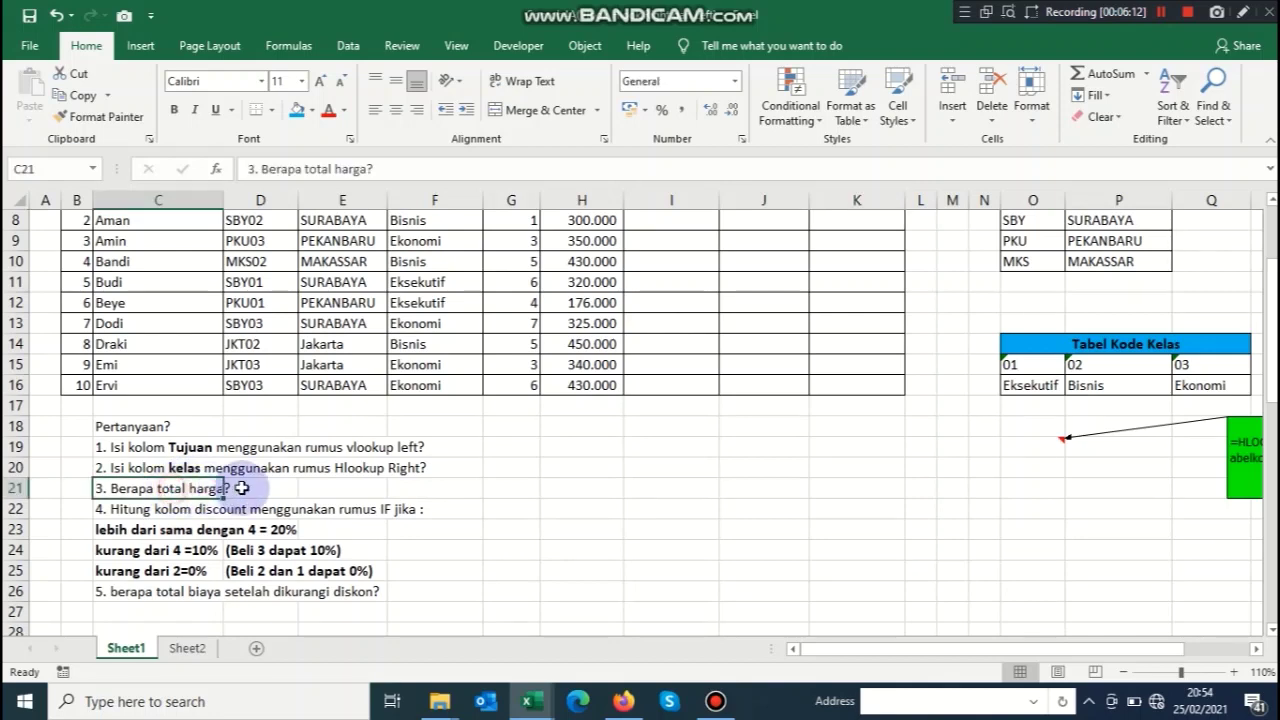
click(130, 508)
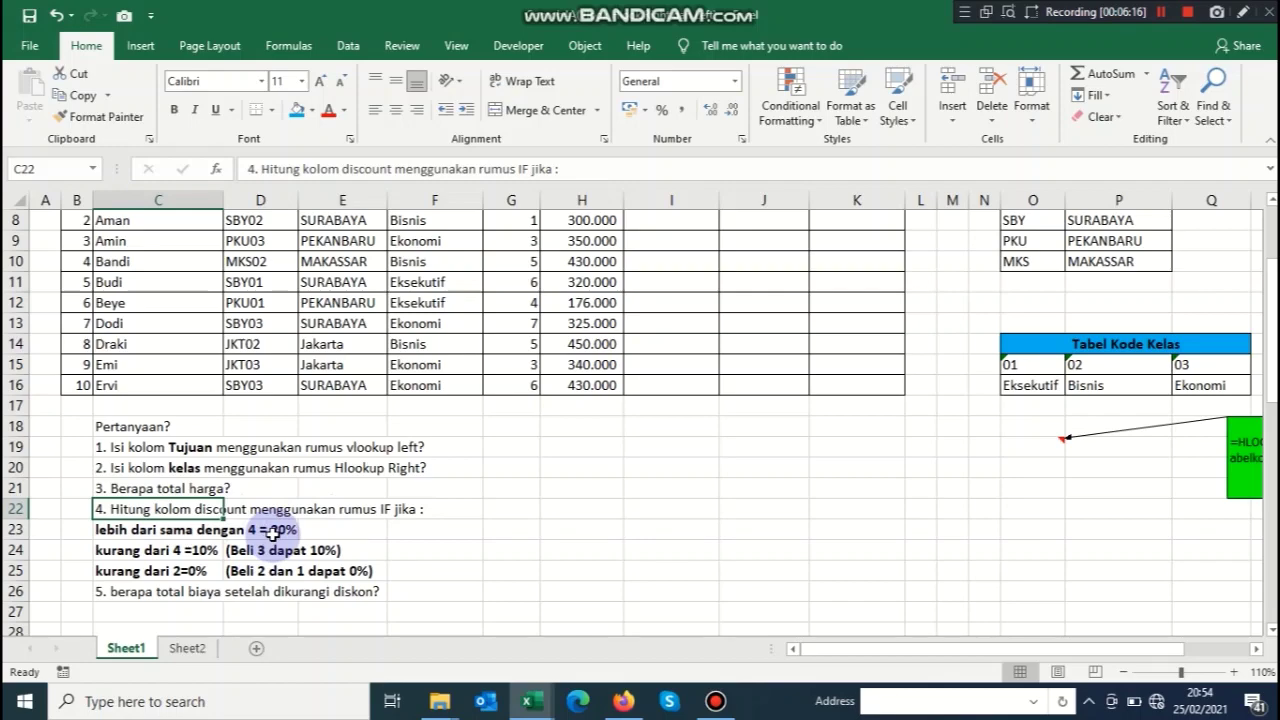
click(272, 533)
scroll(274, 550, down, 1)
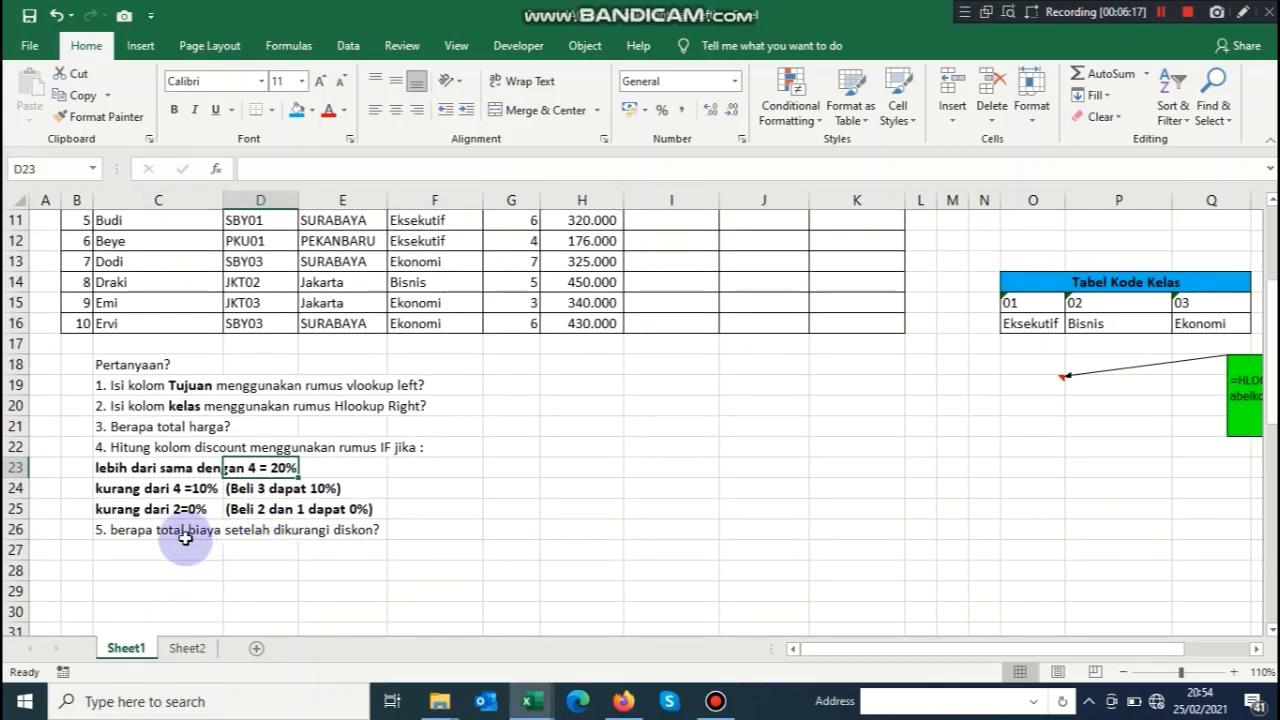